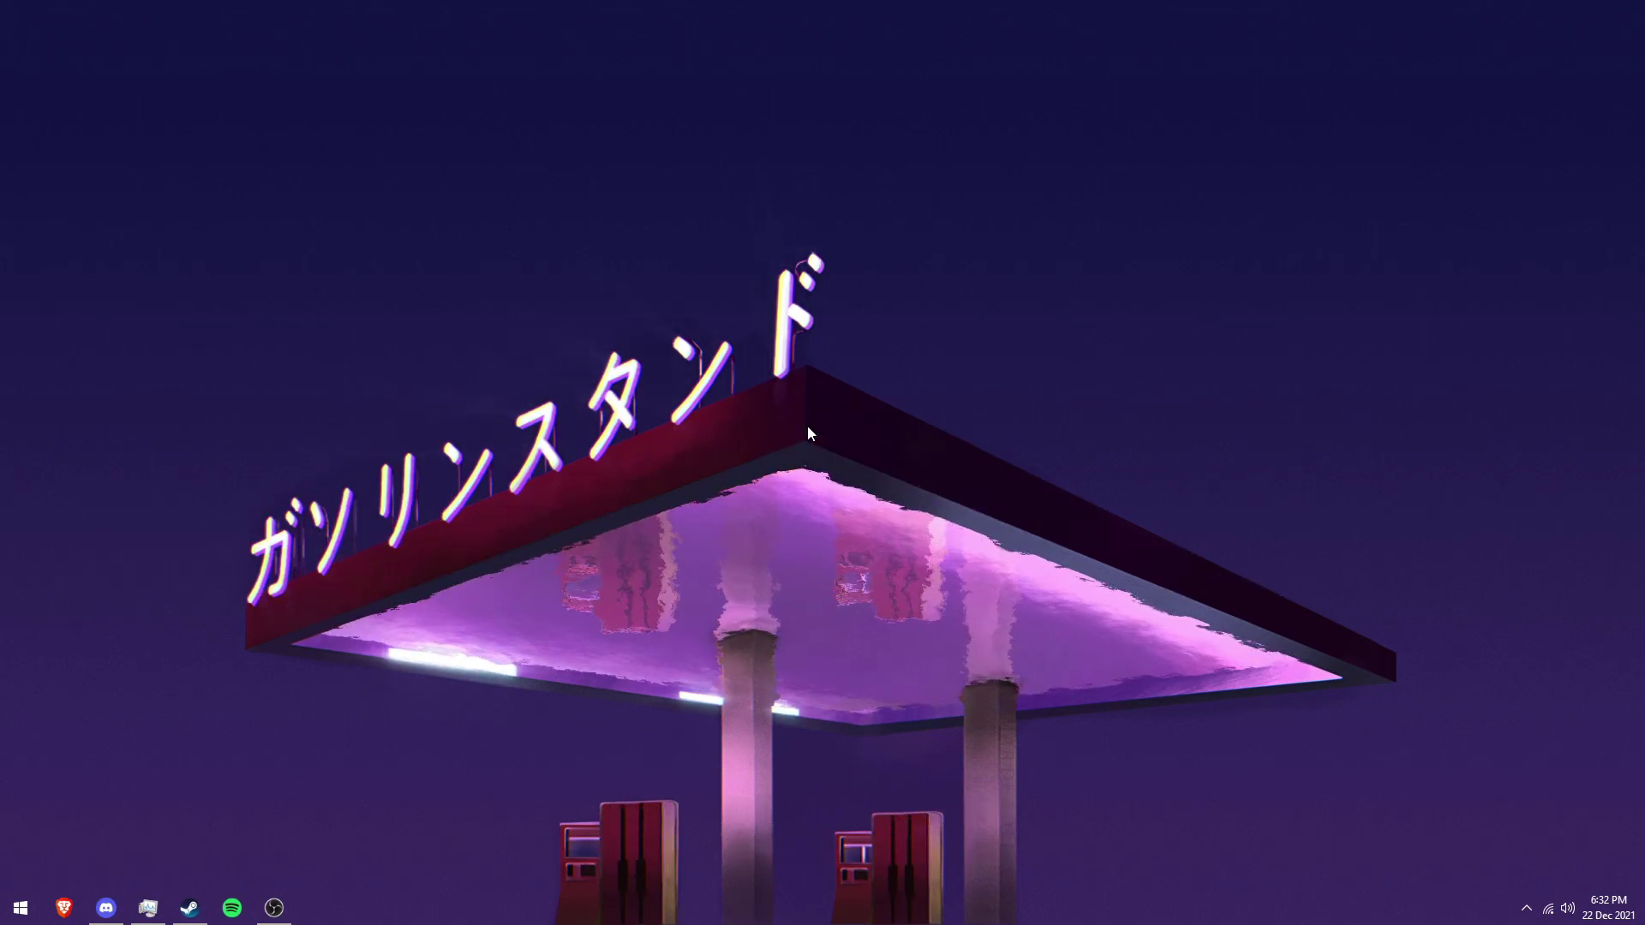
Open the properties of the Windows (C:) drive from This PC in File Explorer
{"action": "key", "text": "super+e"}
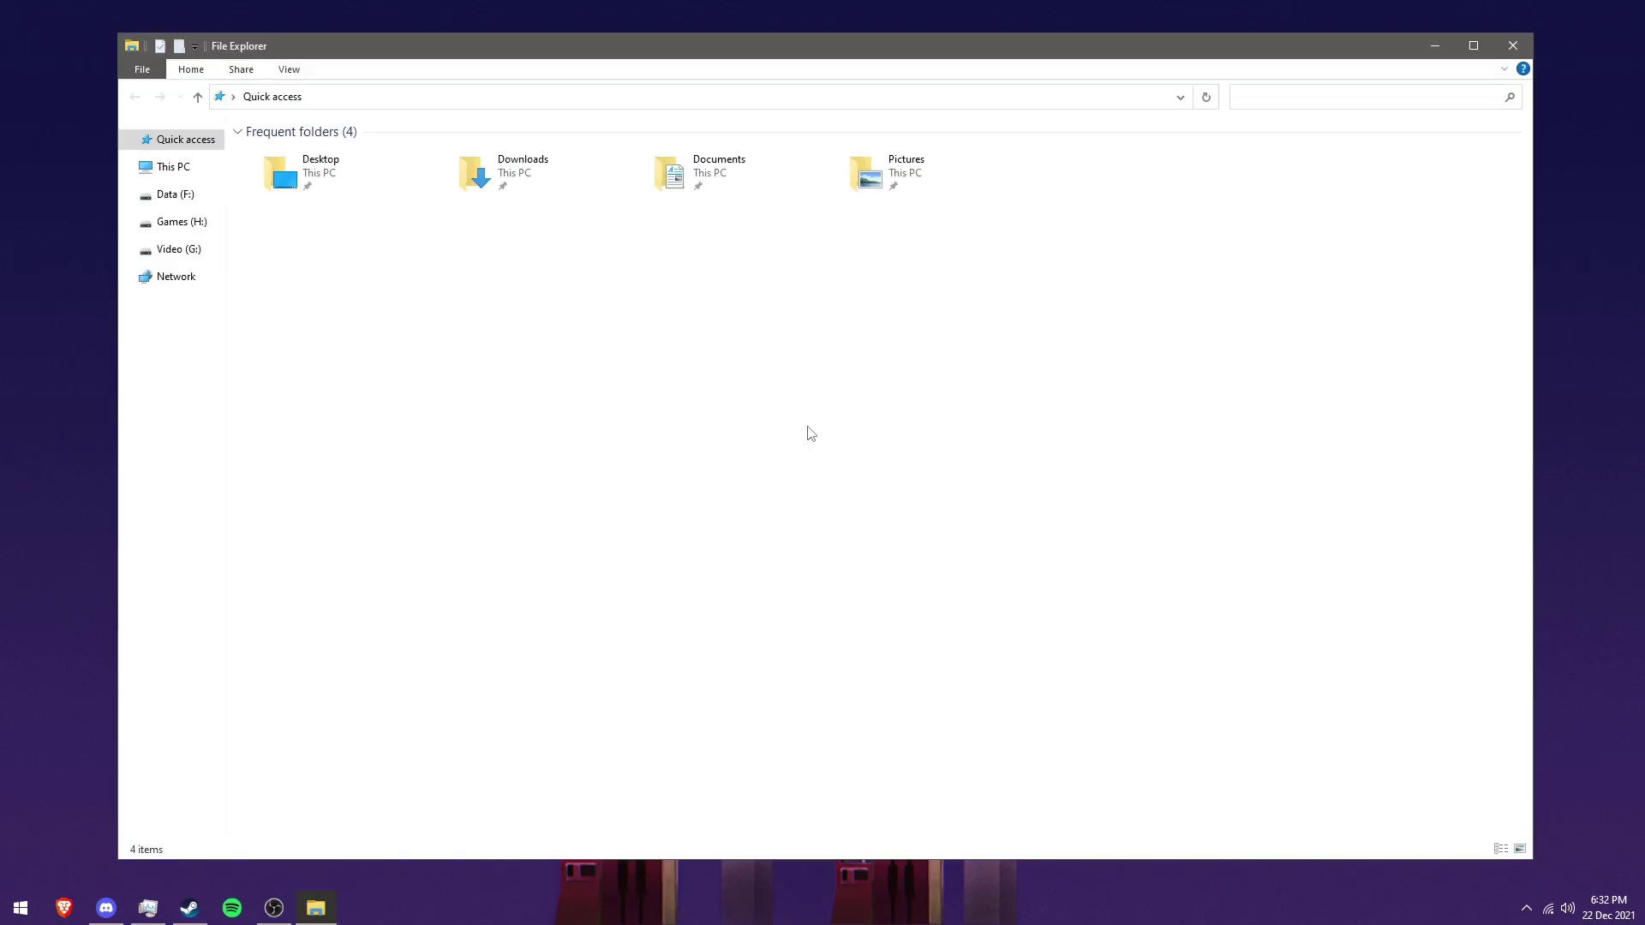
{"action": "left_click", "coordinate": [206, 171]}
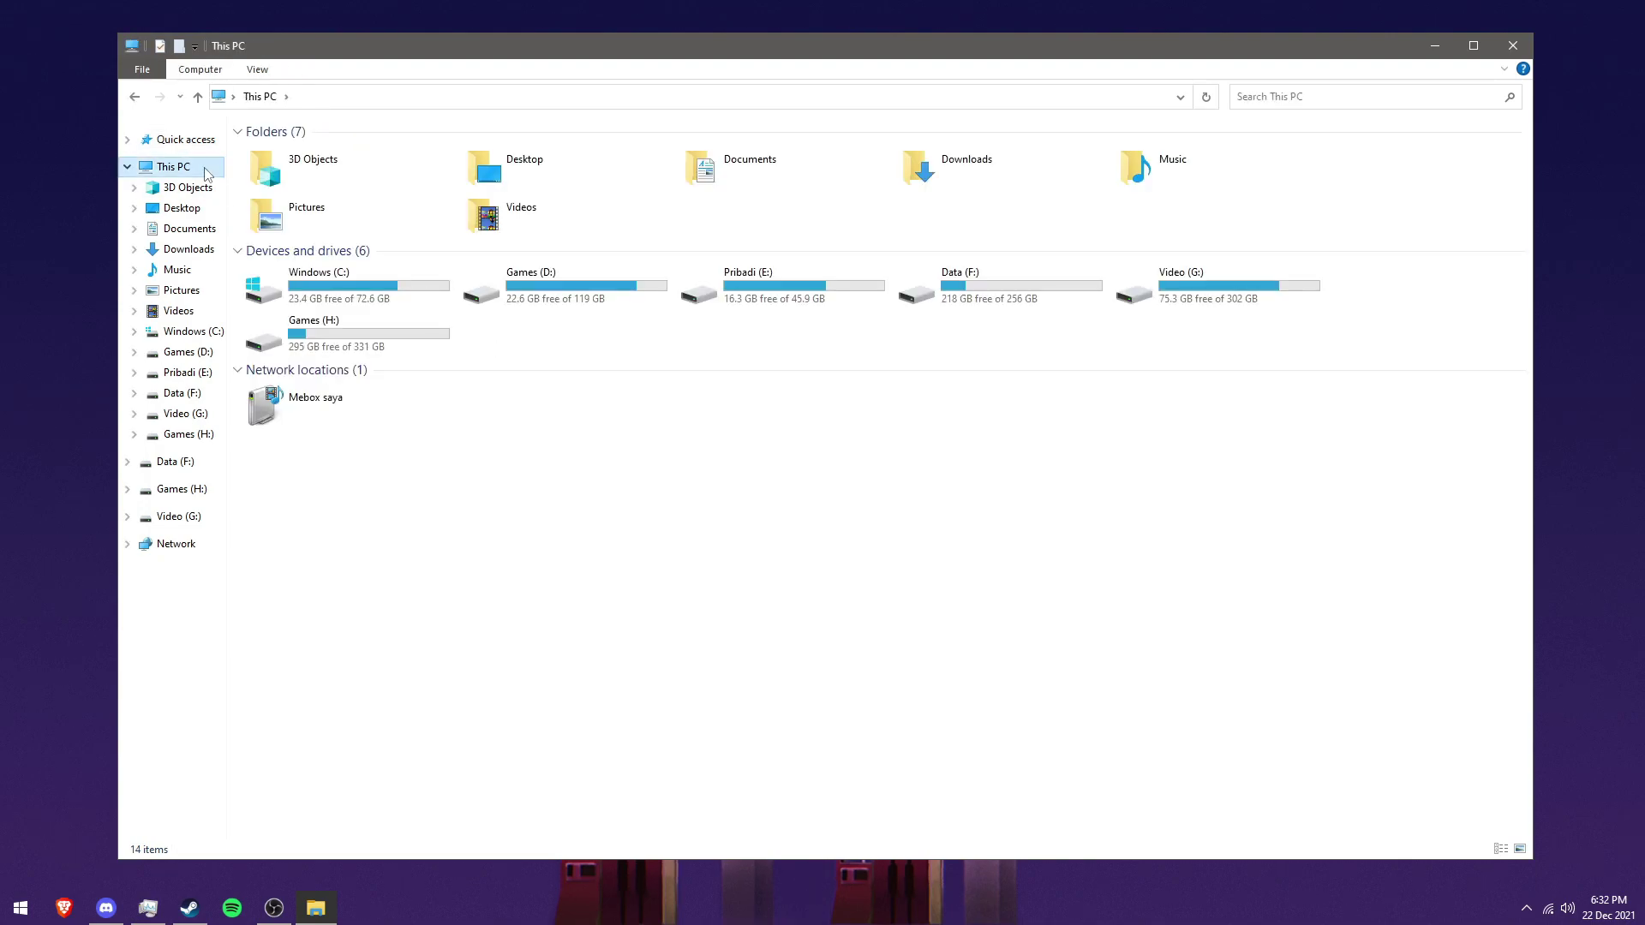
{"action": "left_click", "coordinate": [337, 295]}
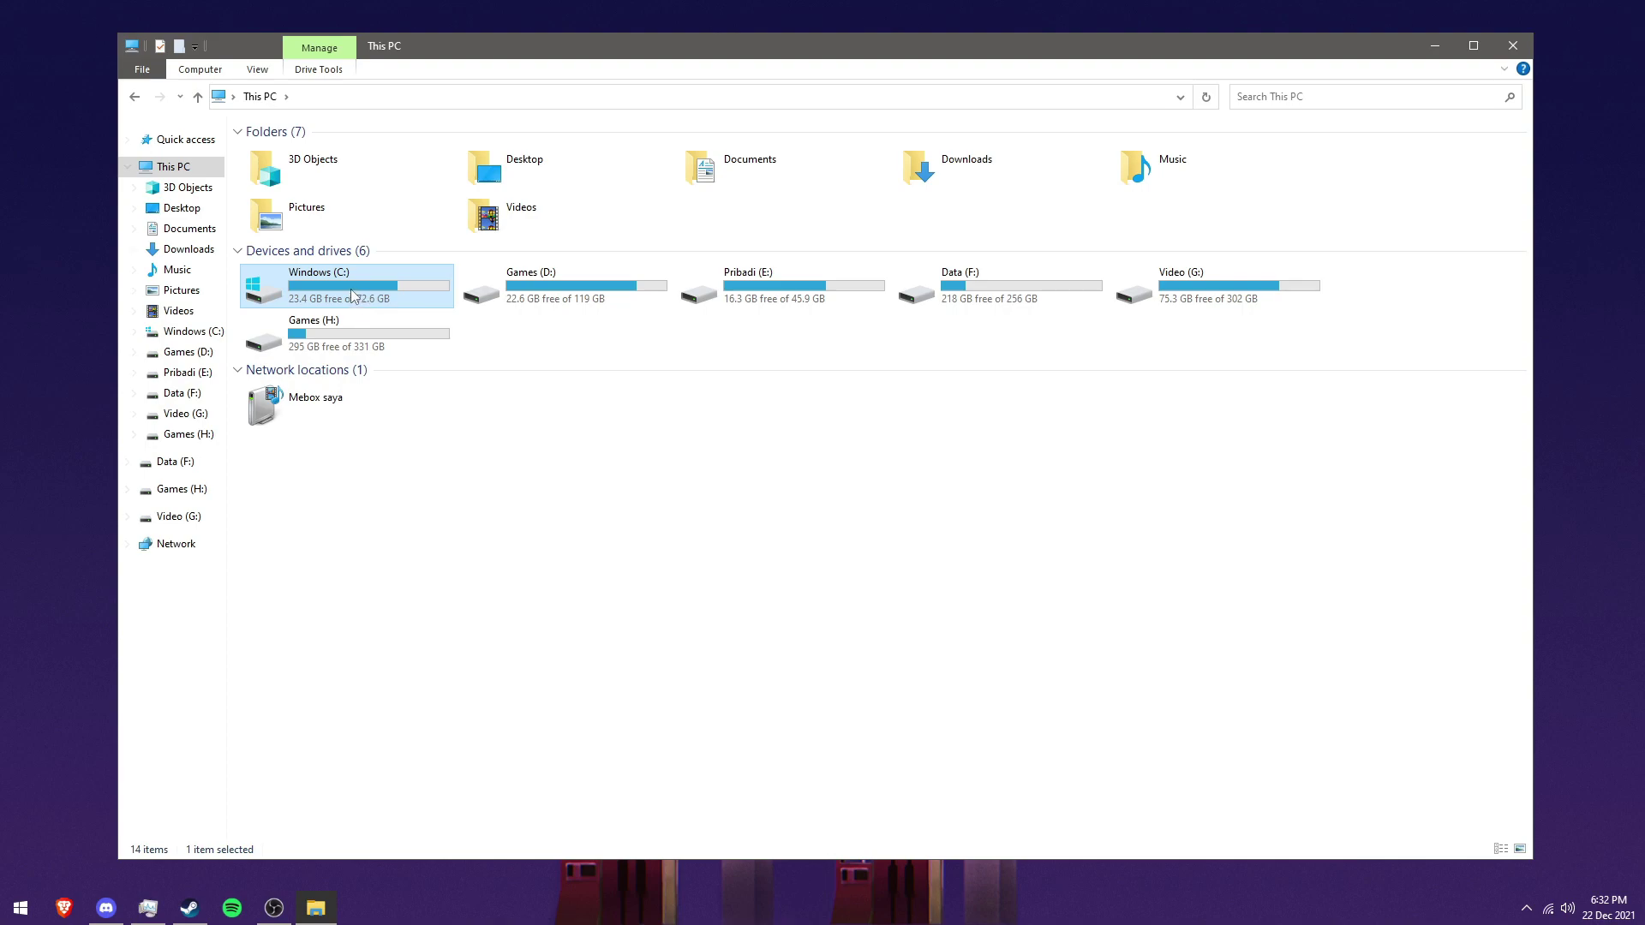
{"action": "right_click", "coordinate": [346, 281]}
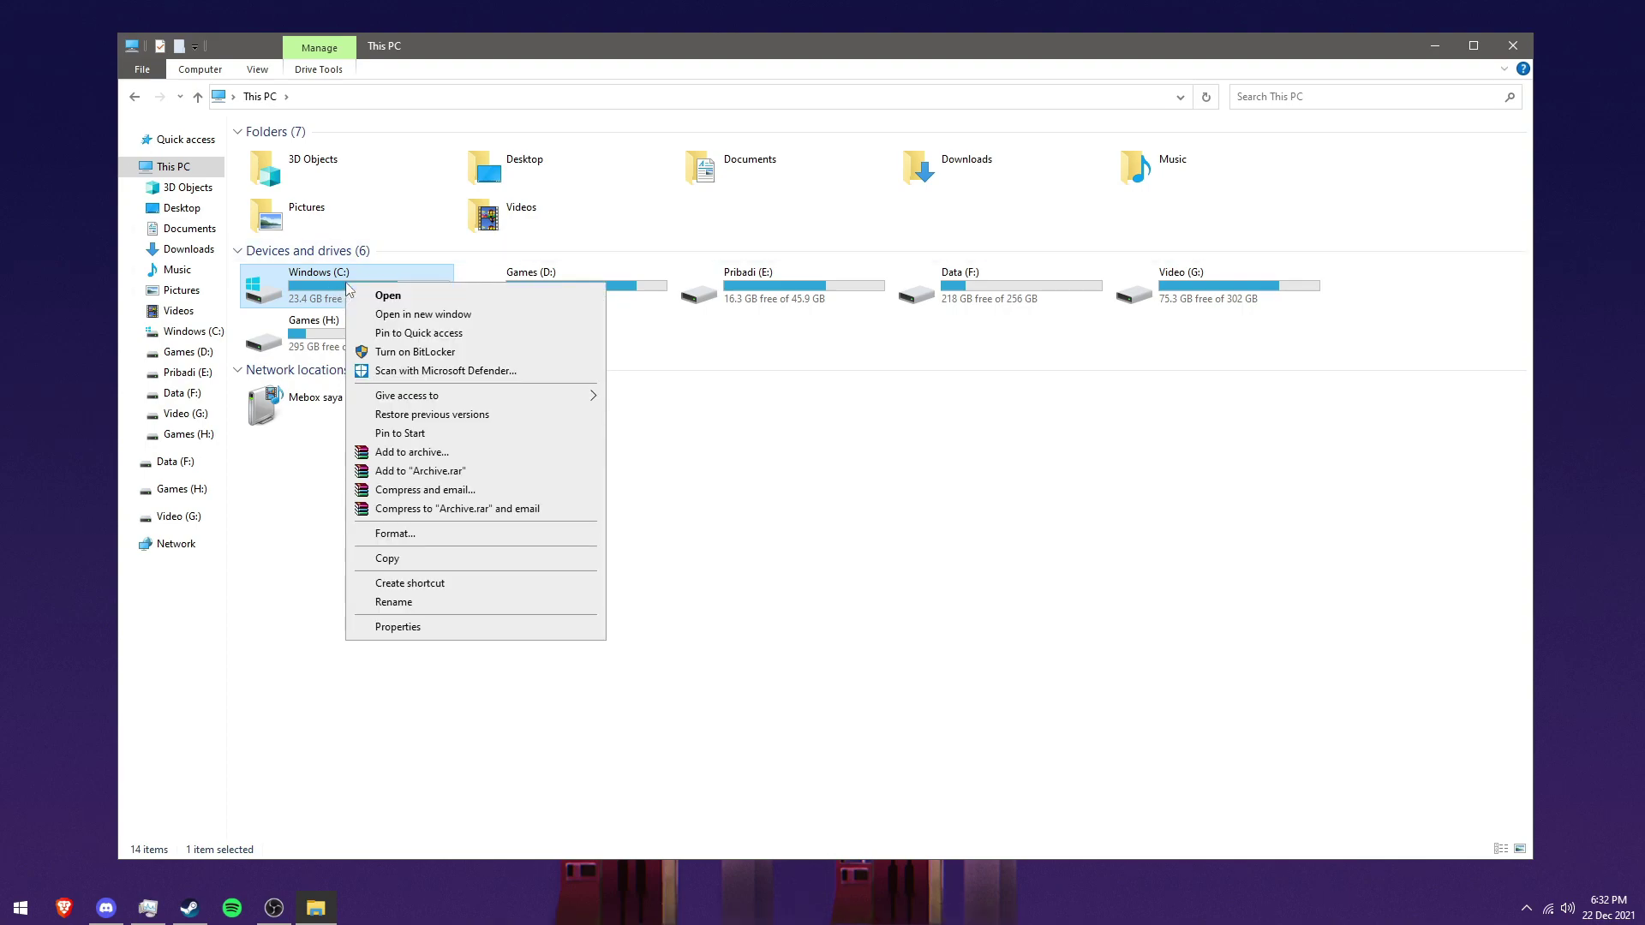
{"action": "left_click", "coordinate": [493, 630]}
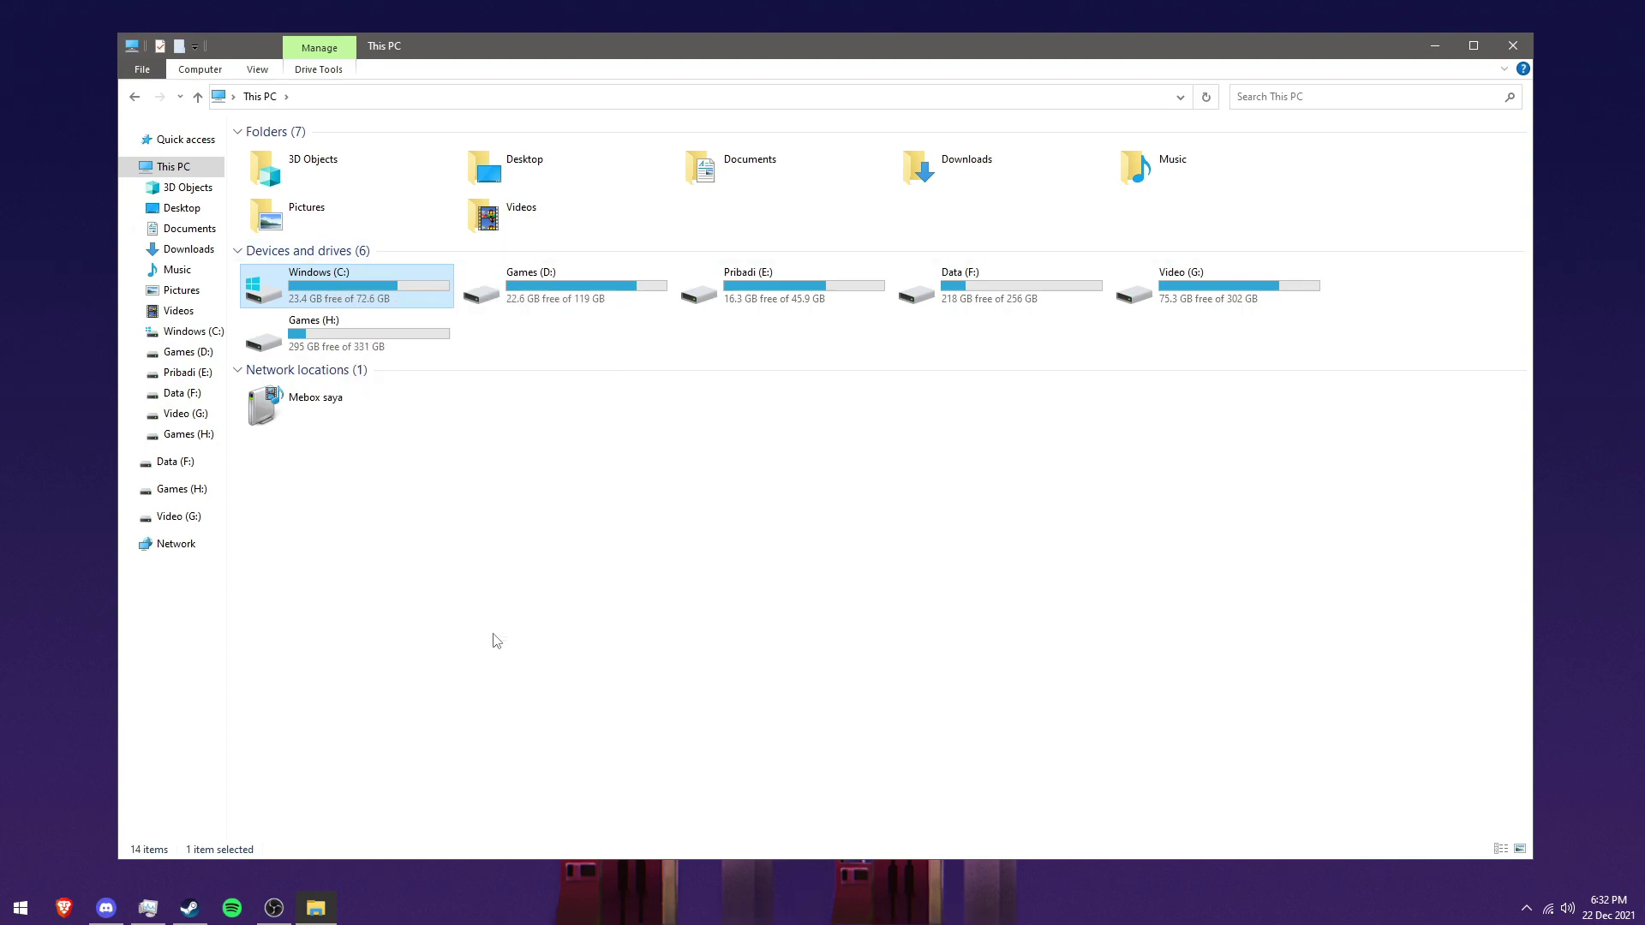
{"action": "left_click_drag", "start_coordinate": [481, 297], "coordinate": [733, 248]}
Run Disk Cleanup on the Windows (C:) drive with Windows Update Cleanup also included, and permanently delete the selected files
{"action": "left_click", "coordinate": [875, 531]}
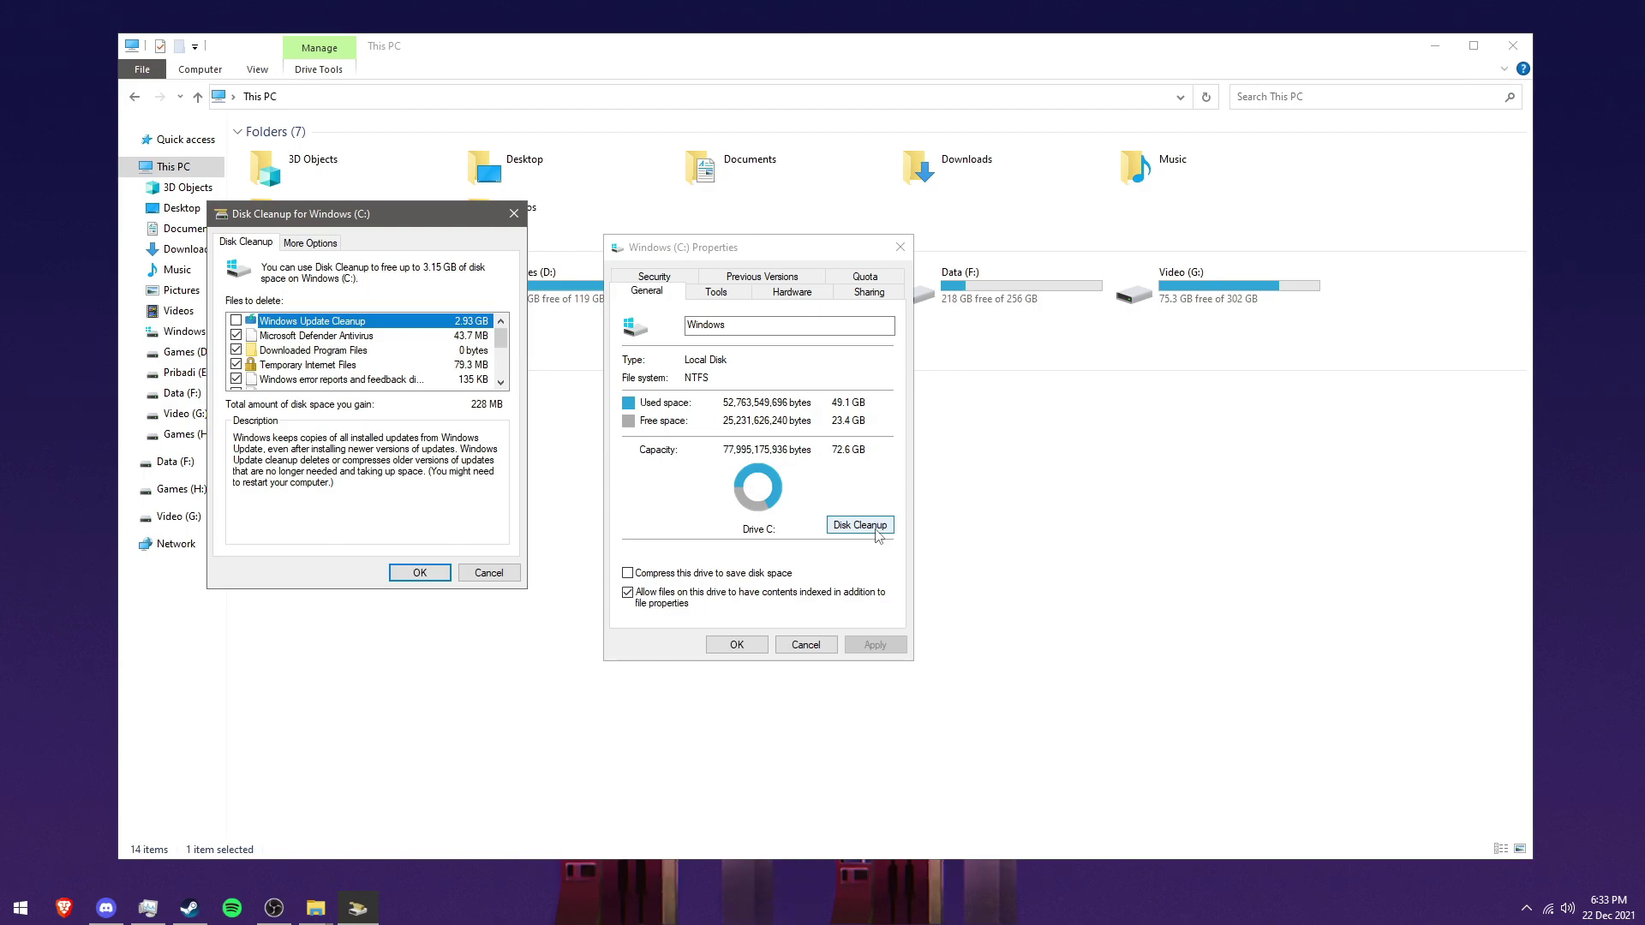
{"action": "left_click_drag", "start_coordinate": [396, 223], "coordinate": [791, 265]}
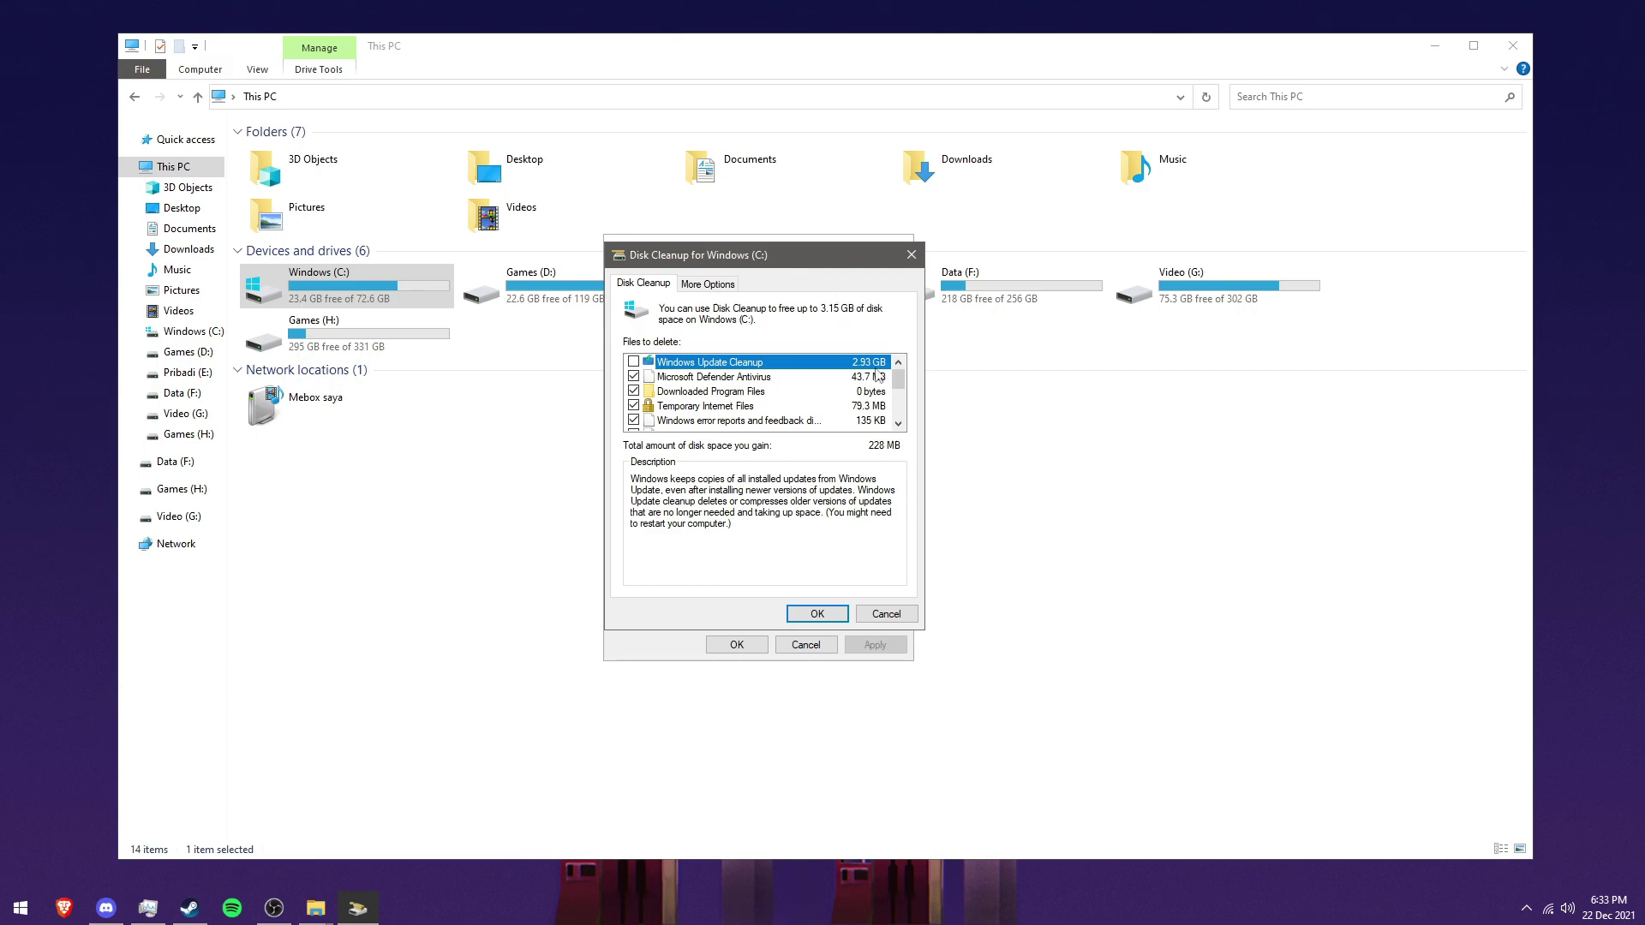
{"action": "left_click", "coordinate": [634, 362]}
{"action": "left_click_drag", "start_coordinate": [899, 390], "coordinate": [910, 419]}
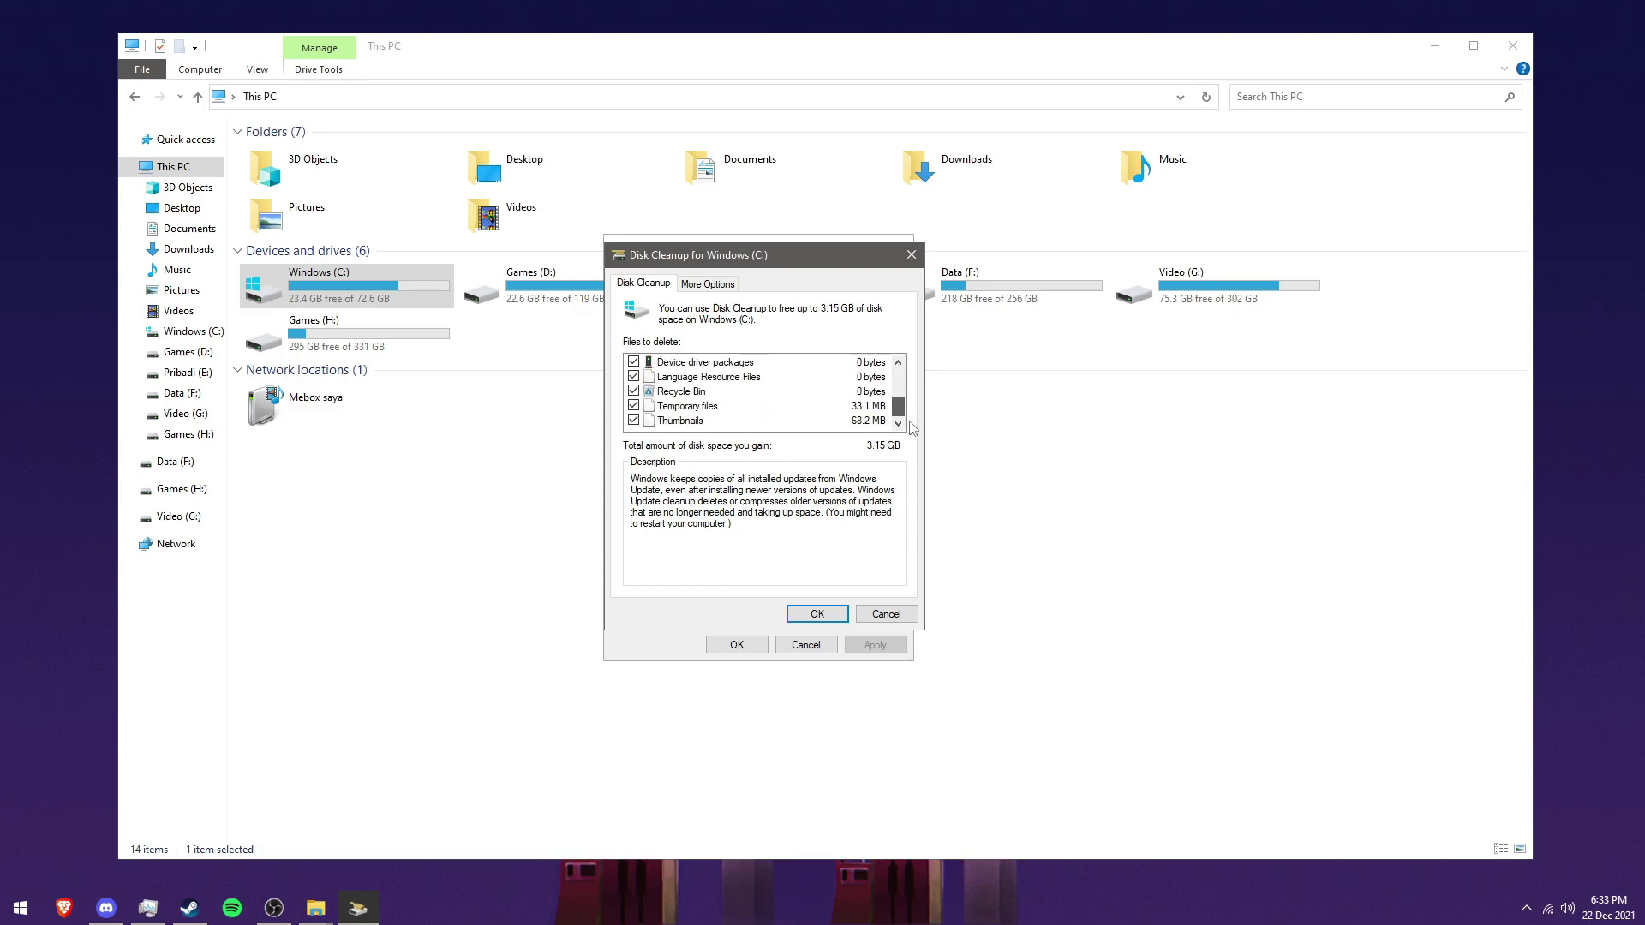
{"action": "scroll", "coordinate": [774, 367], "scroll_direction": "up", "scroll_amount": 3}
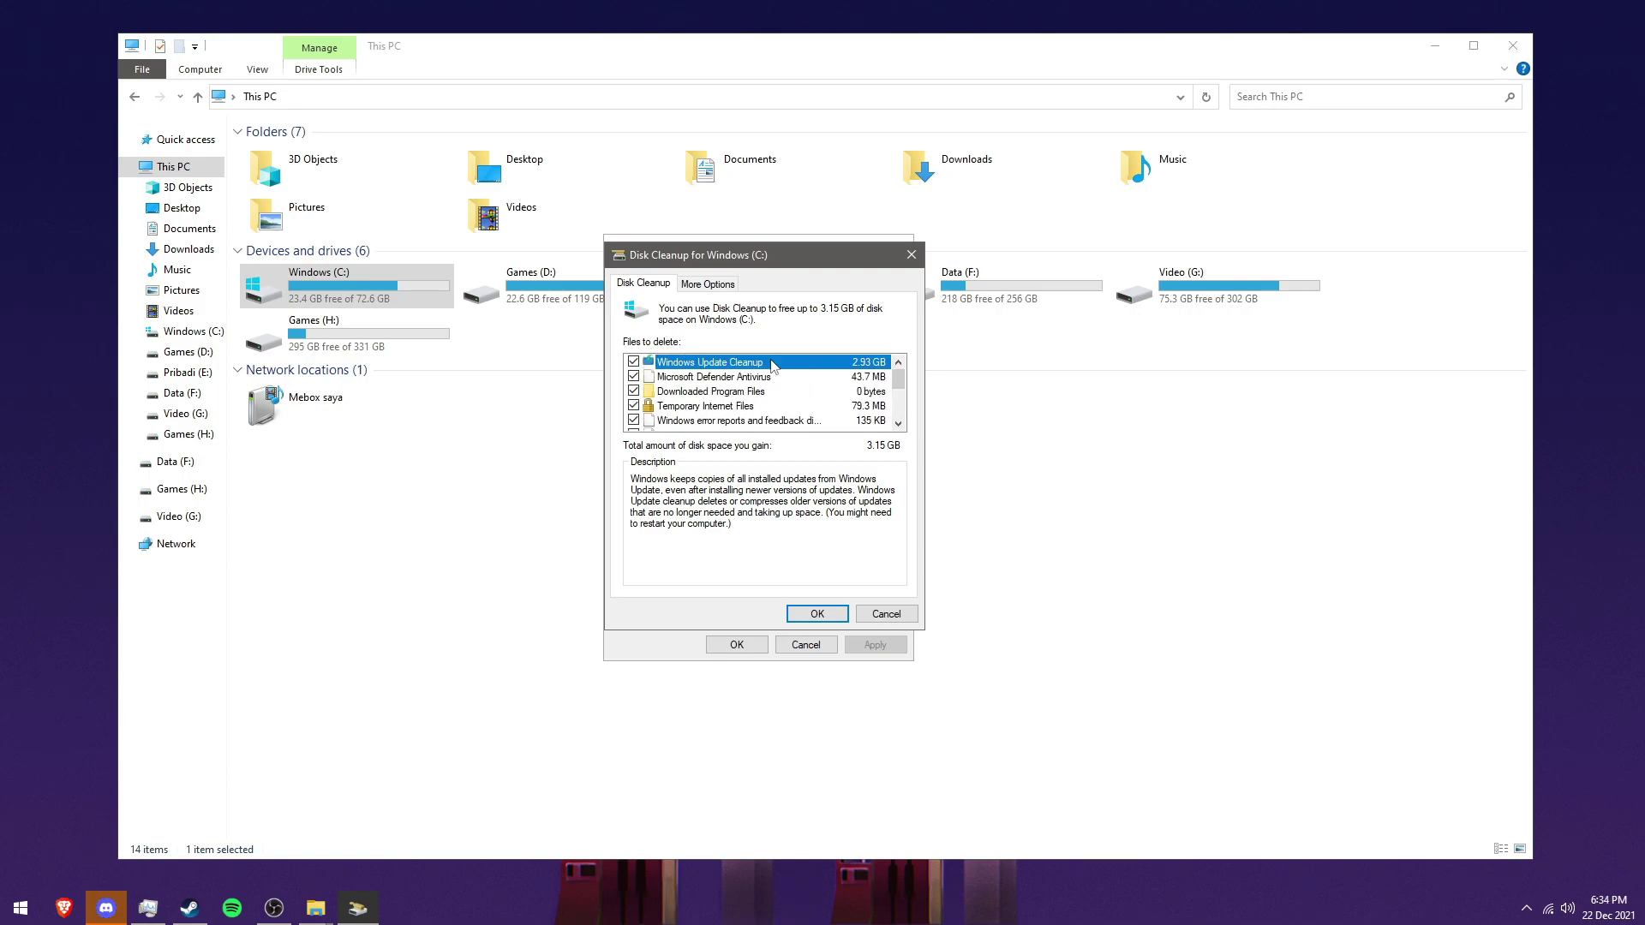
{"action": "mouse_move", "coordinate": [898, 377]}
{"action": "left_mouse_down"}
{"action": "mouse_move", "coordinate": [899, 411]}
{"action": "mouse_move", "coordinate": [898, 360]}
{"action": "mouse_move", "coordinate": [903, 442]}
{"action": "mouse_move", "coordinate": [899, 364]}
{"action": "left_mouse_up"}
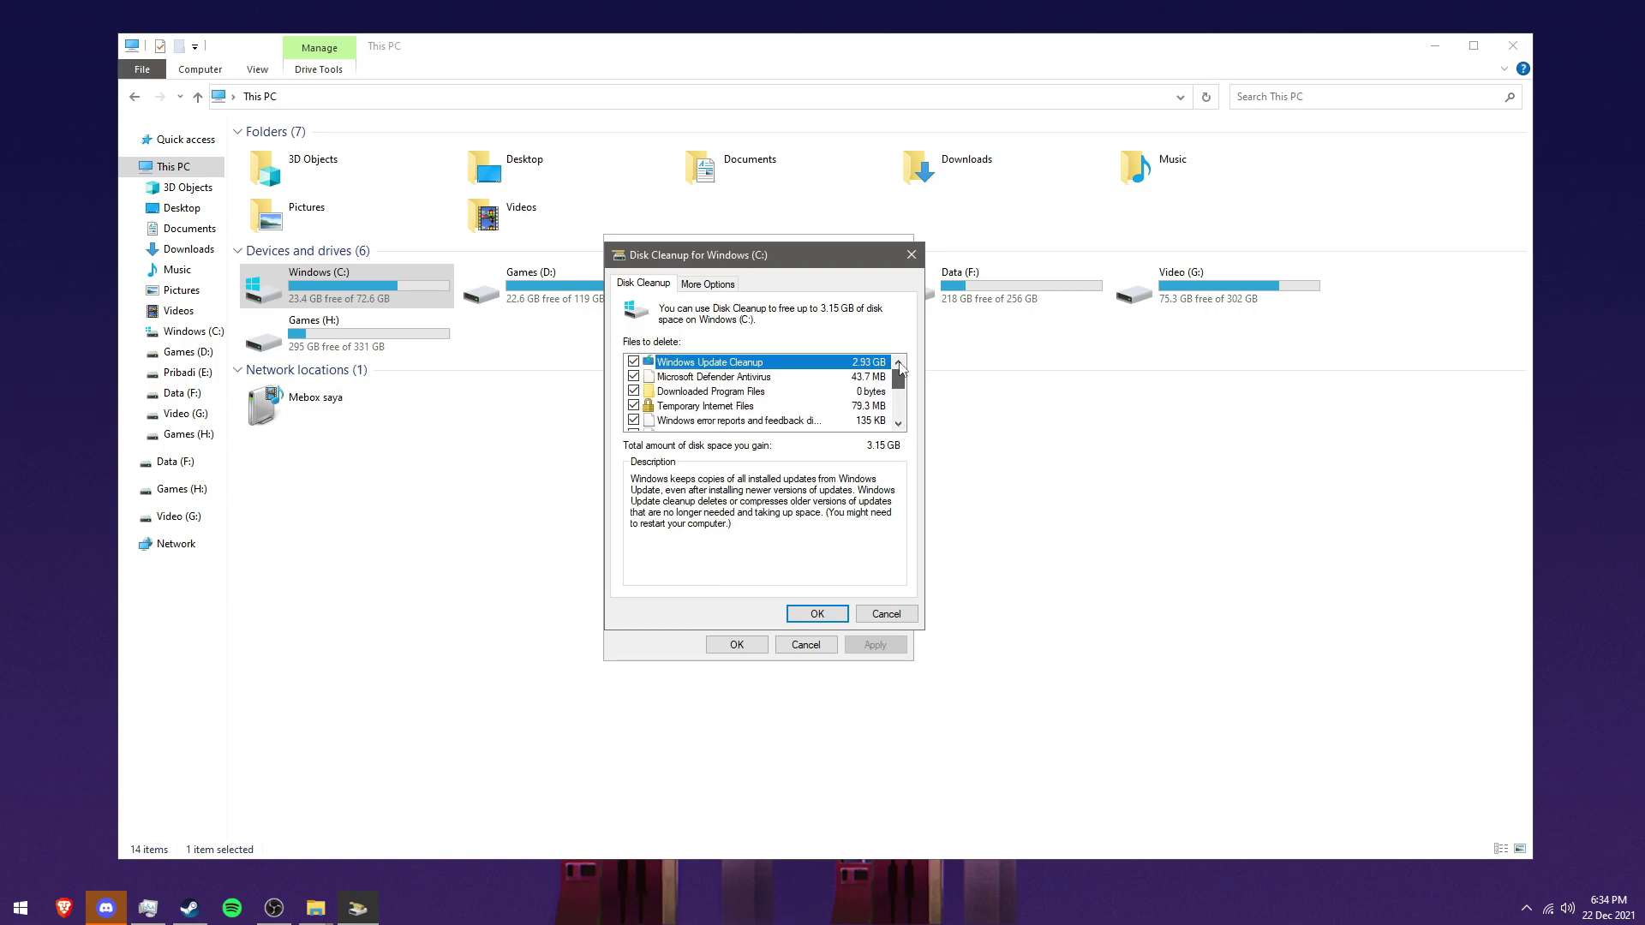
{"action": "left_click", "coordinate": [835, 614]}
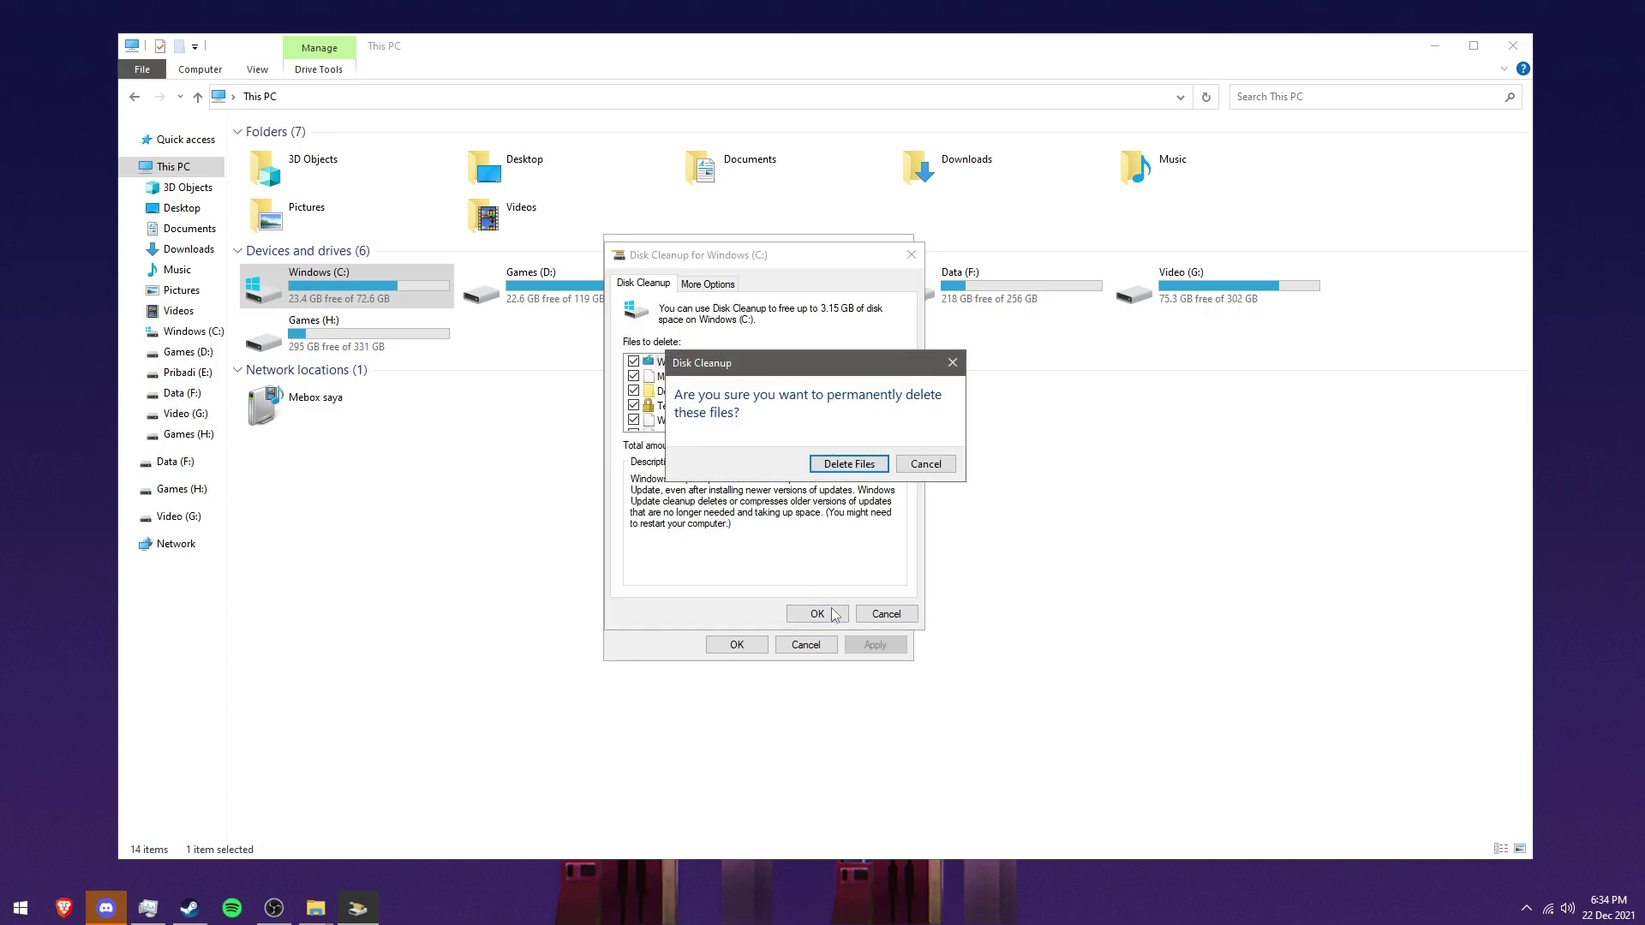
{"action": "left_click", "coordinate": [862, 463]}
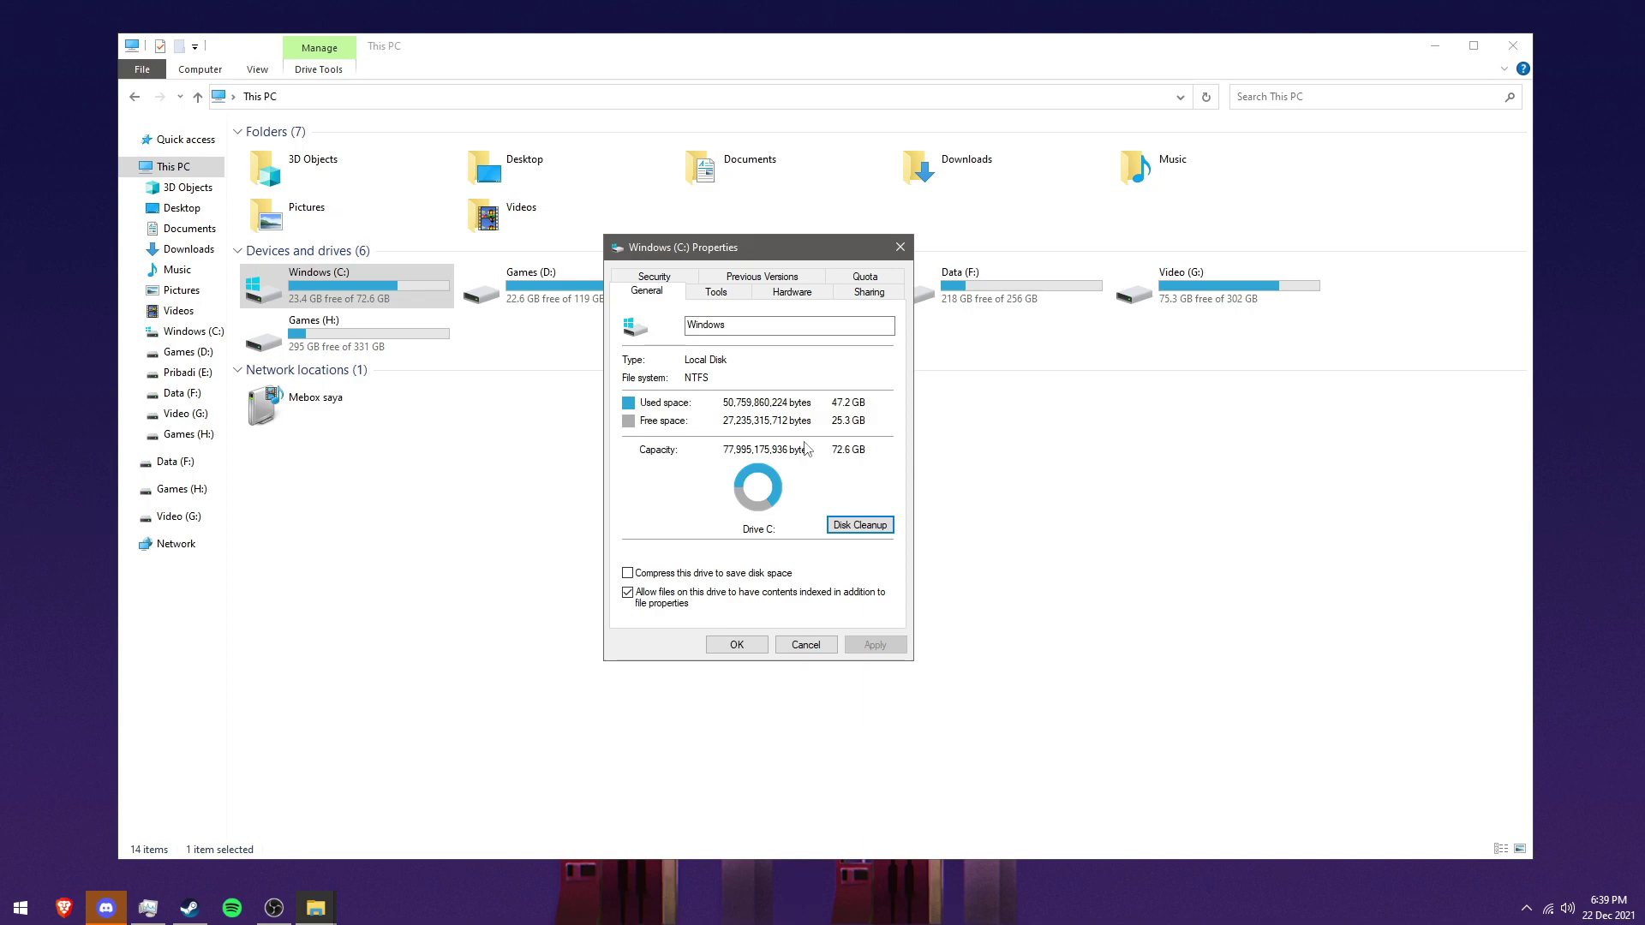
Scan the Windows (C:) drive for file system errors and dismiss the scan report
{"action": "left_click", "coordinate": [730, 296]}
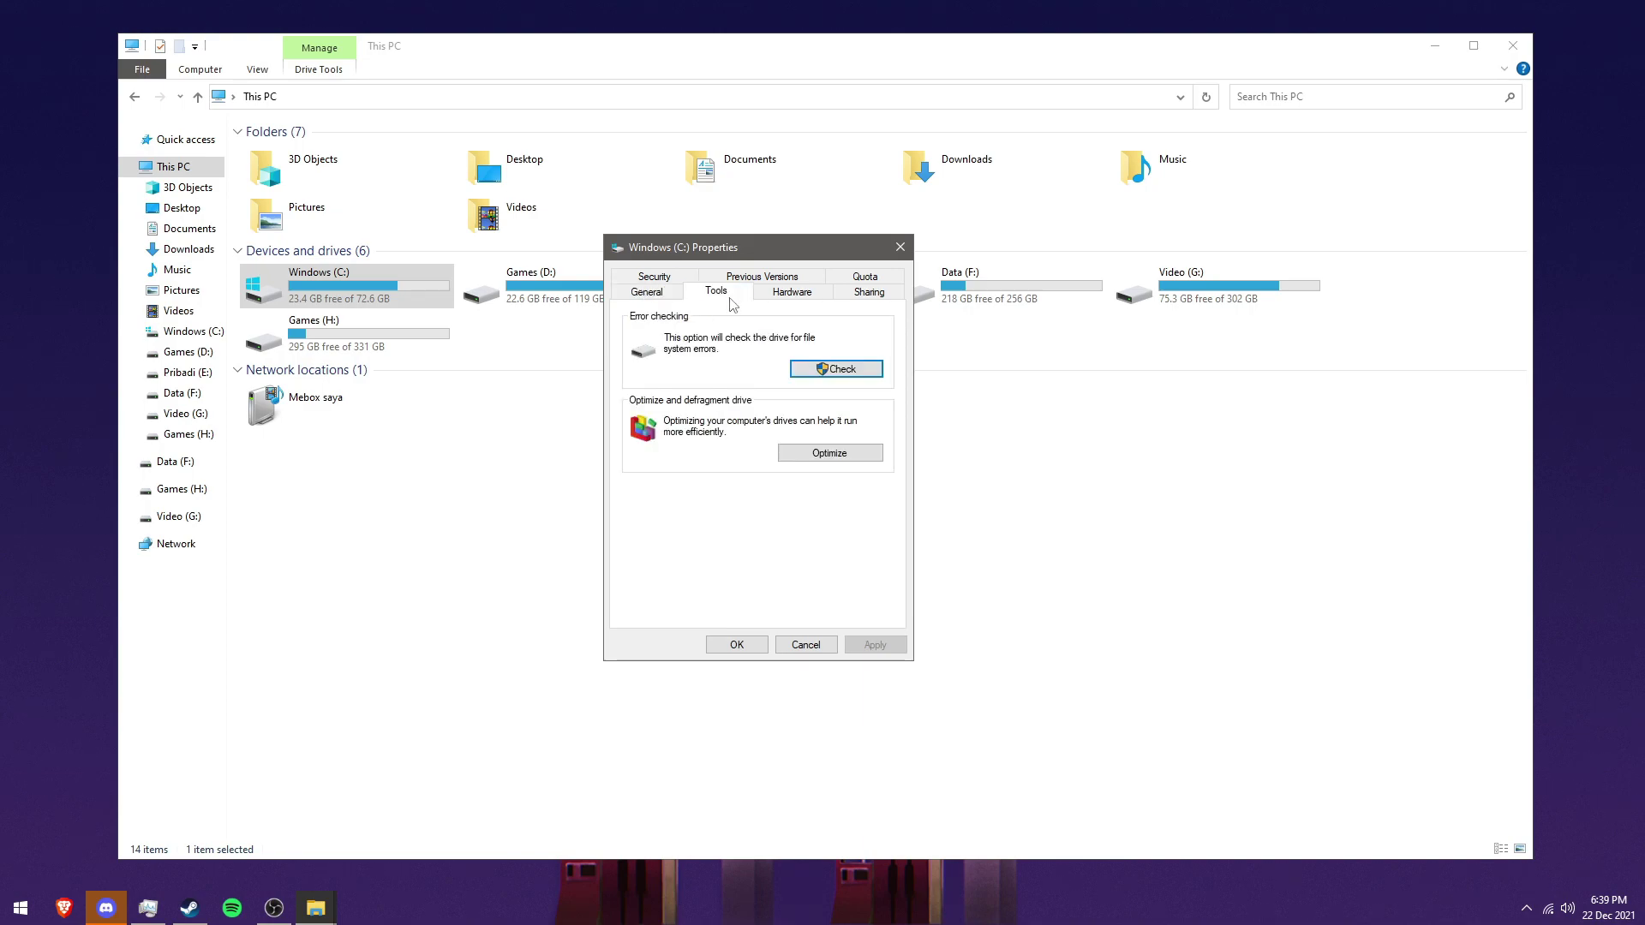
{"action": "left_click", "coordinate": [855, 369]}
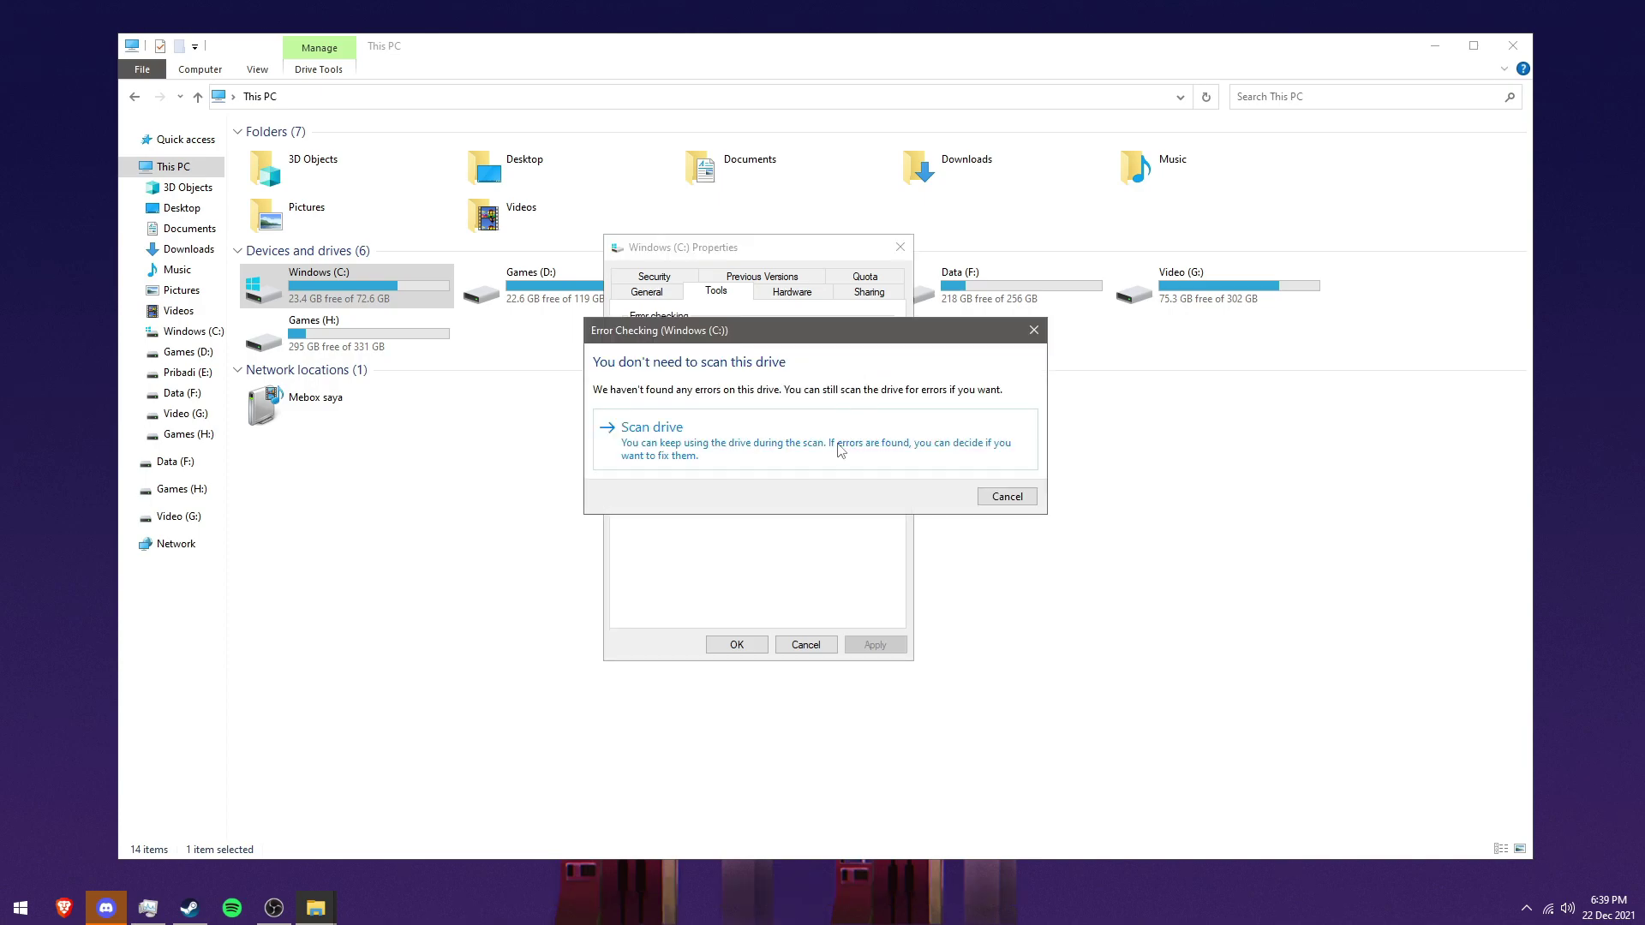
{"action": "left_click", "coordinate": [800, 455]}
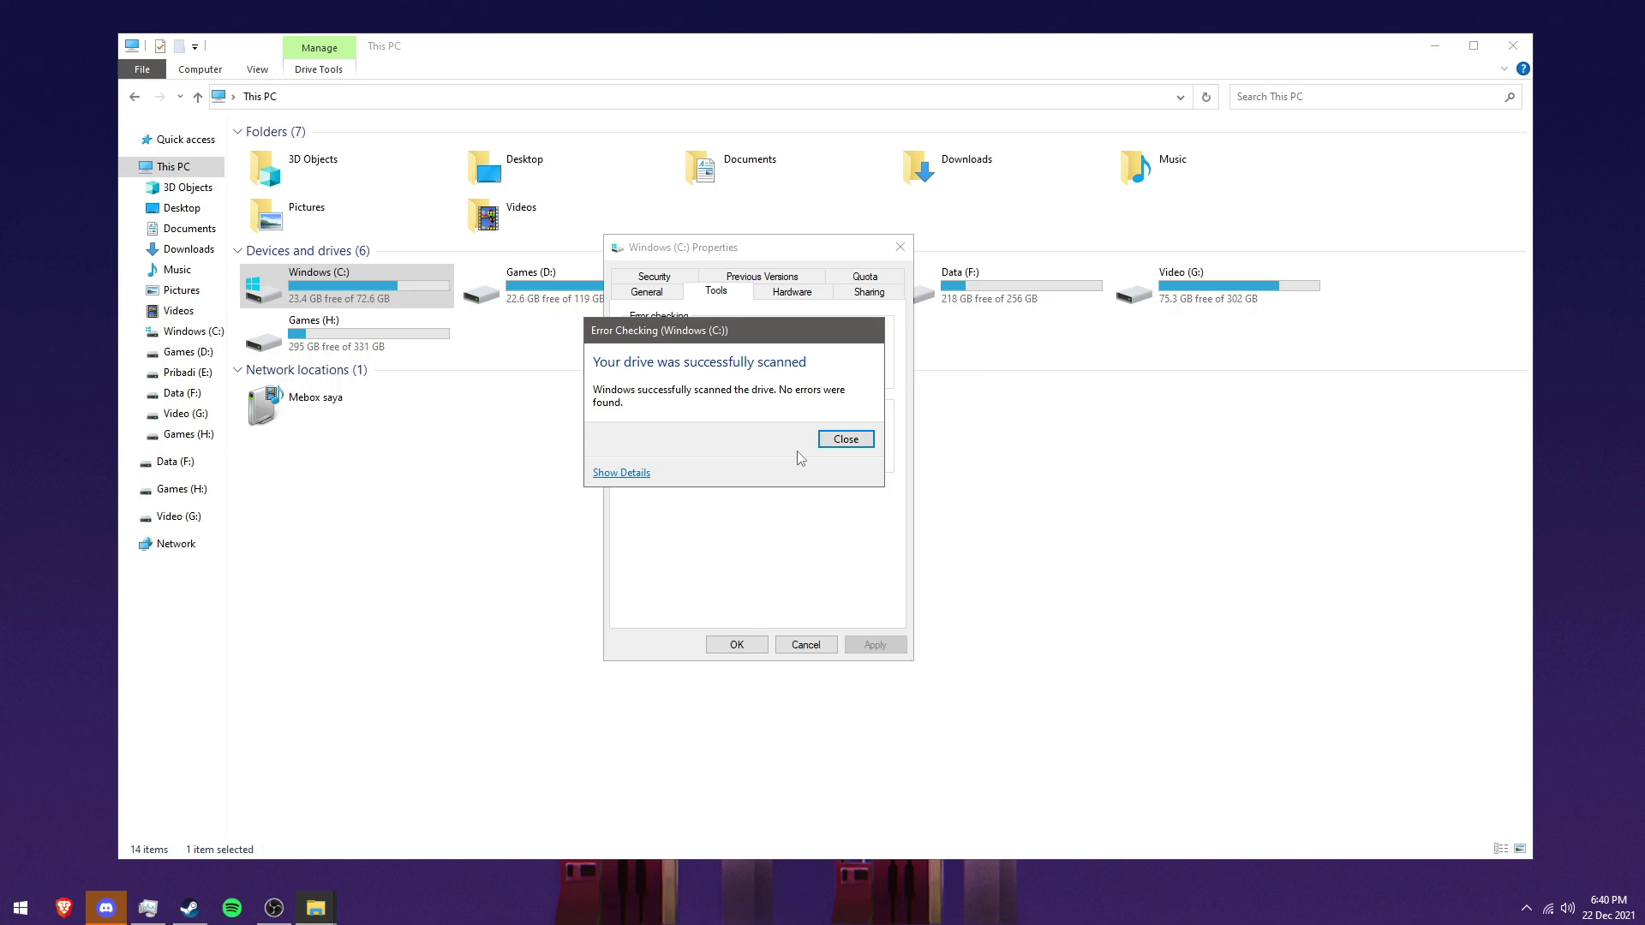
{"action": "left_click", "coordinate": [857, 442]}
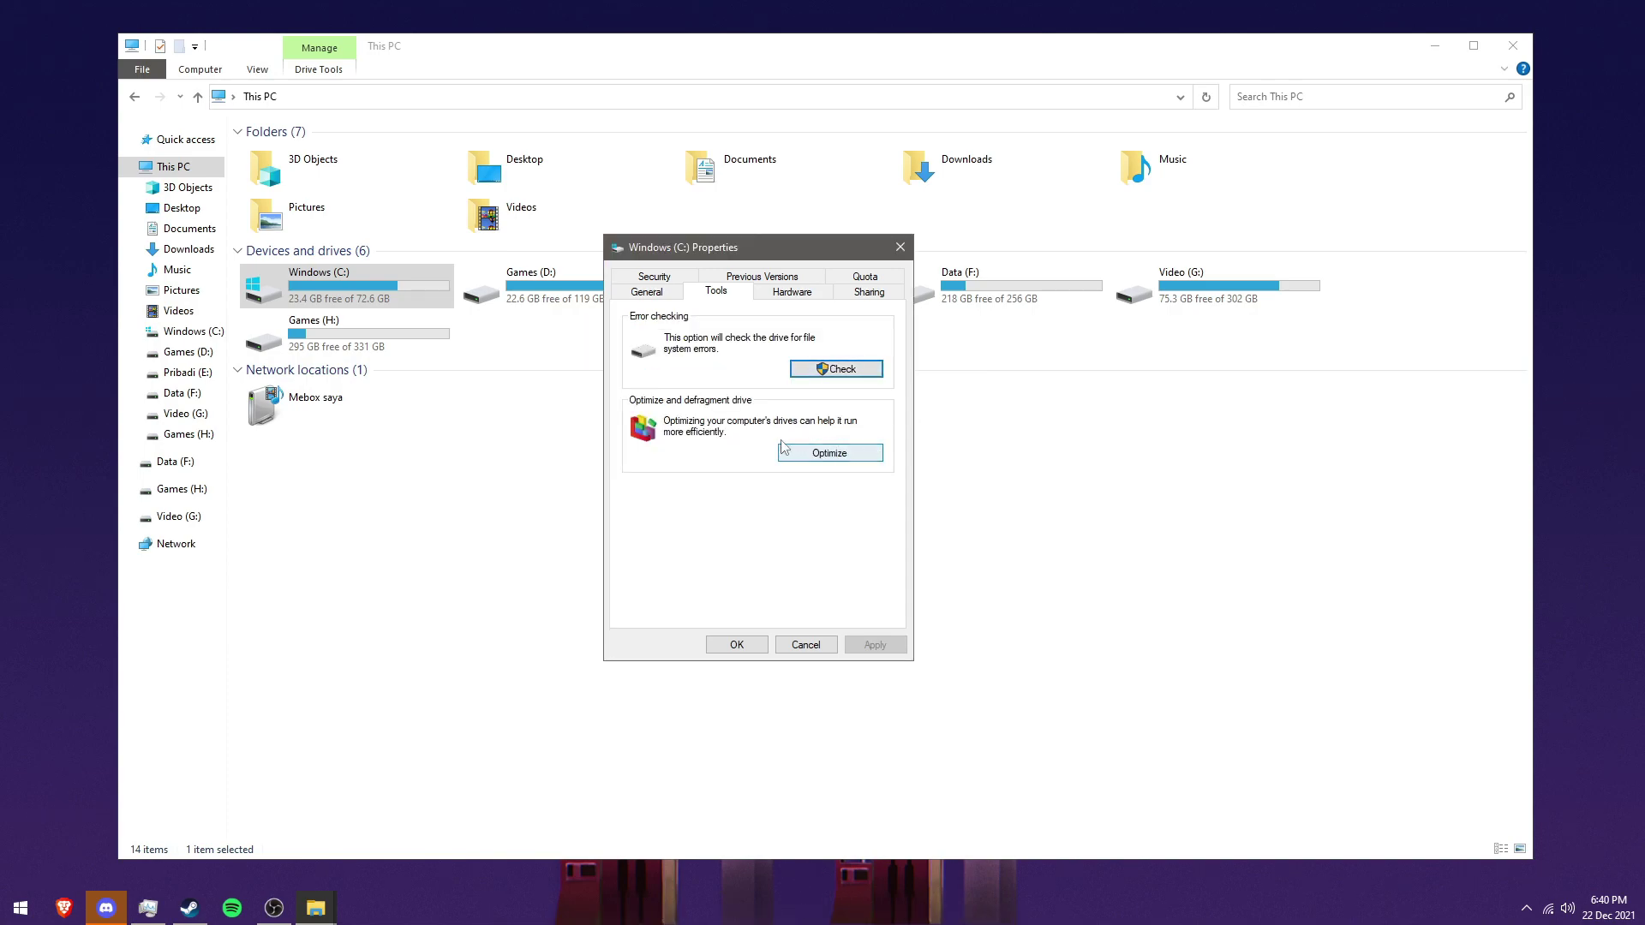
Optimize the Windows (C:) solid state drive with Optimize Drives
{"action": "left_click", "coordinate": [851, 459]}
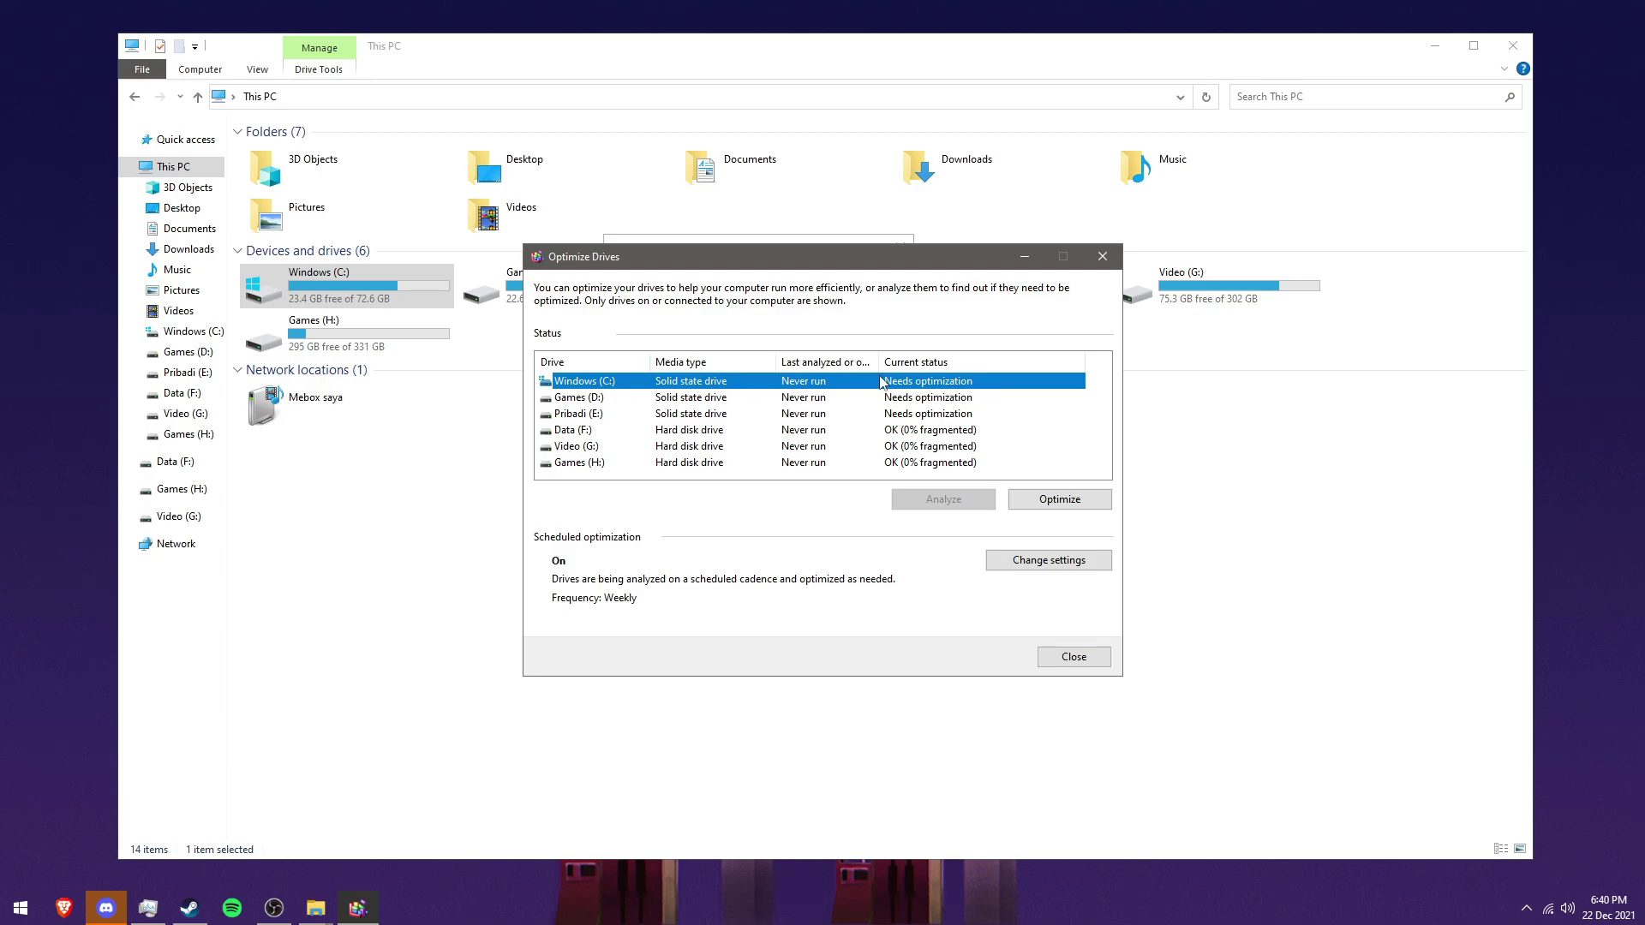
{"action": "left_click", "coordinate": [1062, 505]}
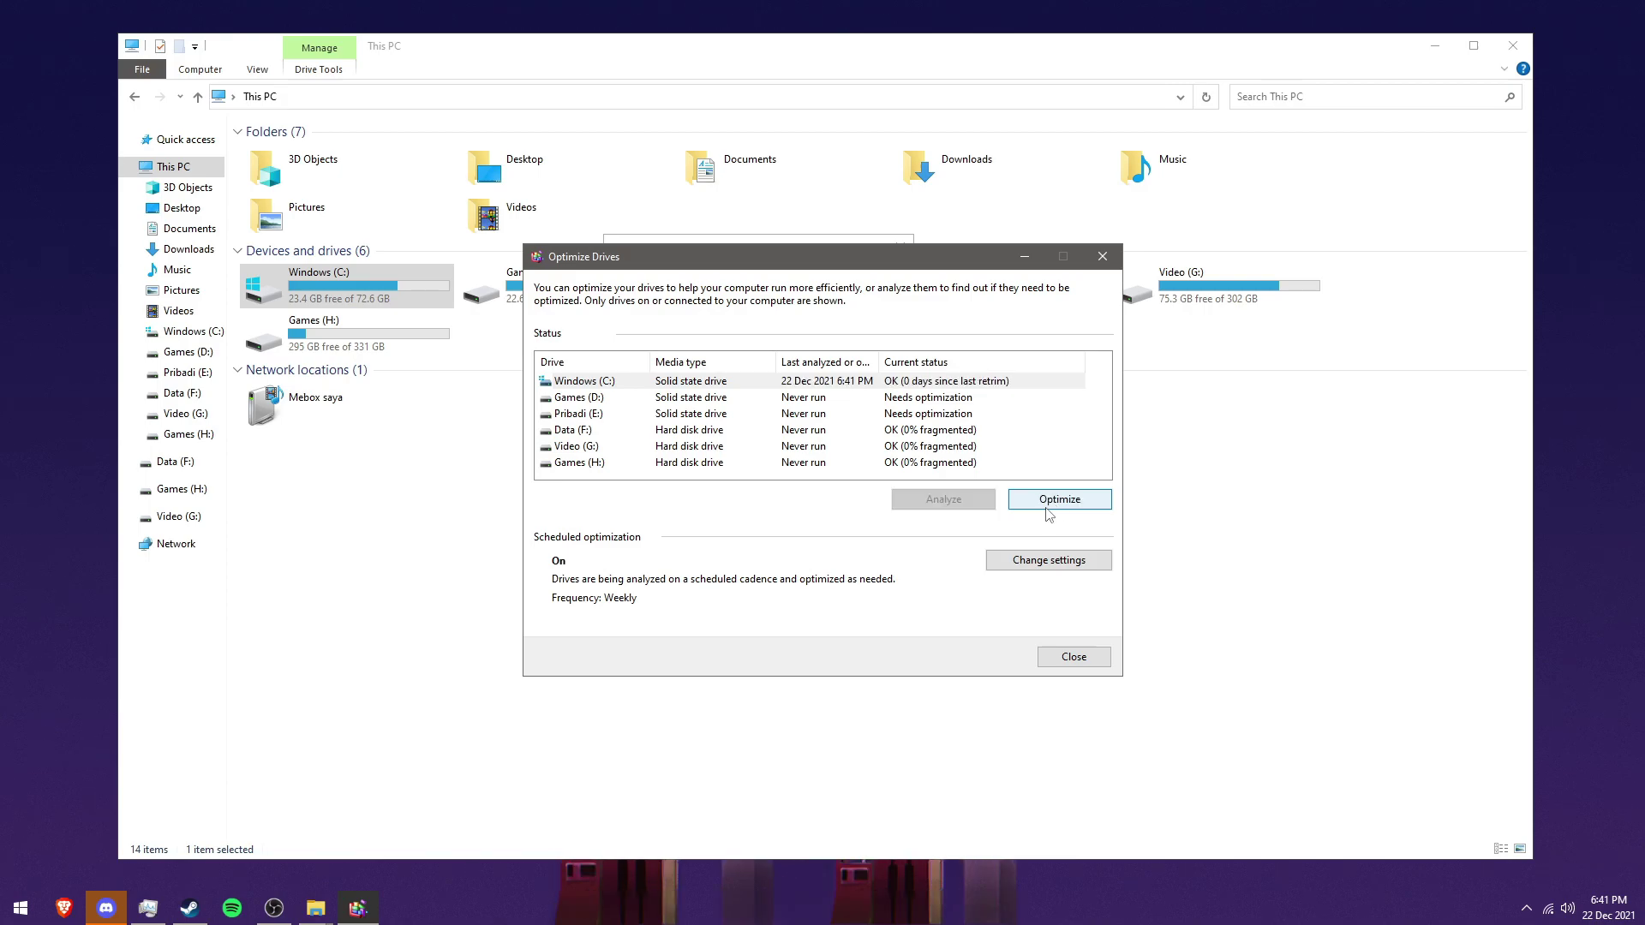
{"action": "left_click", "coordinate": [750, 383]}
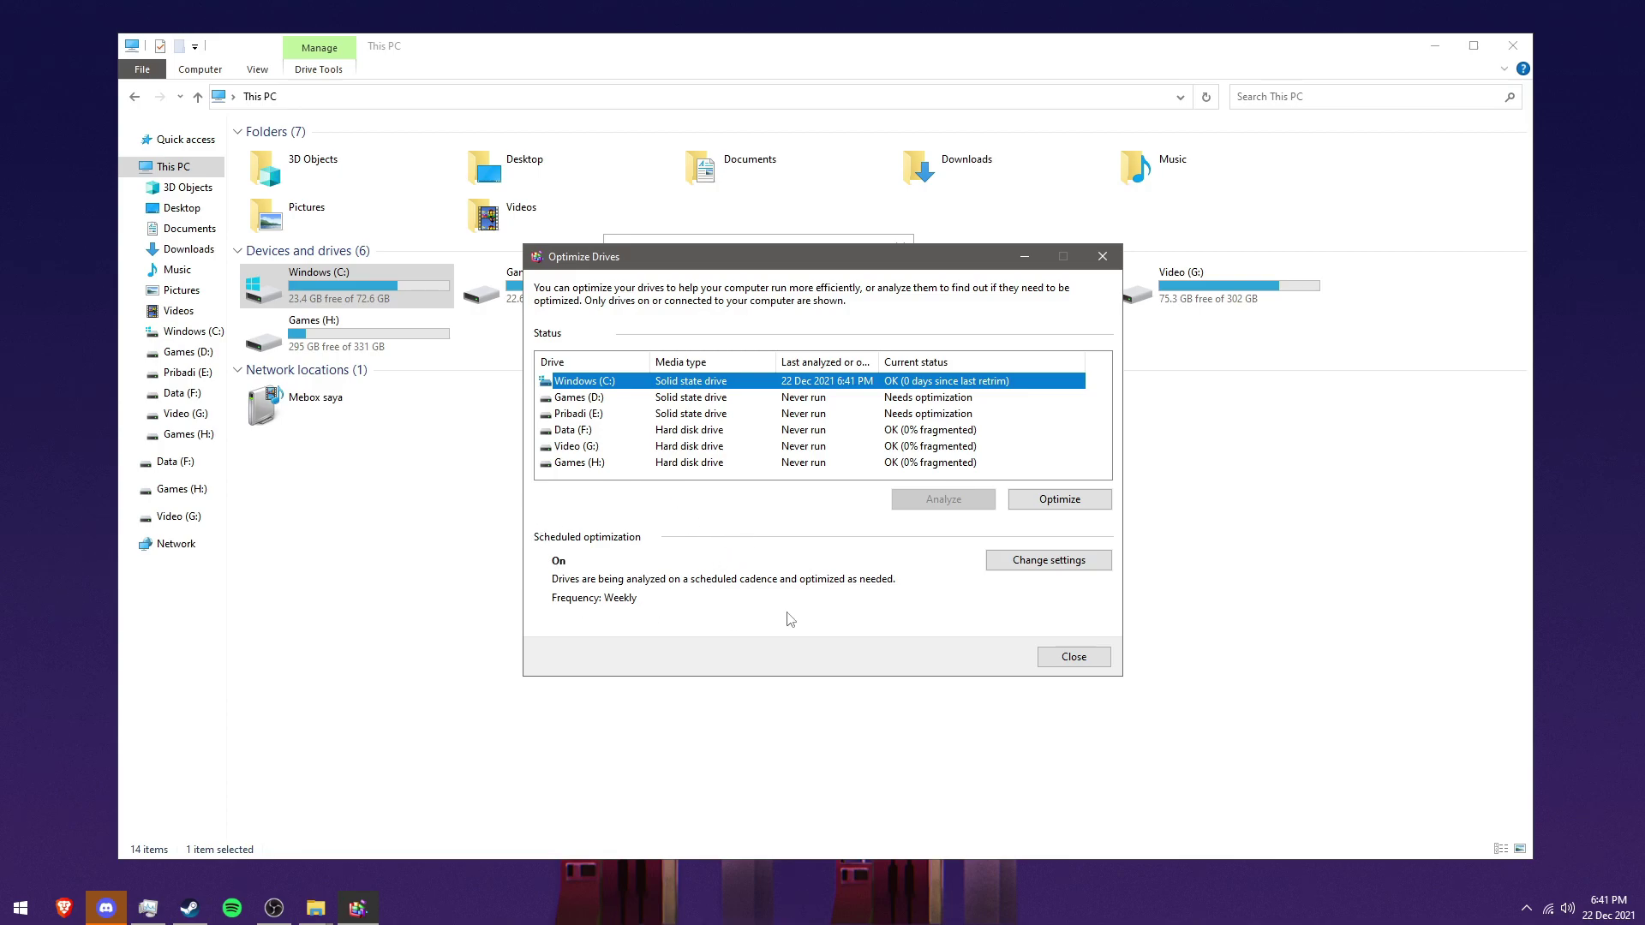
{"action": "left_click", "coordinate": [1056, 566]}
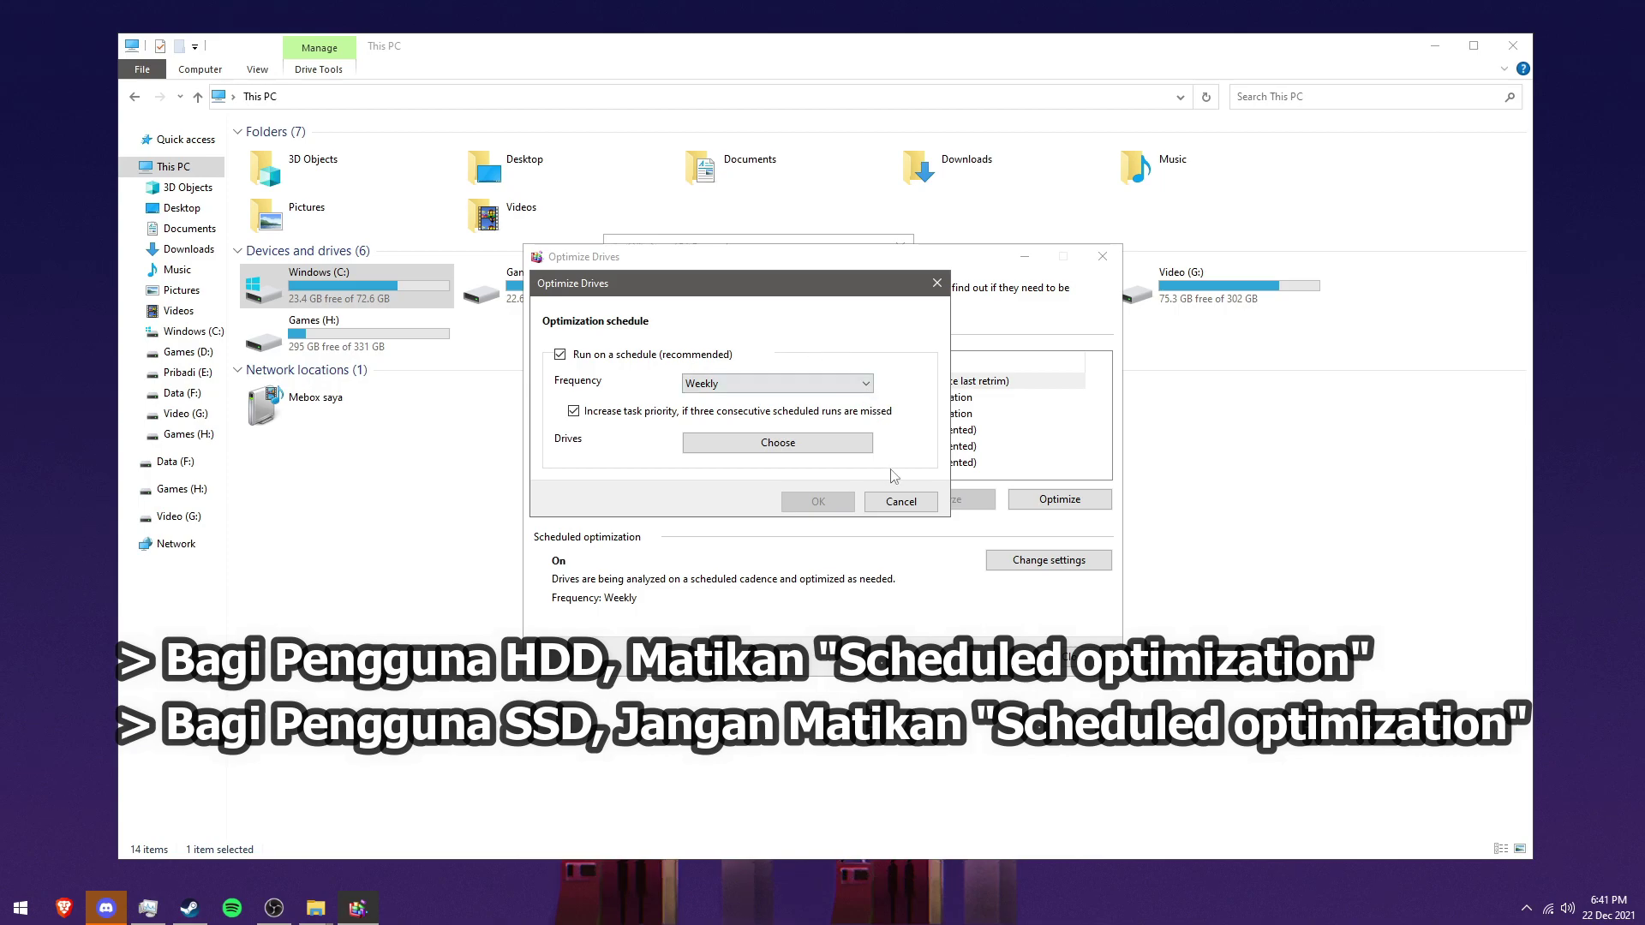
{"action": "left_click", "coordinate": [900, 502]}
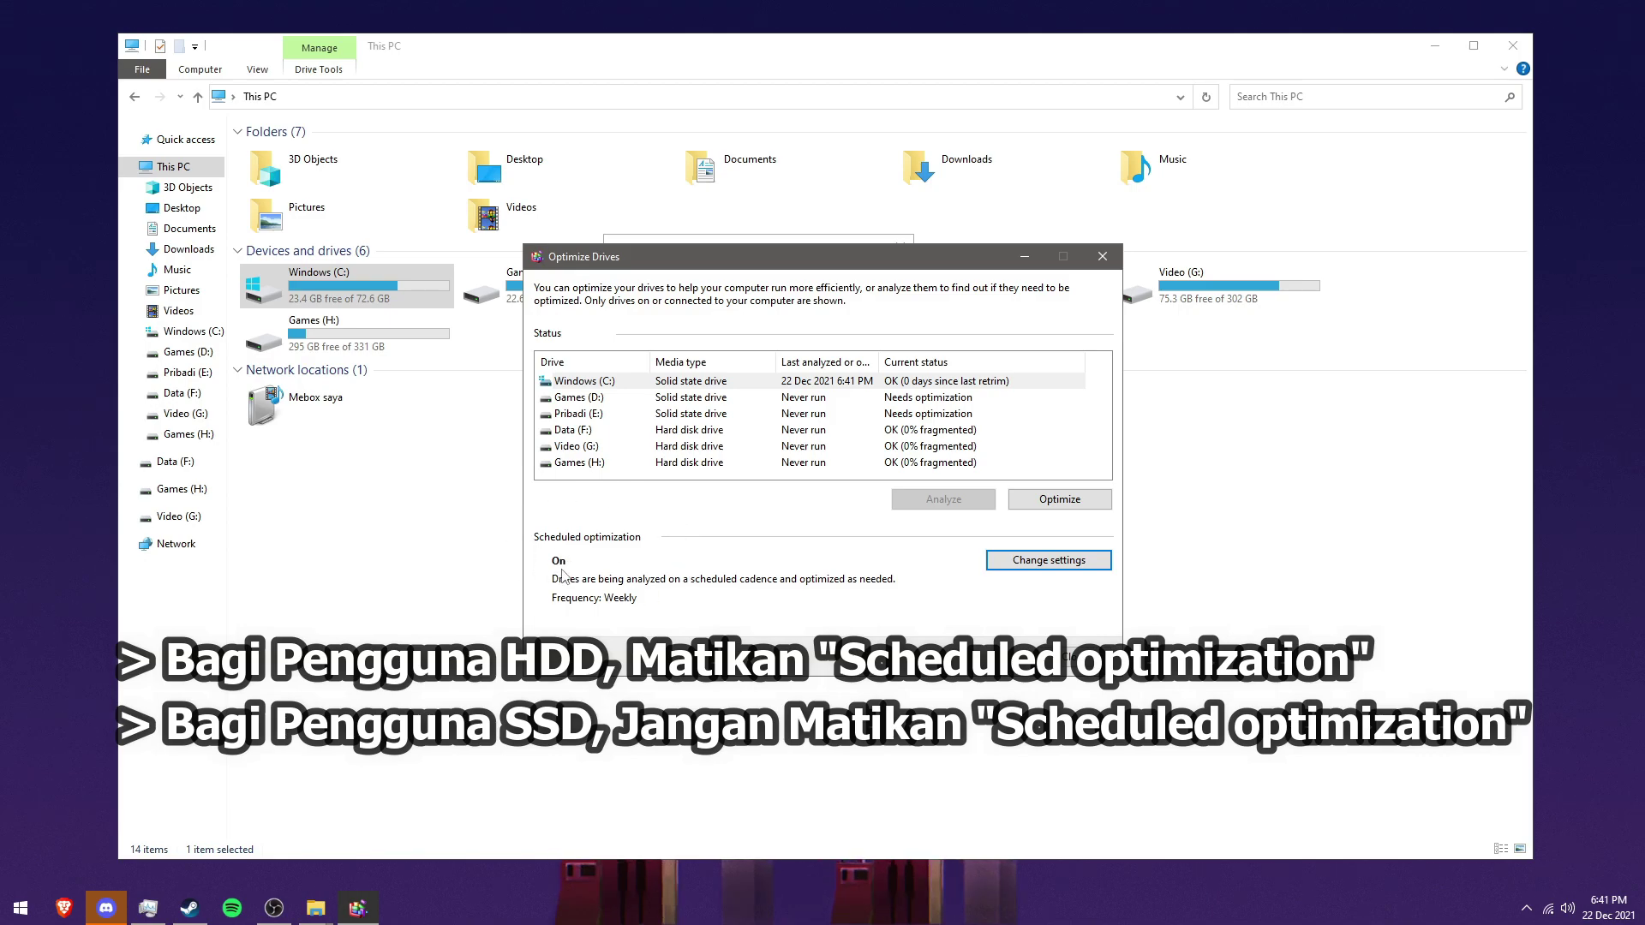
{"action": "left_click", "coordinate": [1023, 569]}
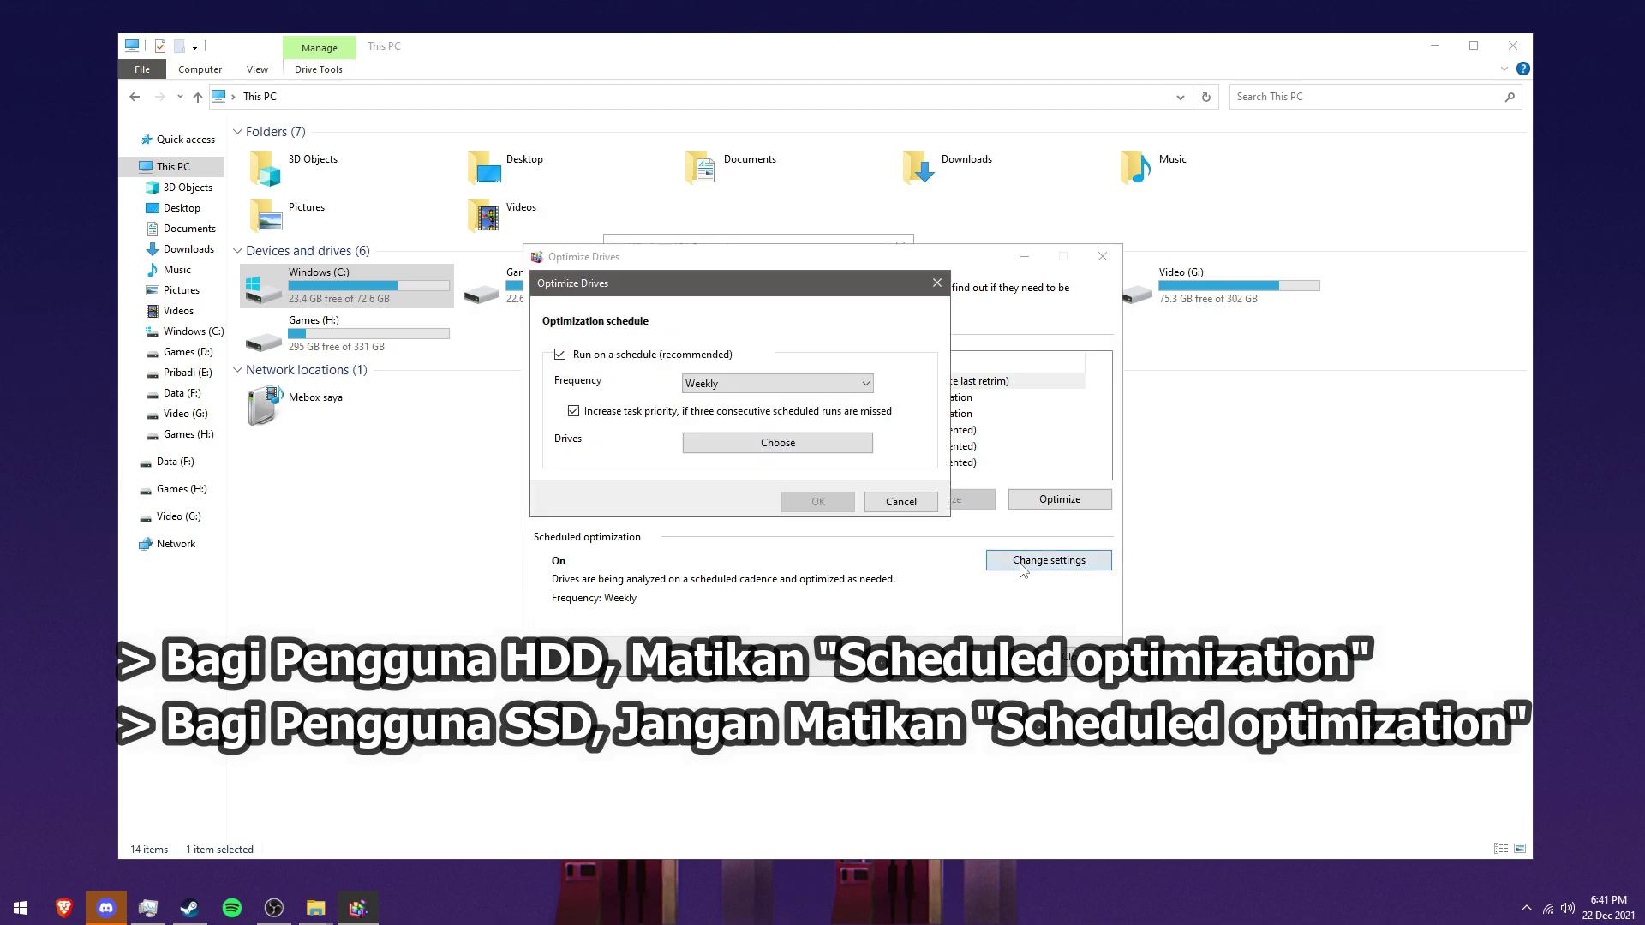
{"action": "left_click", "coordinate": [649, 356]}
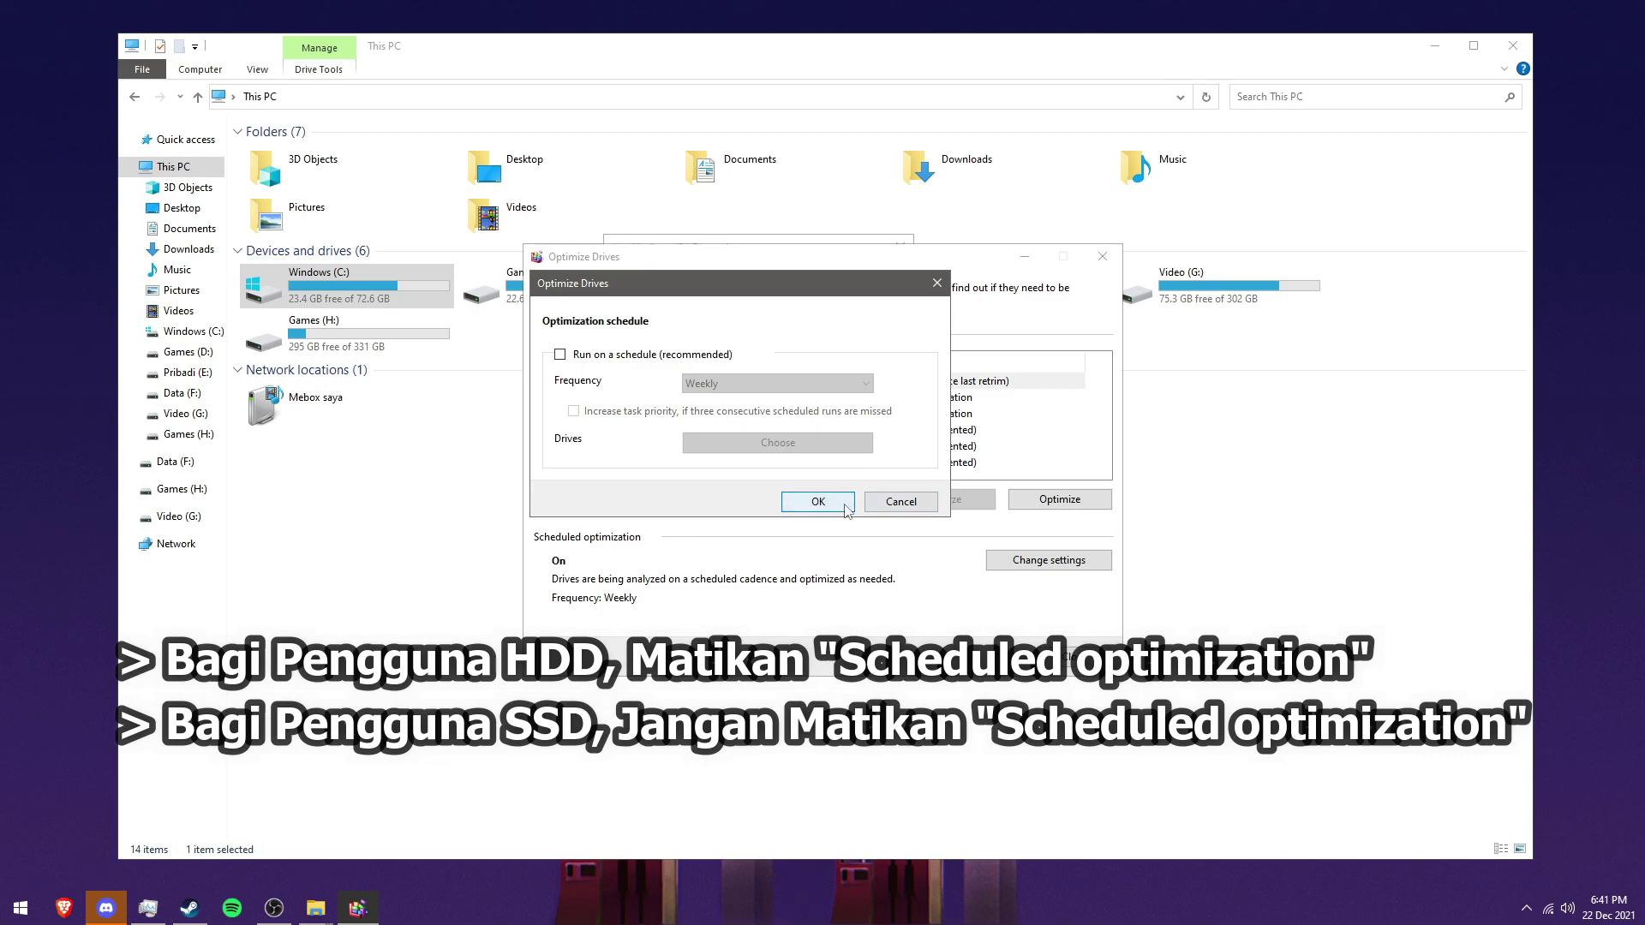
{"action": "left_click", "coordinate": [884, 508]}
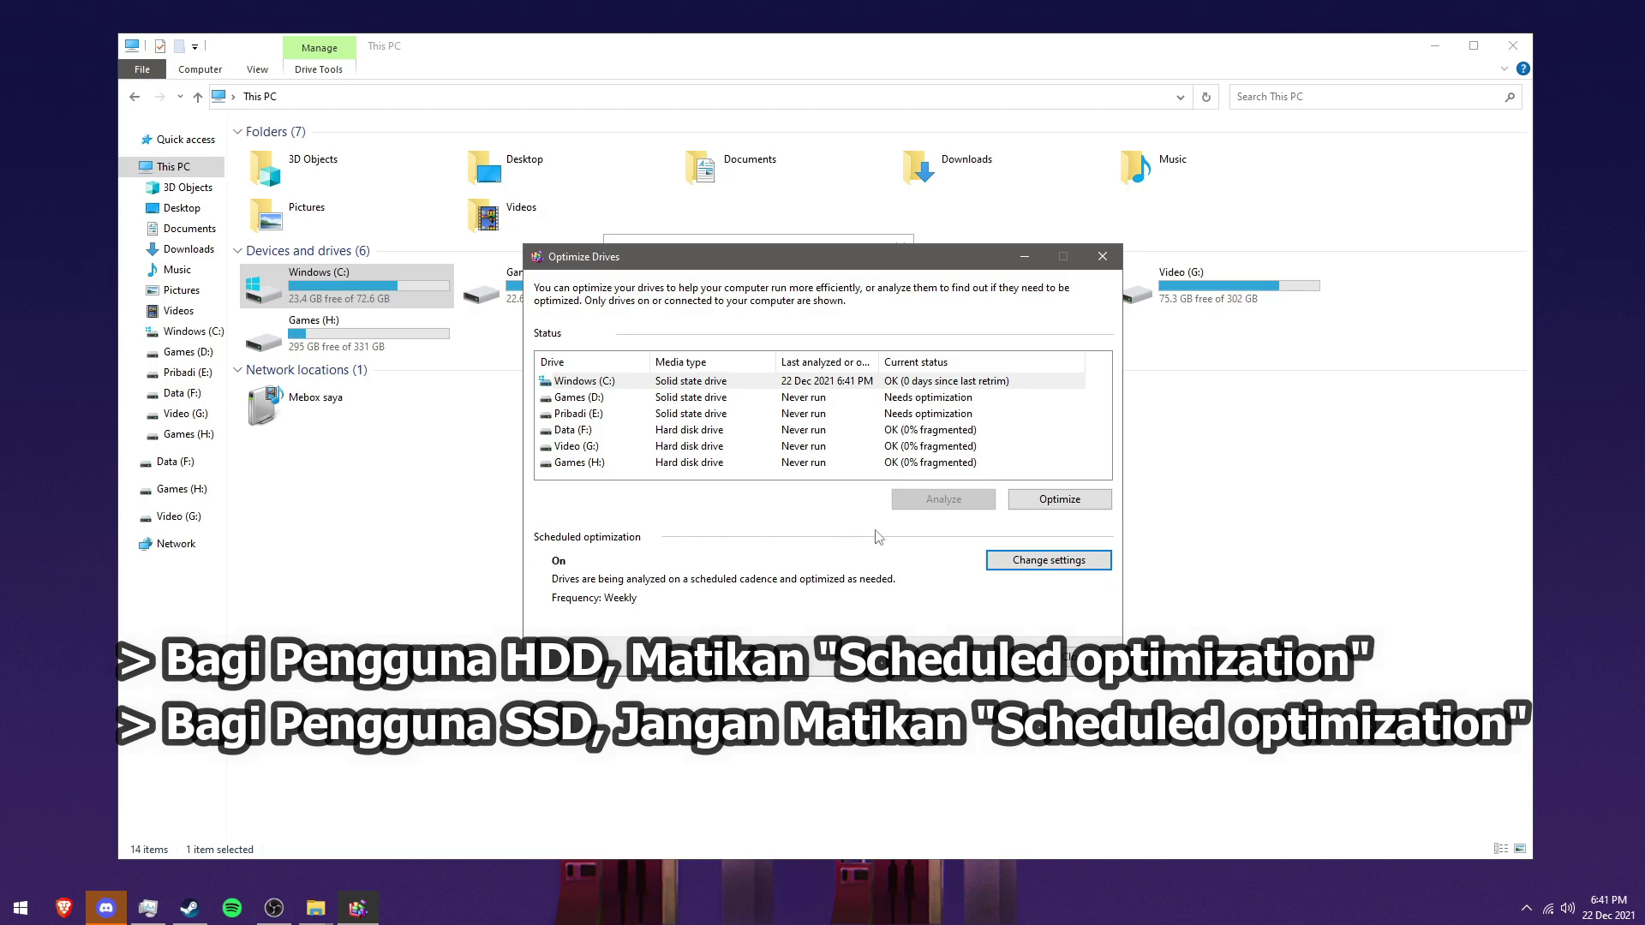
{"action": "left_click", "coordinate": [1049, 560]}
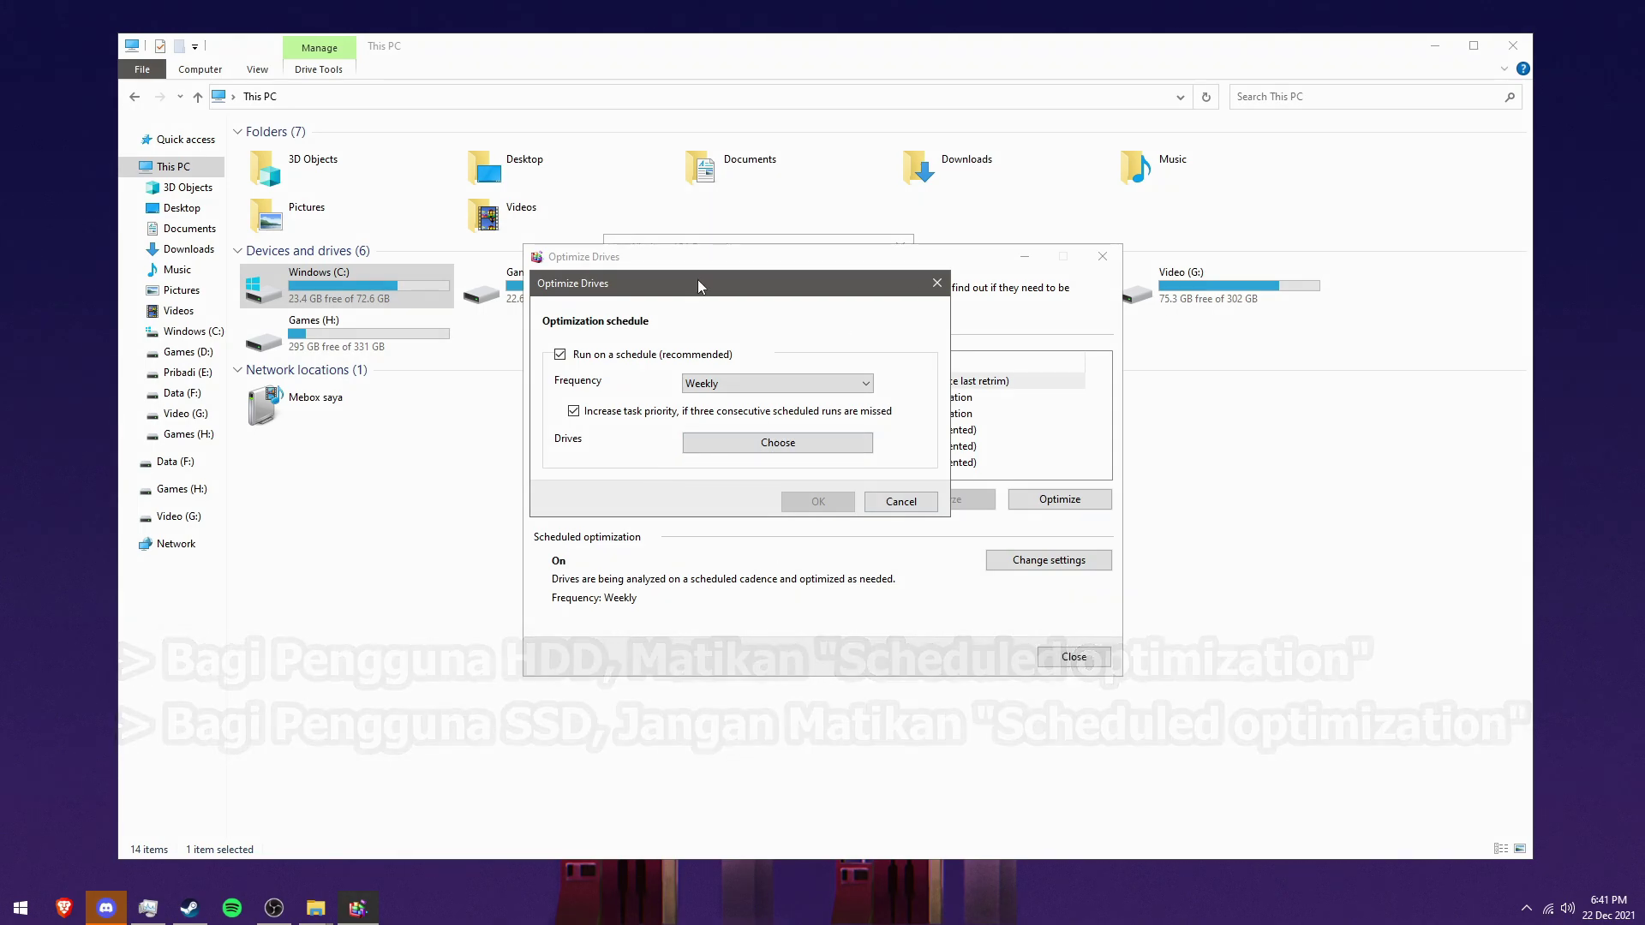
{"action": "left_click", "coordinate": [903, 502]}
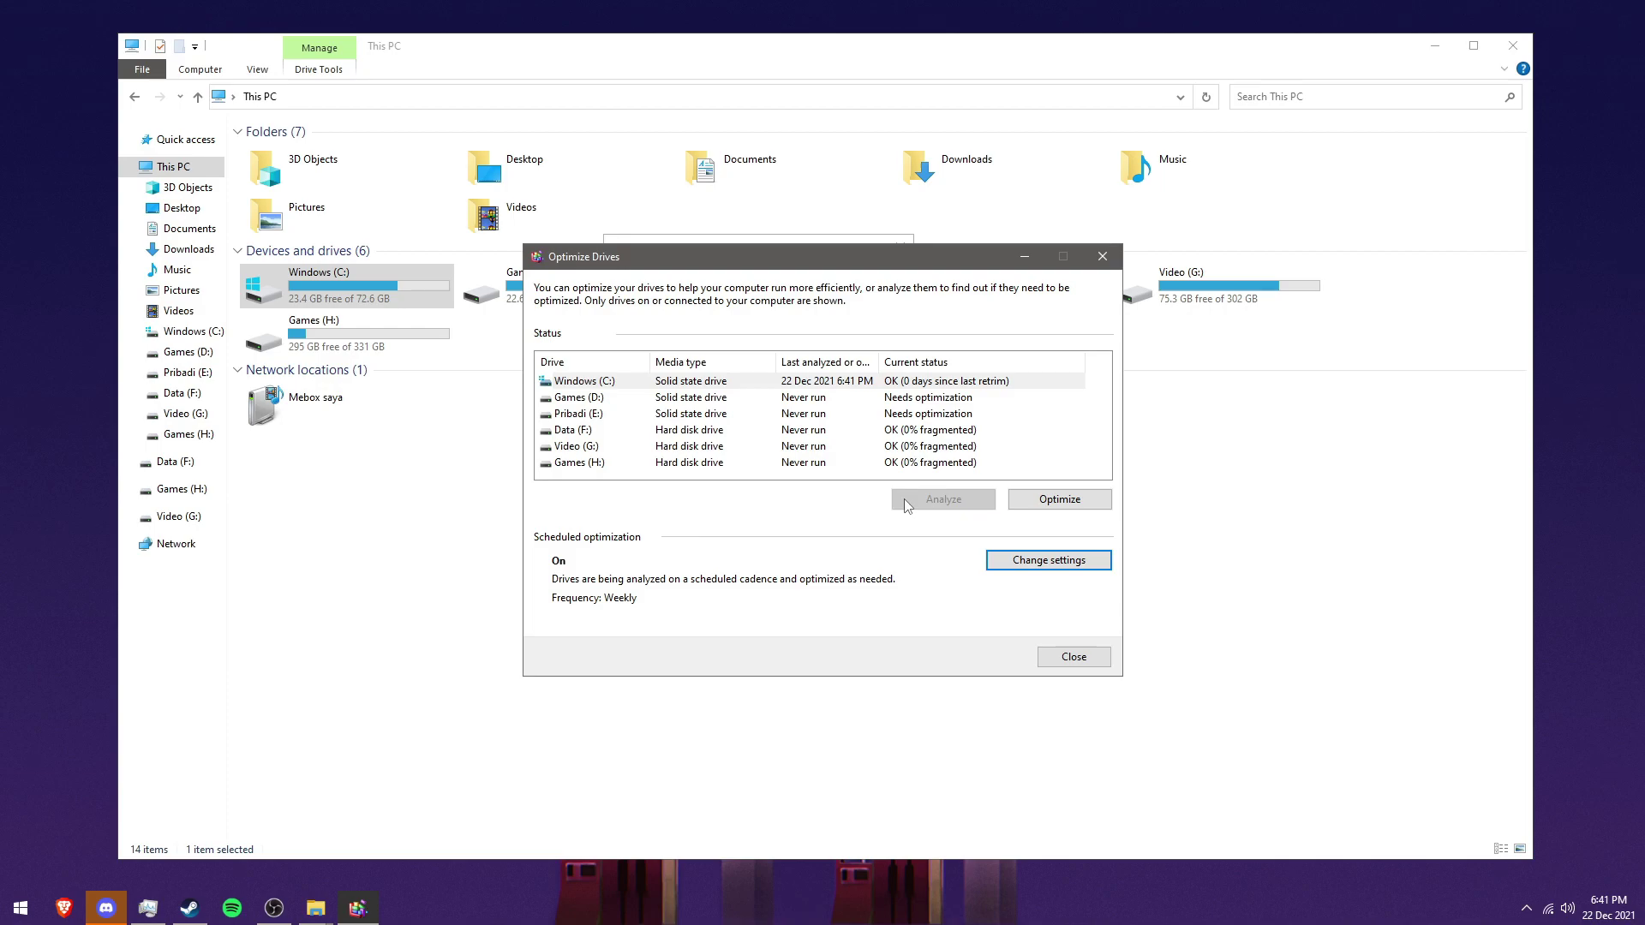
Close Optimize Drives, confirm the drive's properties dialog, and close File Explorer
{"action": "left_click", "coordinate": [1074, 656]}
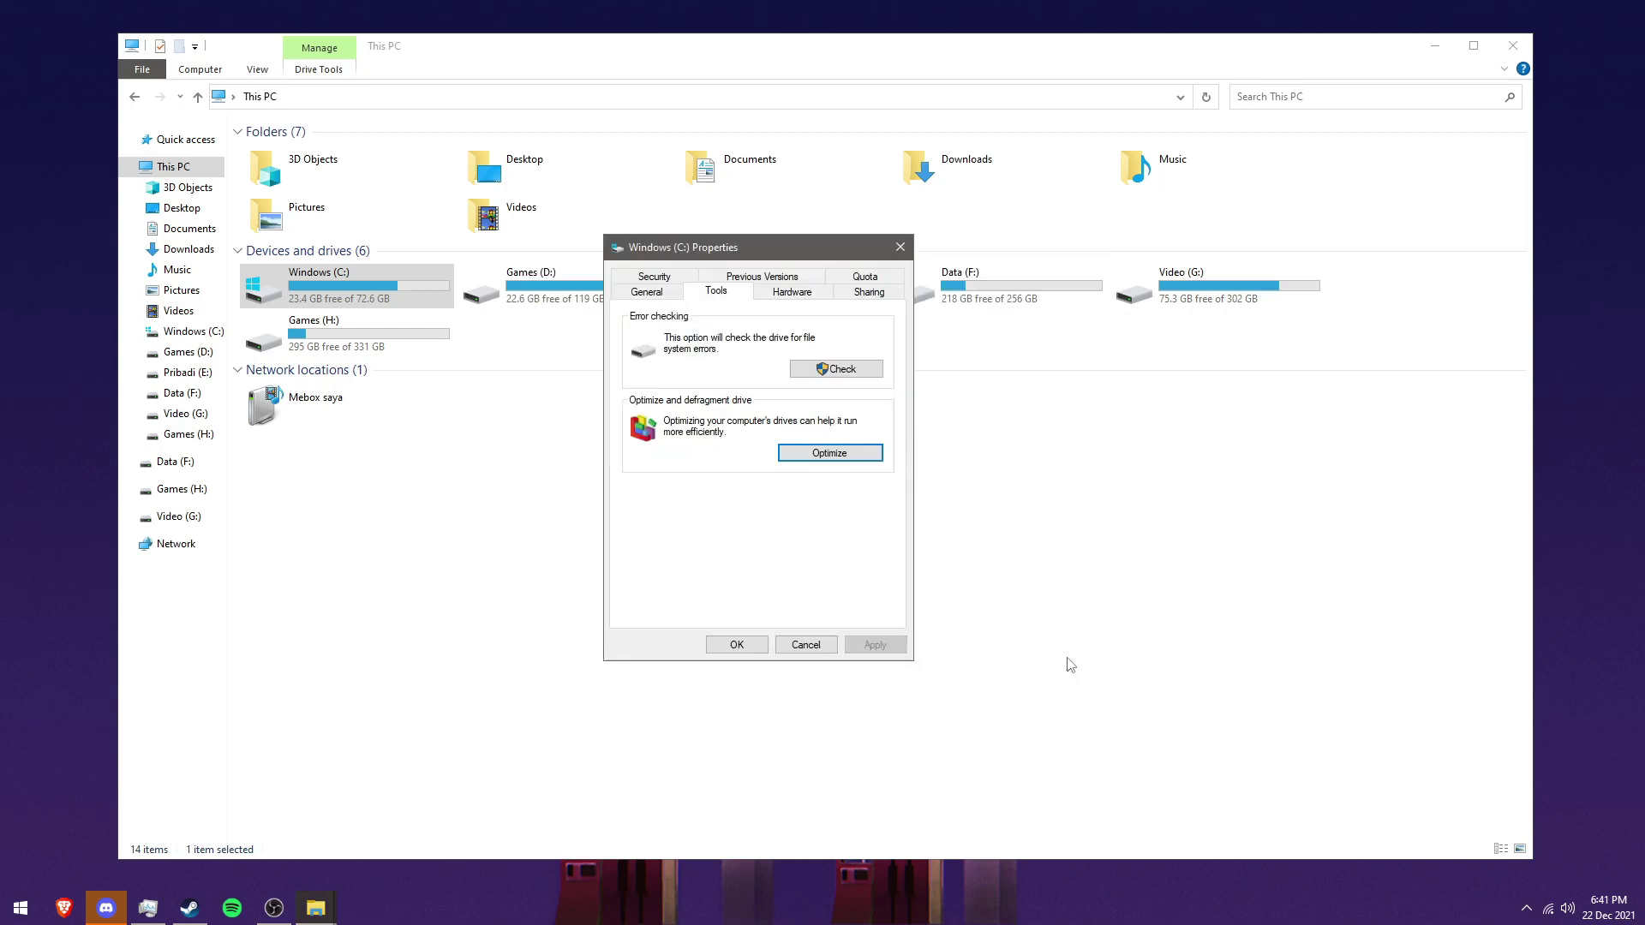
{"action": "left_click", "coordinate": [736, 645]}
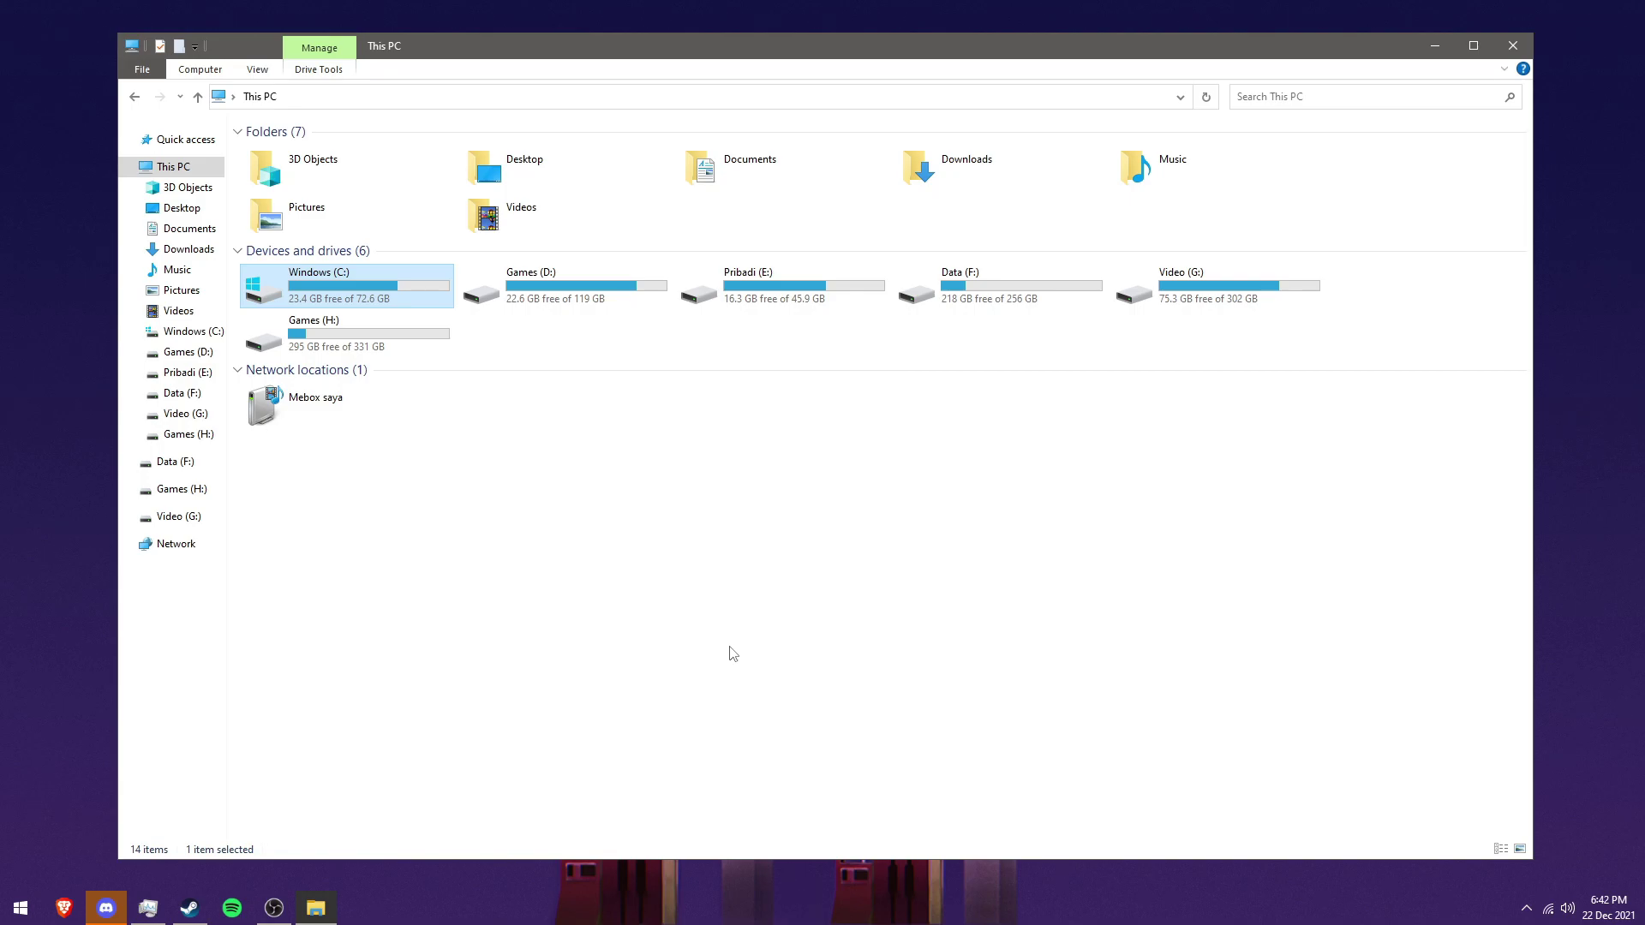
{"action": "left_click", "coordinate": [1513, 45]}
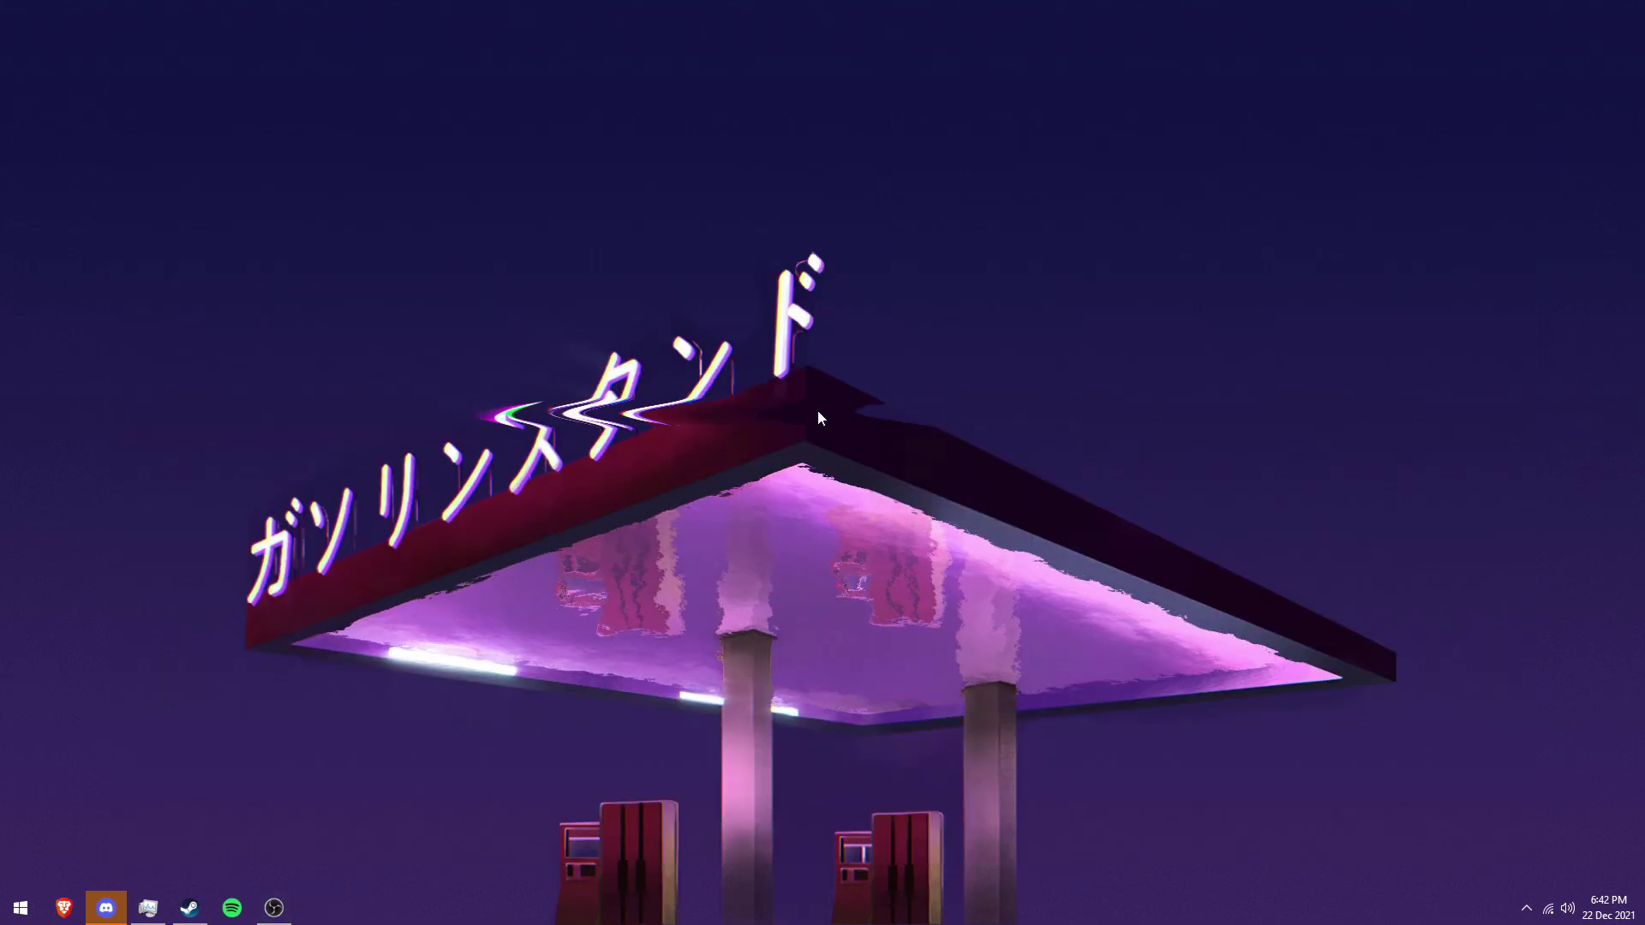
In the Storage settings of Windows Settings, remove Microsoft Defender Antivirus files, Thumbnails, Temporary files and Temporary Internet Files
{"action": "left_click", "coordinate": [26, 918]}
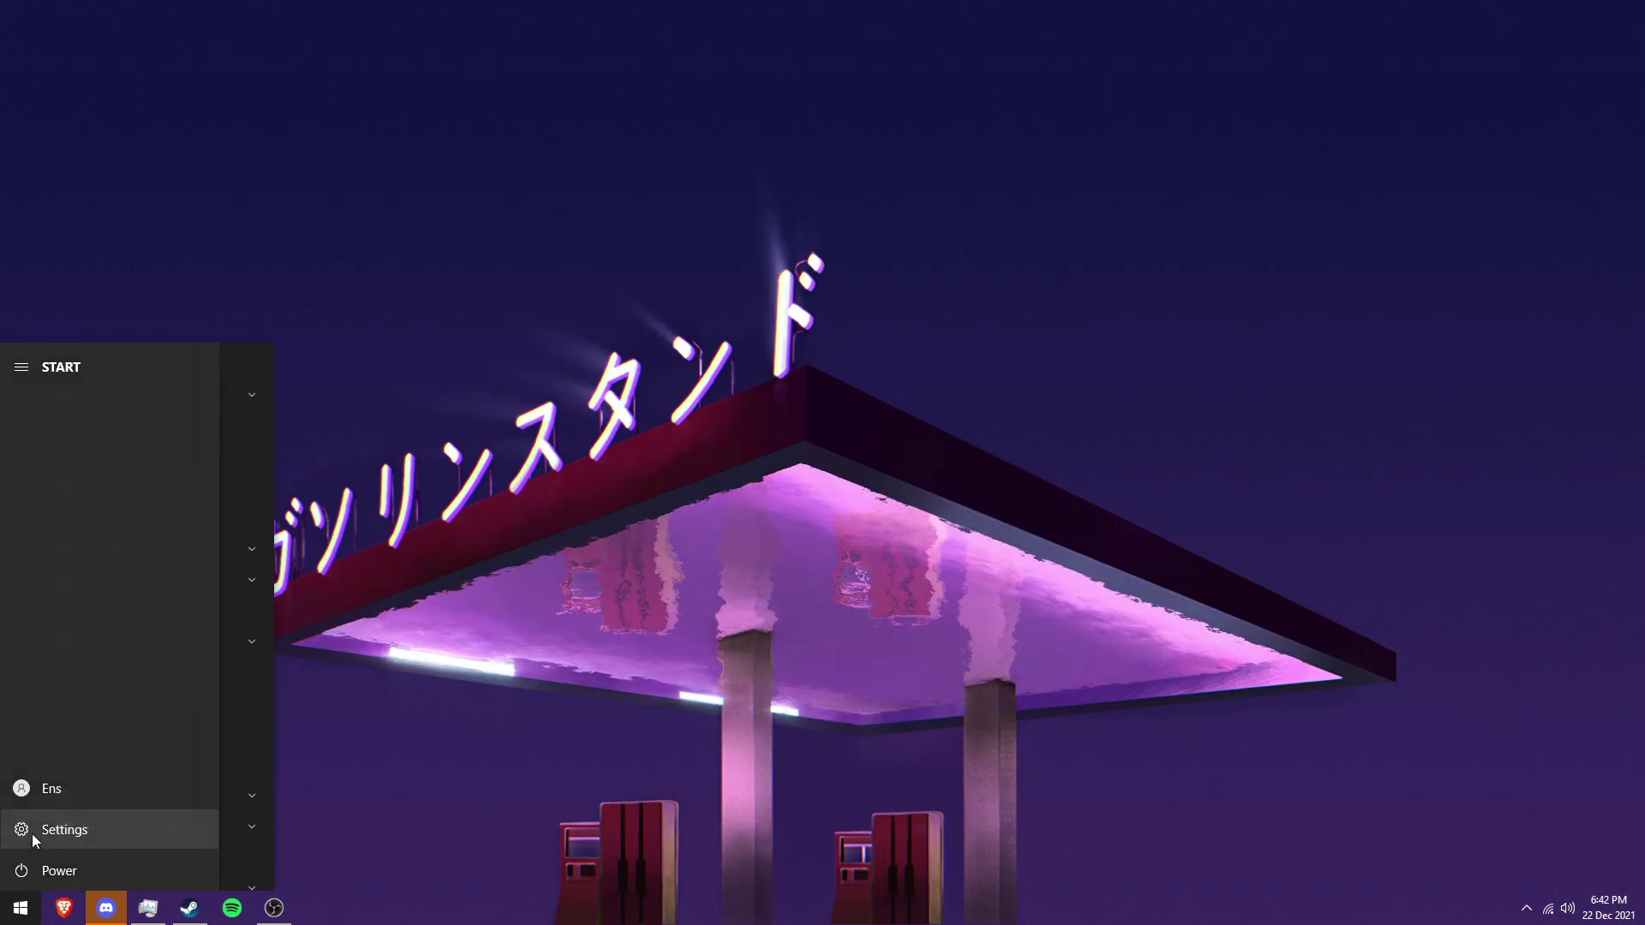
{"action": "left_click", "coordinate": [32, 835]}
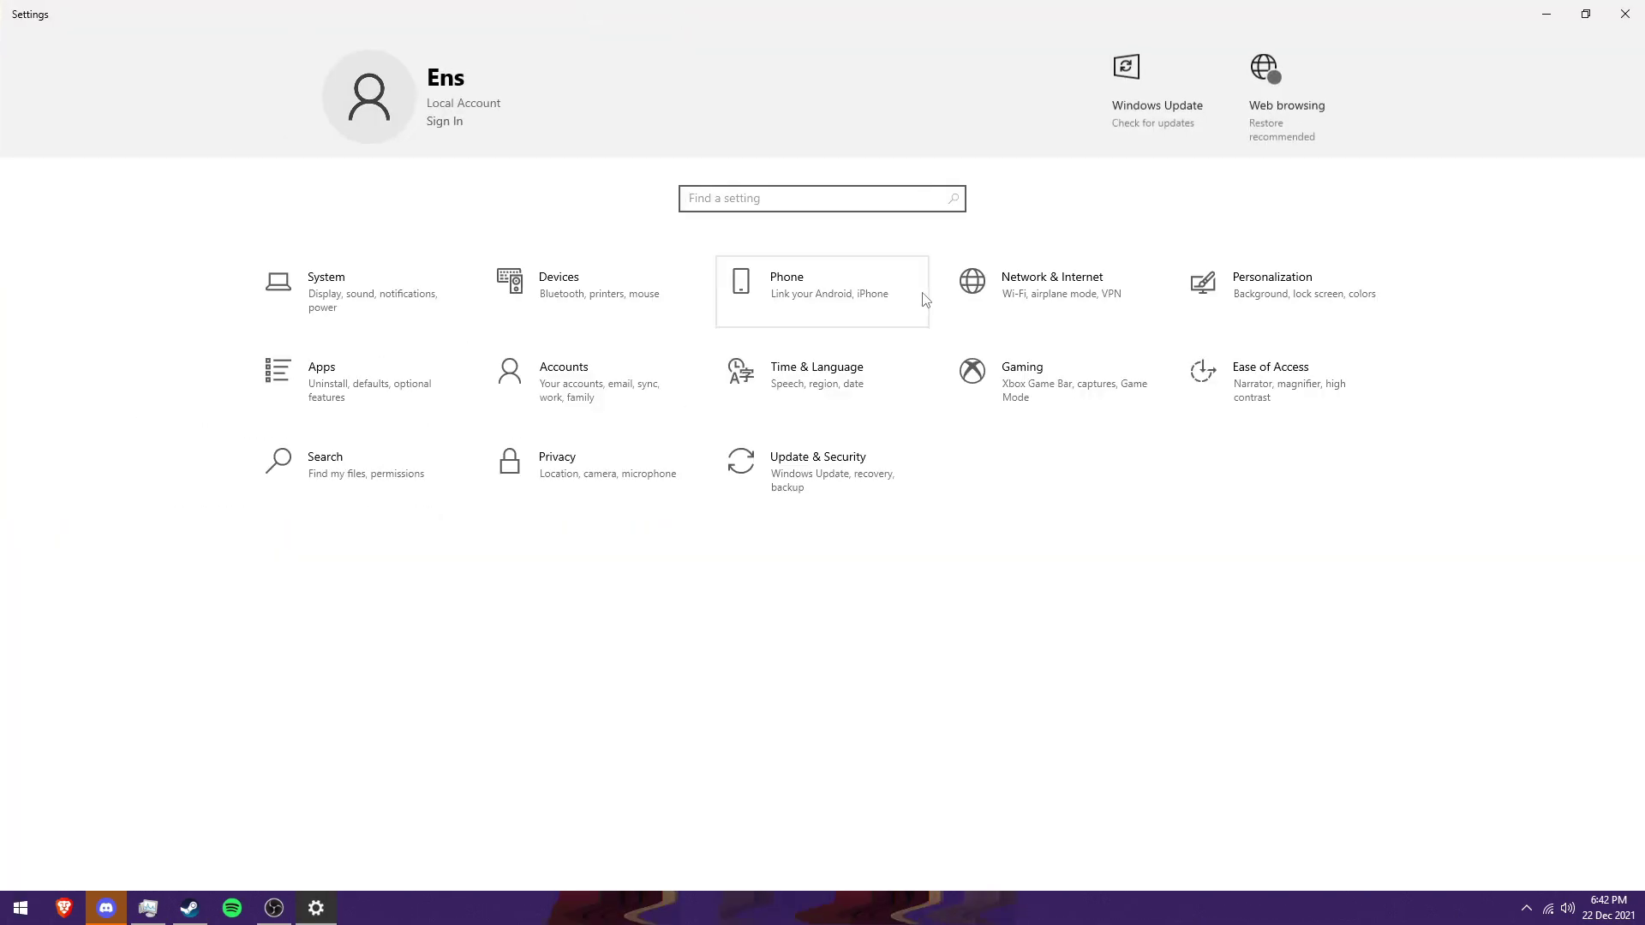
{"action": "left_click", "coordinate": [371, 300]}
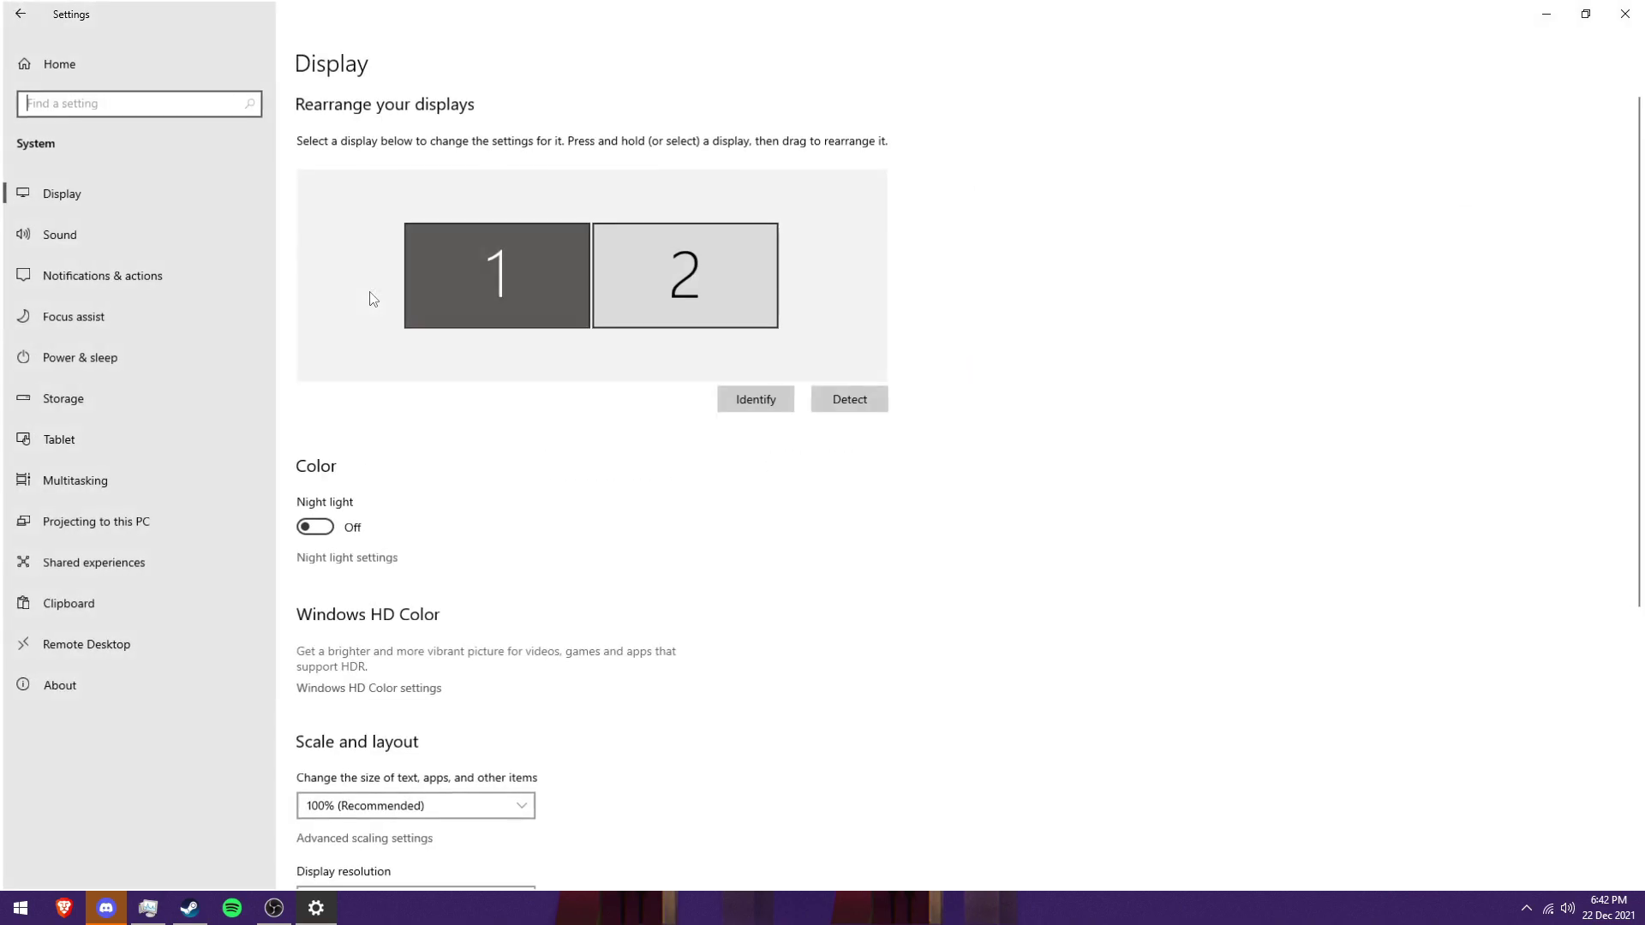
{"action": "left_click", "coordinate": [225, 399]}
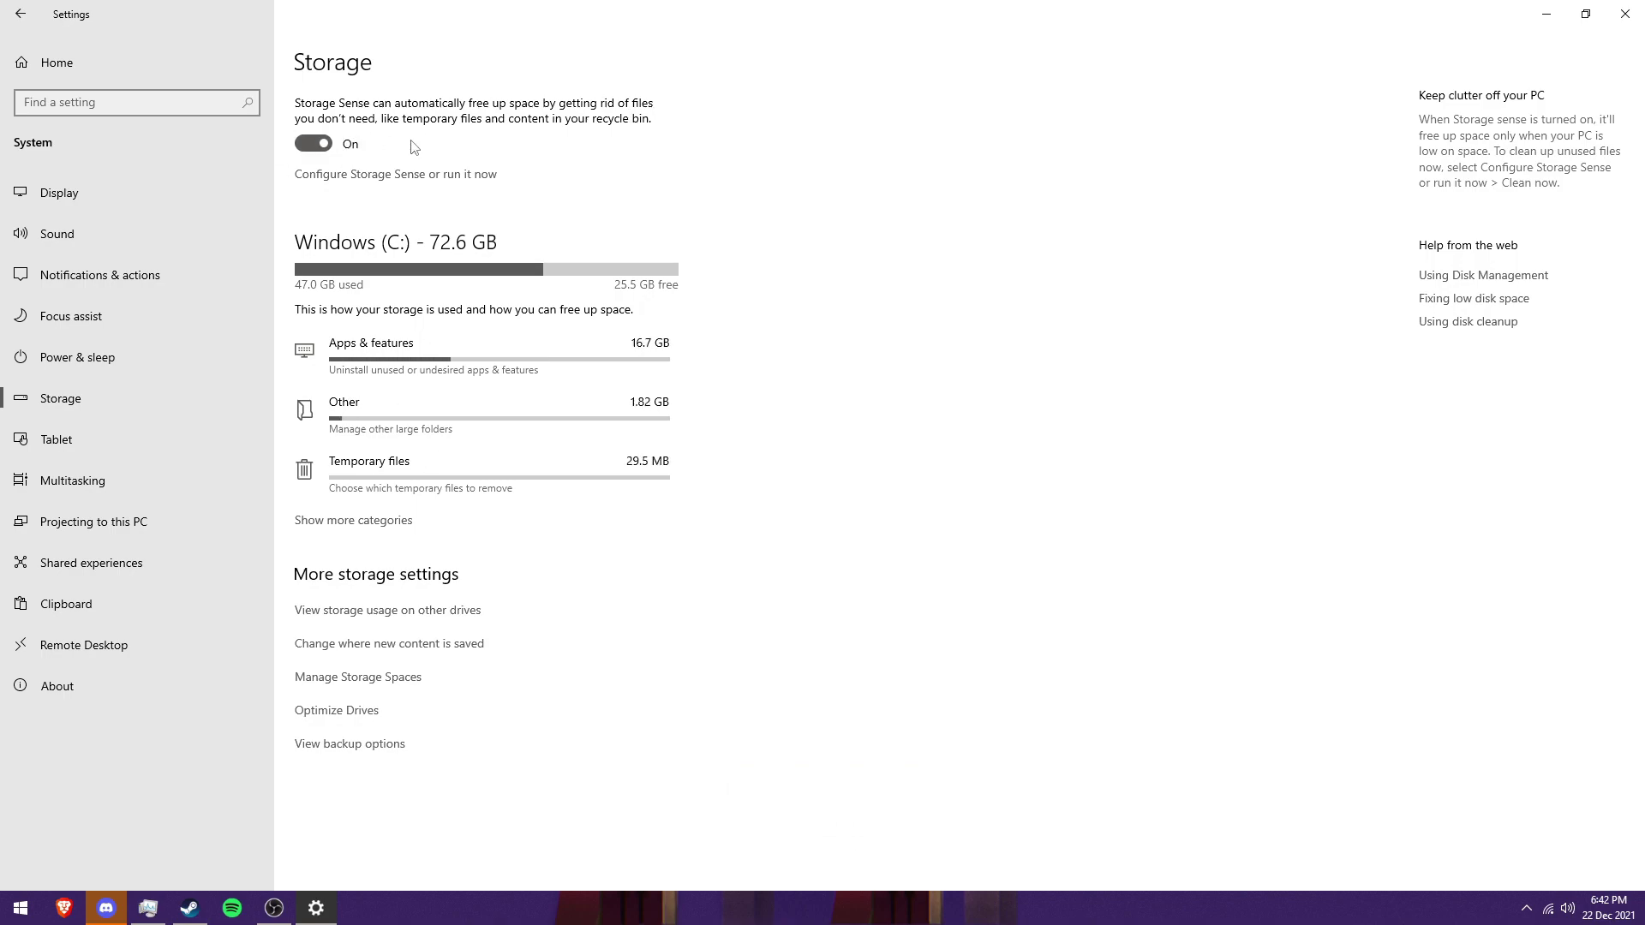
{"action": "left_click", "coordinate": [415, 482]}
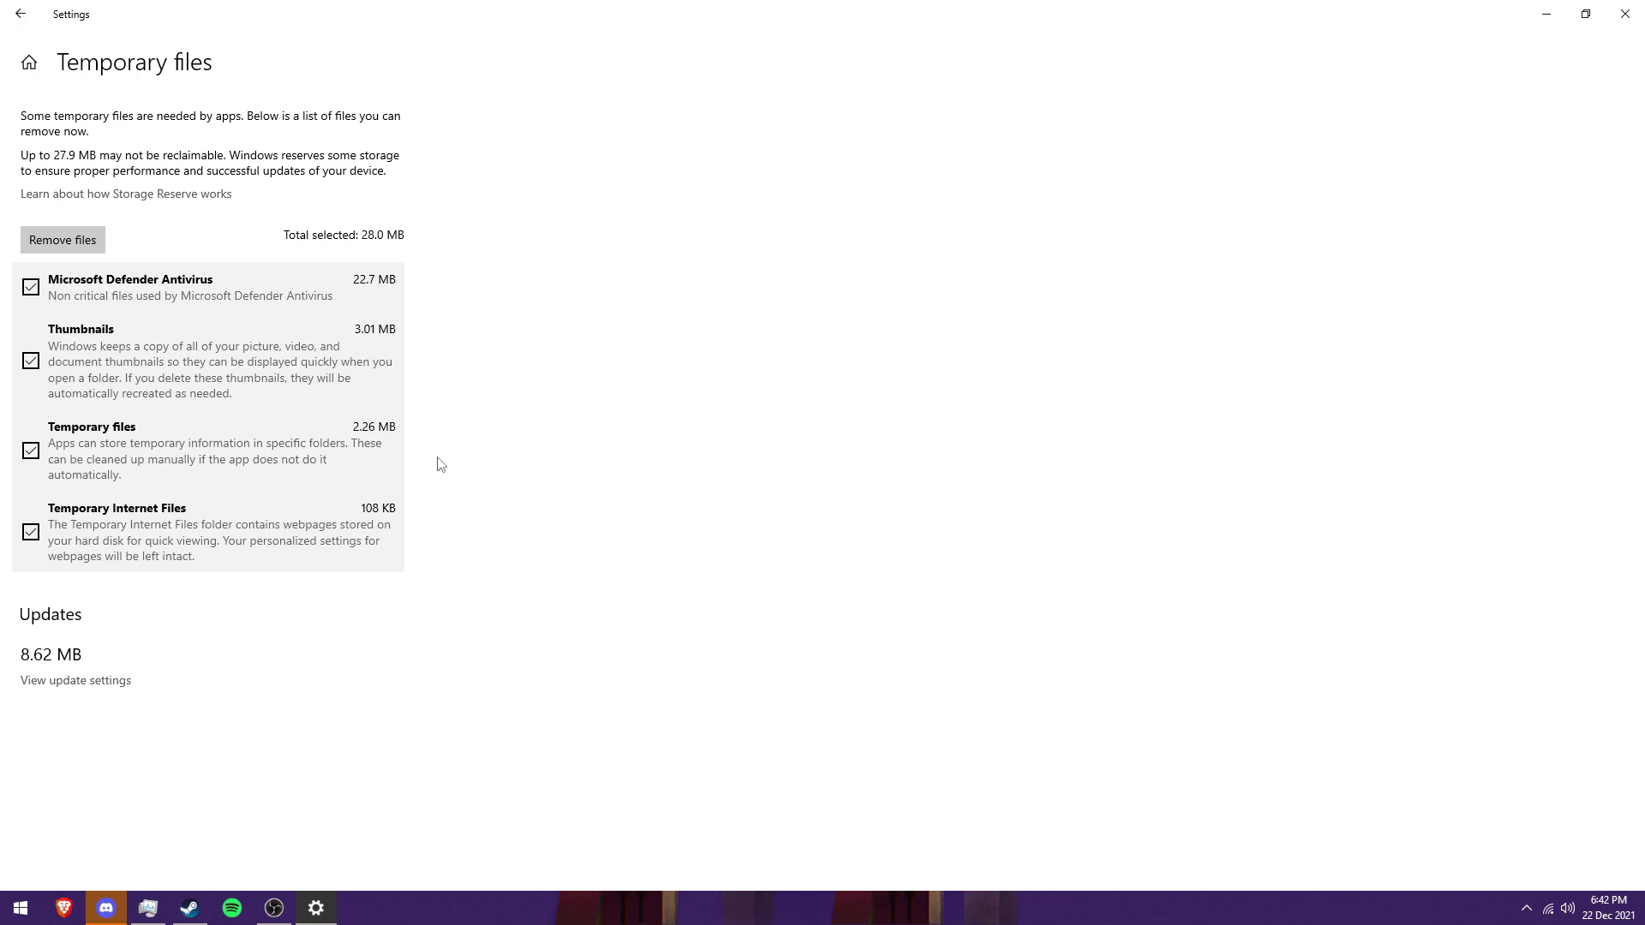
{"action": "left_click", "coordinate": [84, 242]}
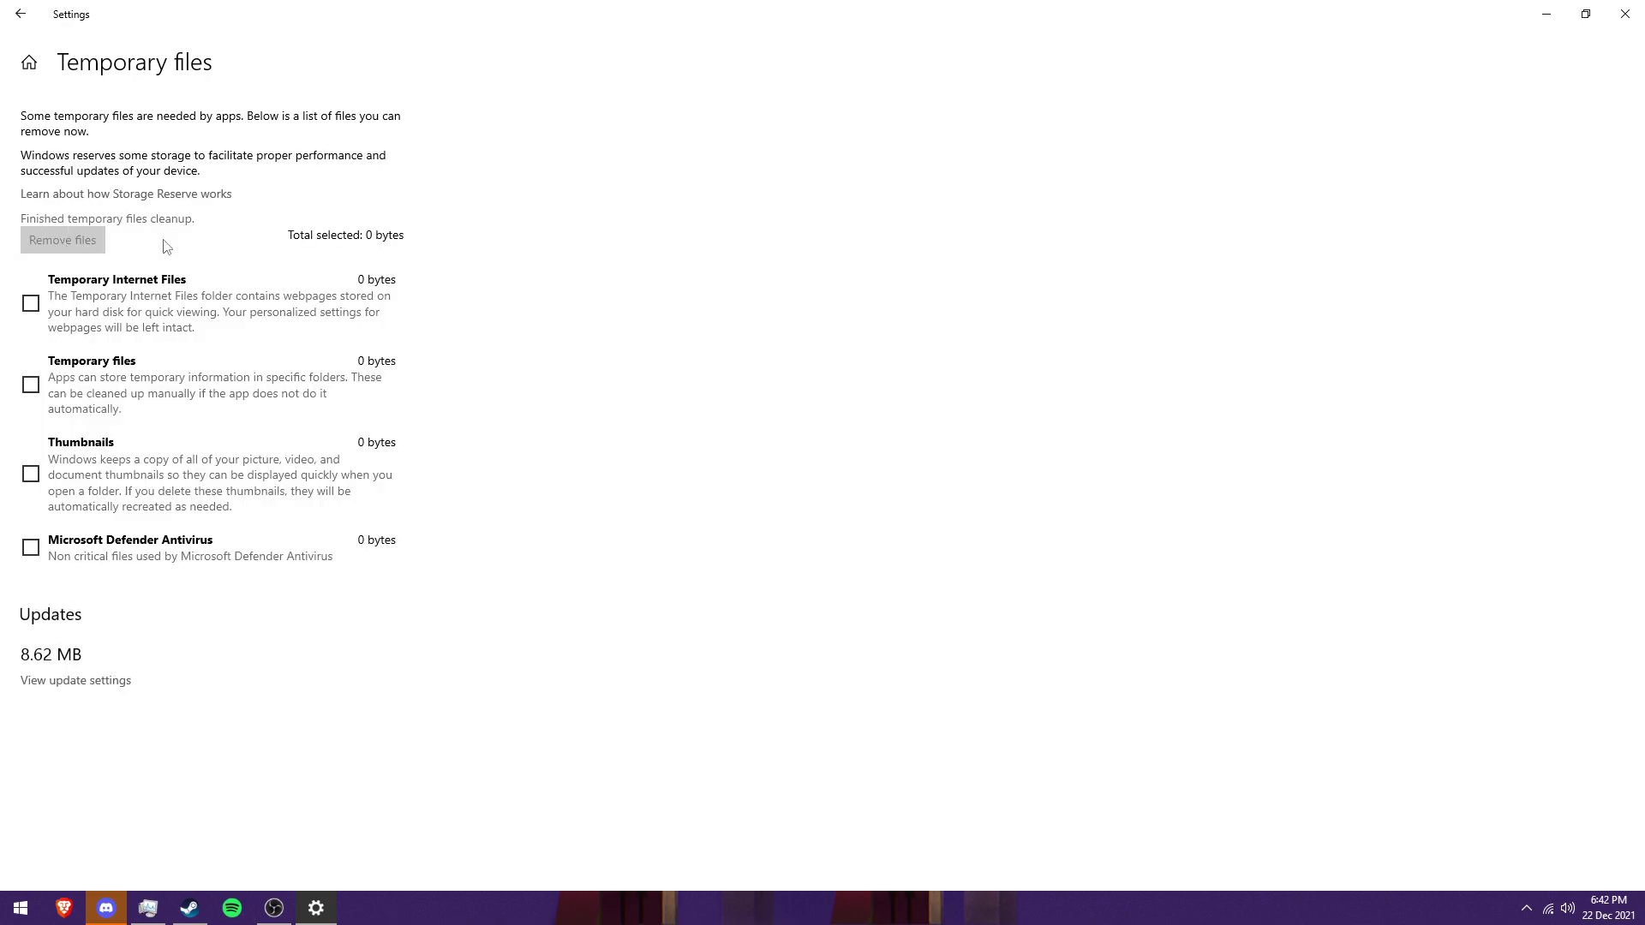
Close Settings, run temp to open the Windows Temp folder, delete everything in it, and close the folder
{"action": "left_click", "coordinate": [1625, 14]}
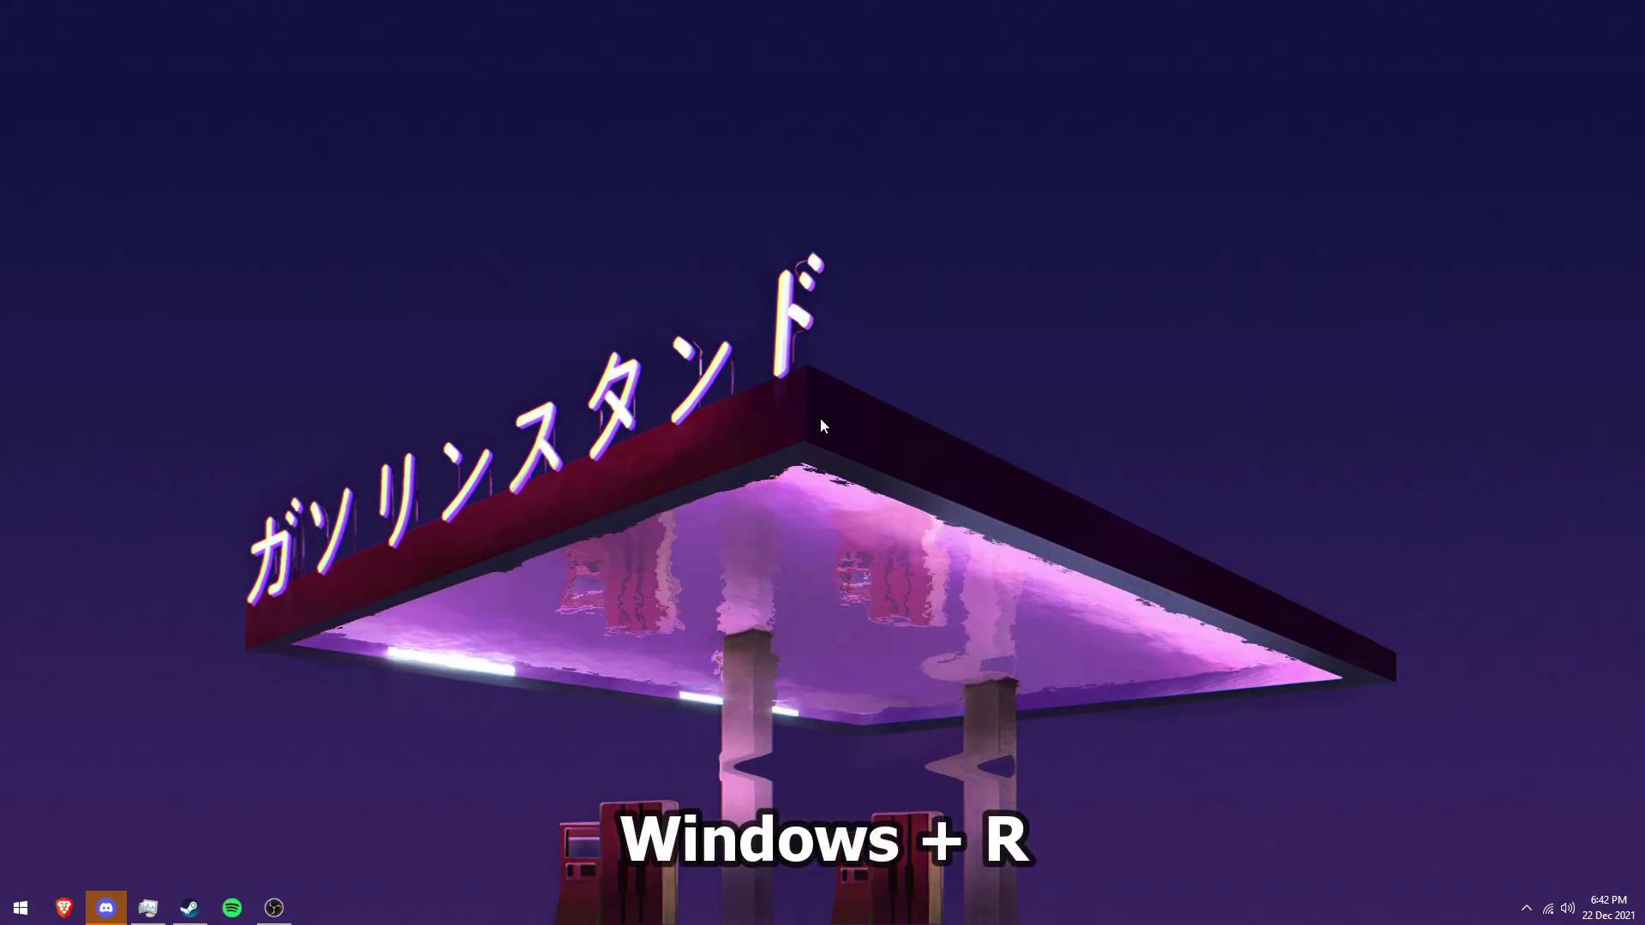
{"action": "key", "text": "super+r"}
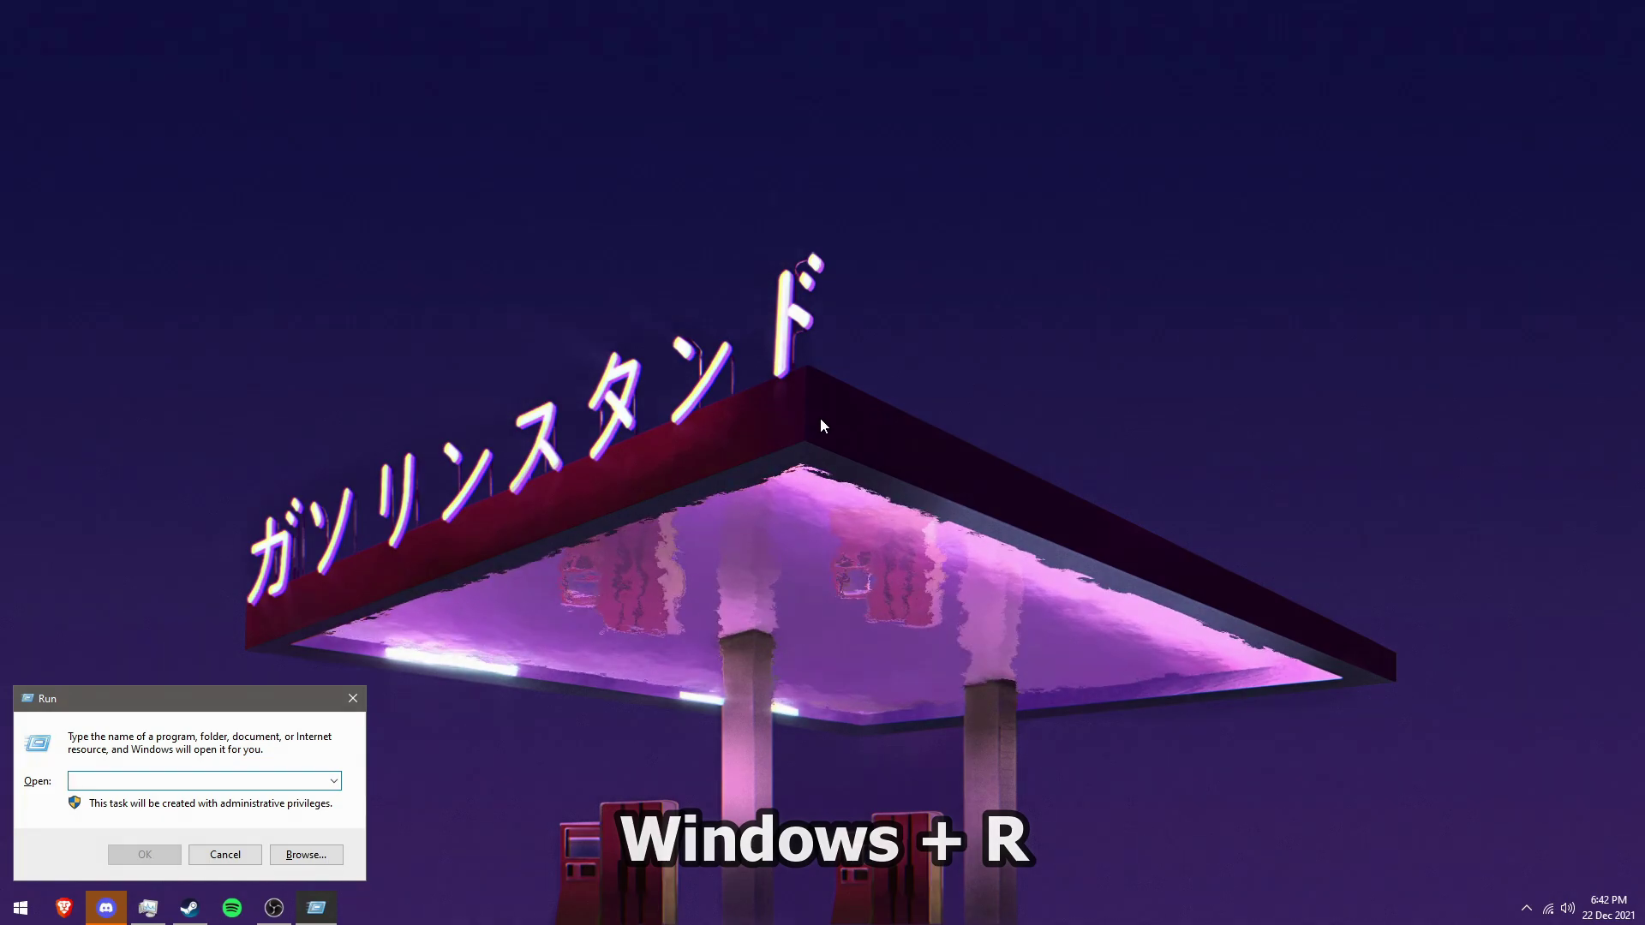
{"action": "type", "text": "temp"}
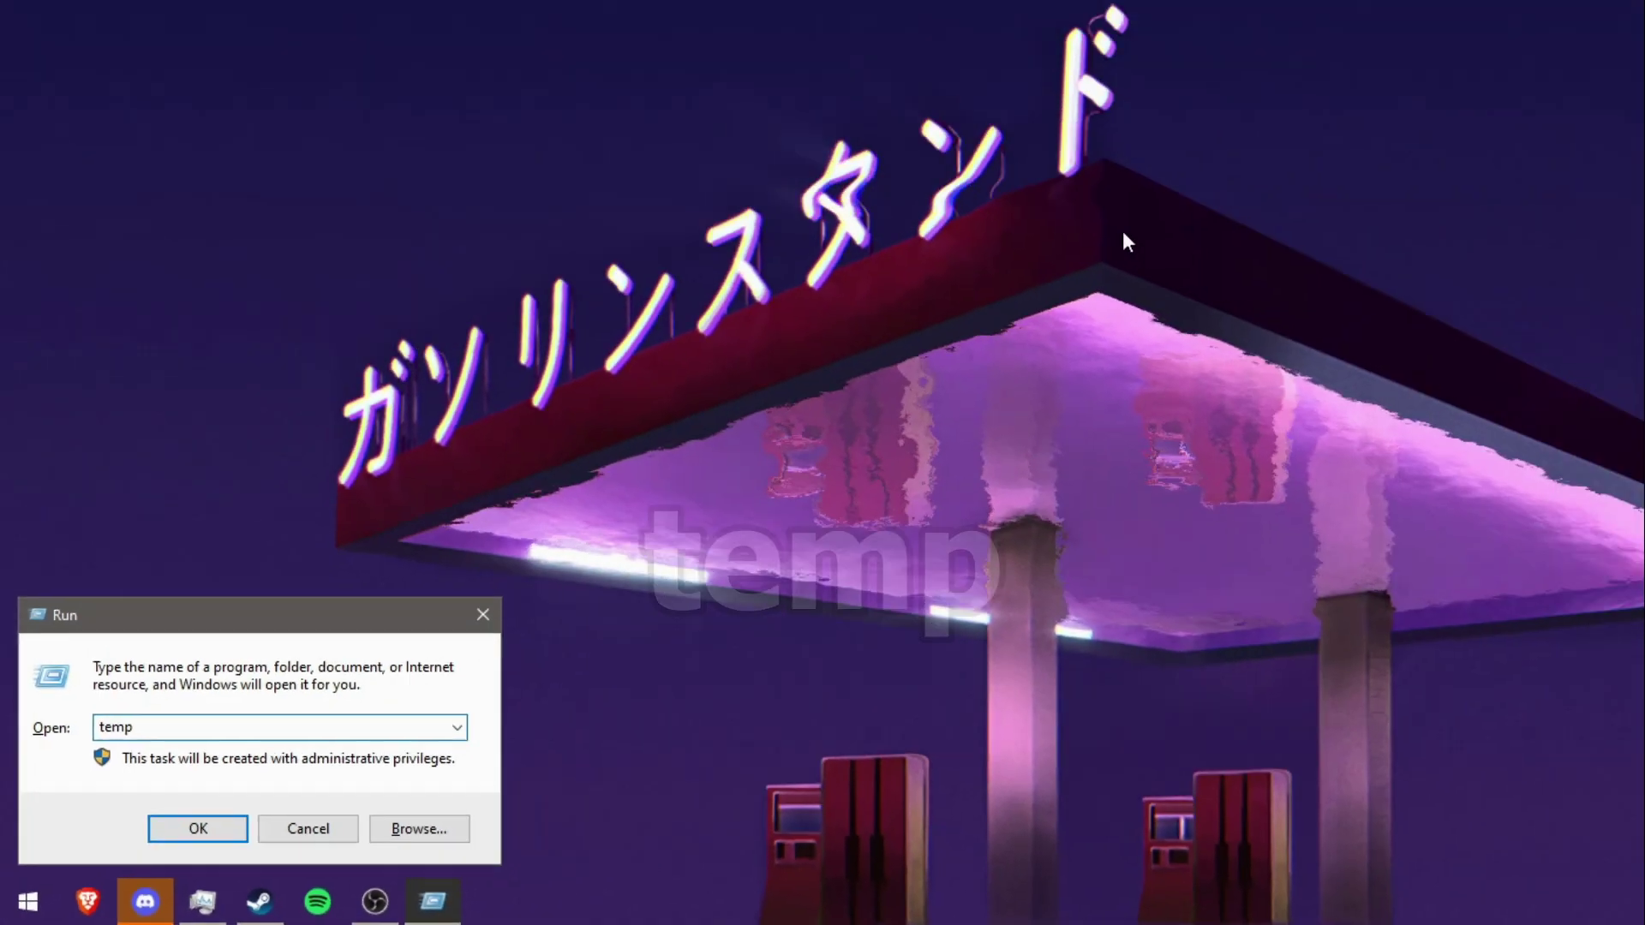
{"action": "key", "text": "Return"}
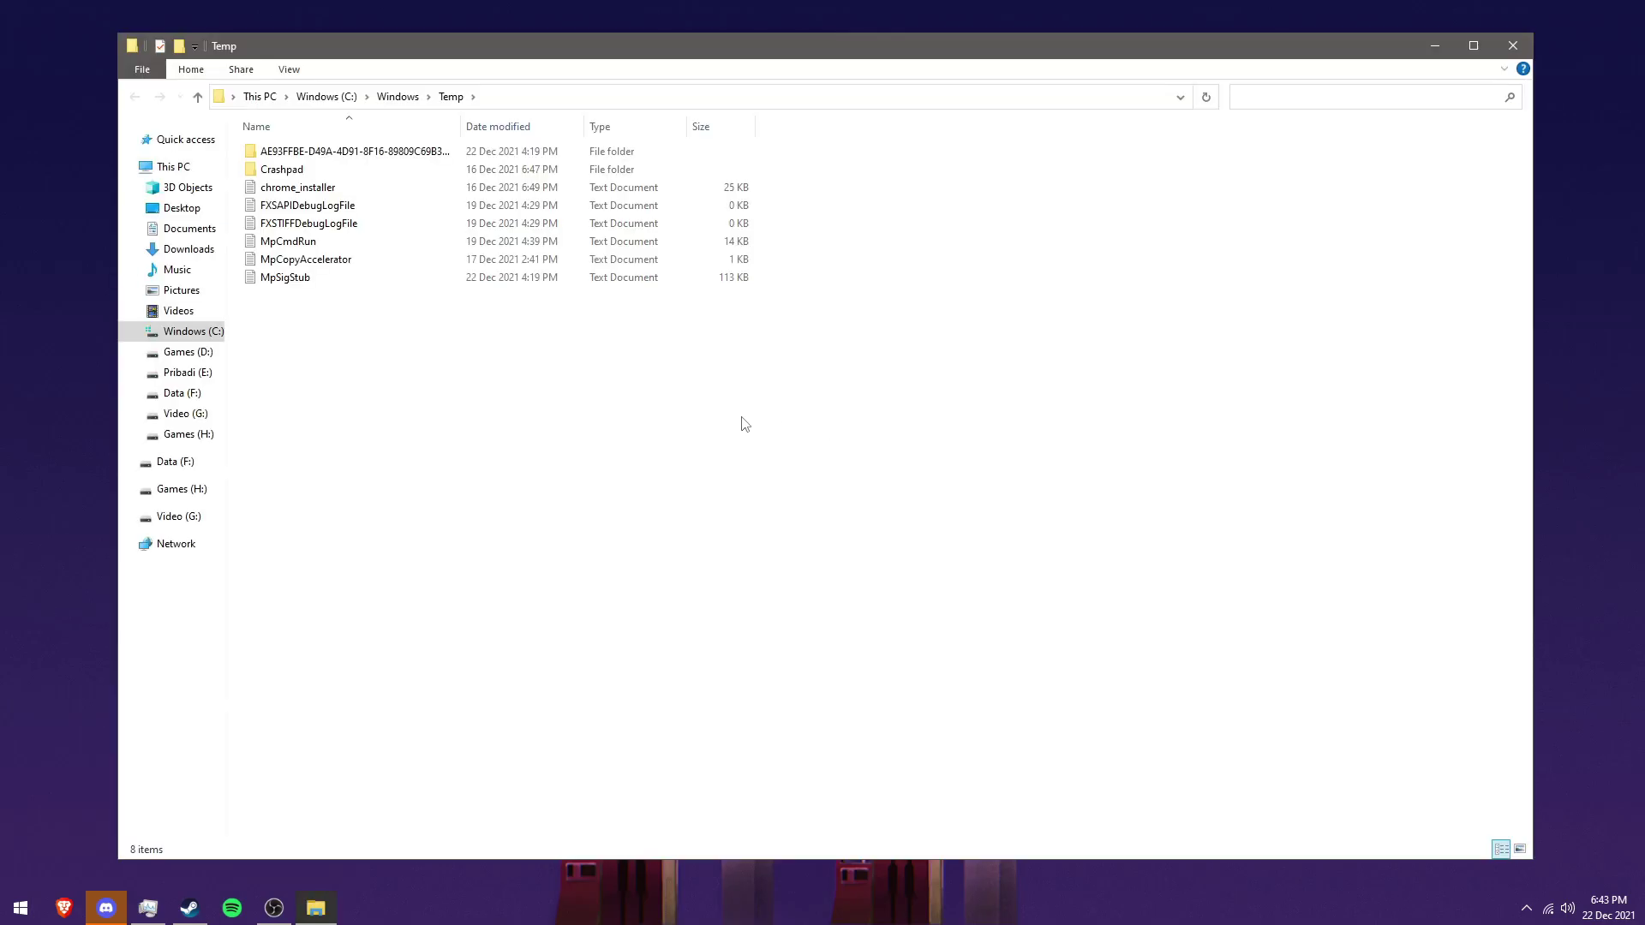
{"action": "key", "text": "ctrl+a"}
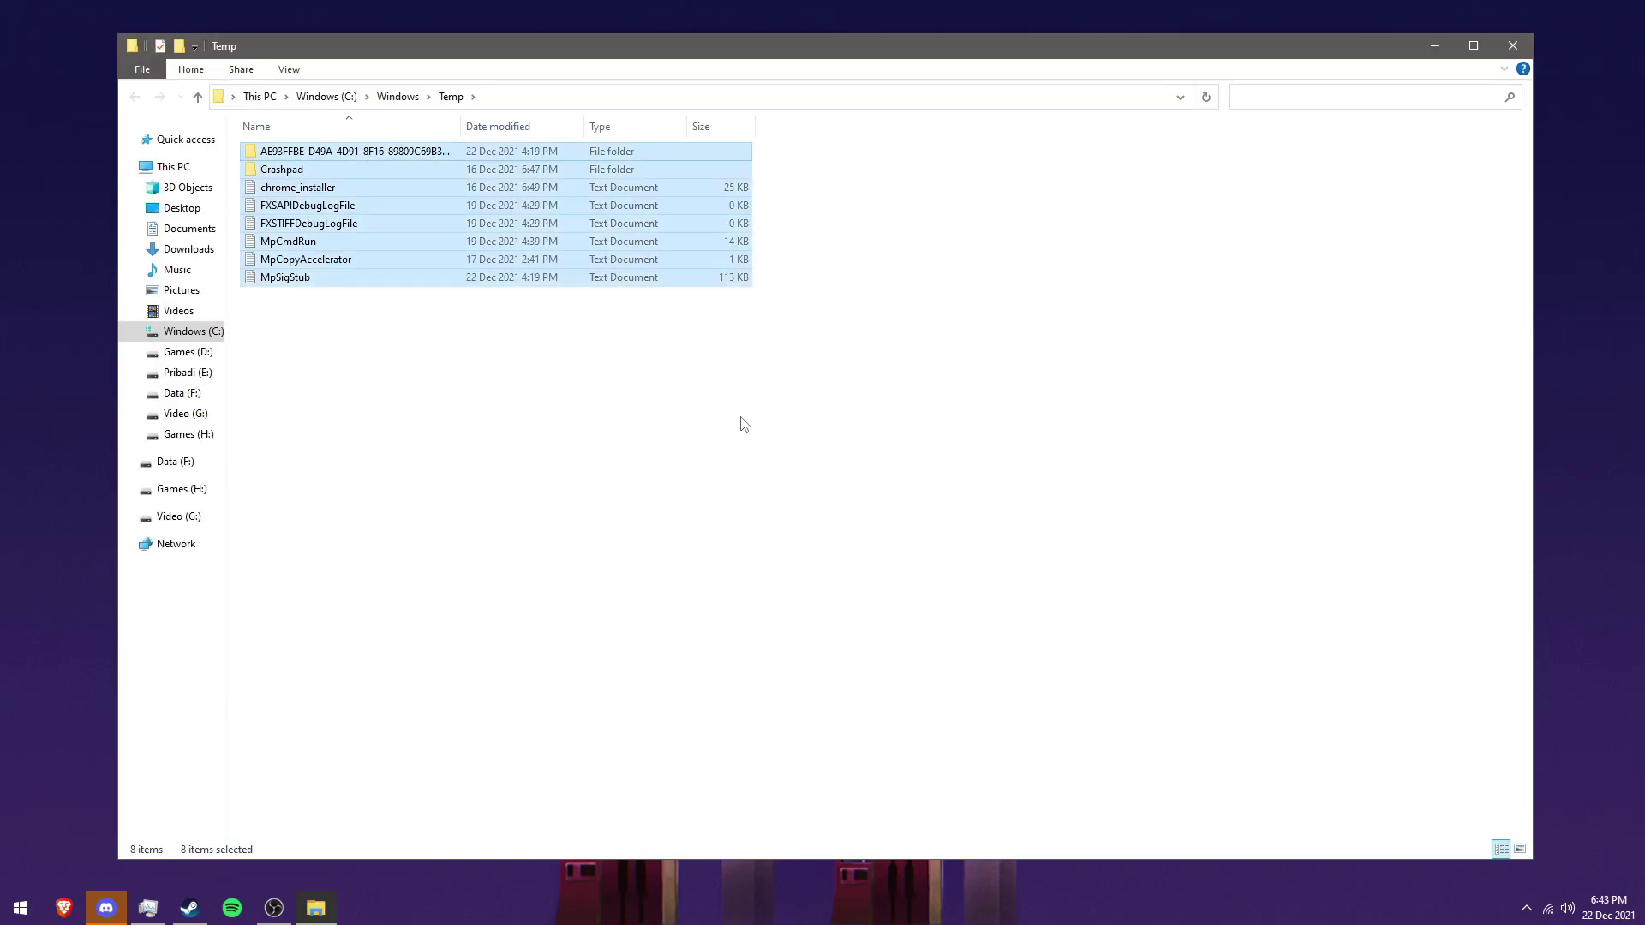
{"action": "key", "text": "Delete"}
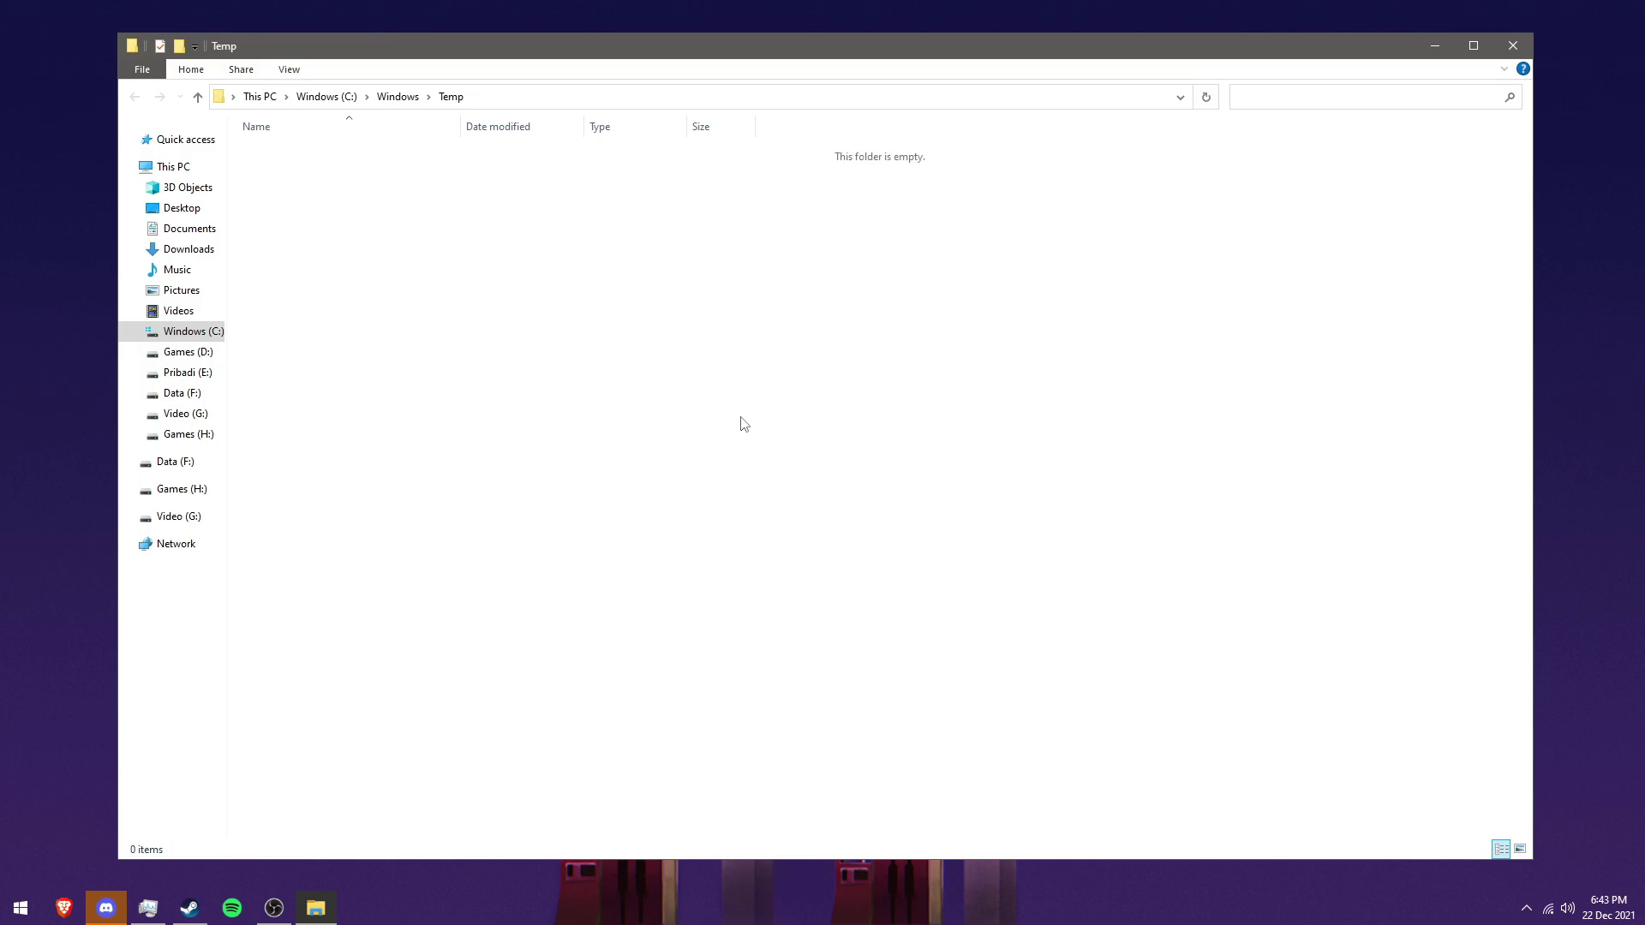
{"action": "left_click", "coordinate": [1514, 46]}
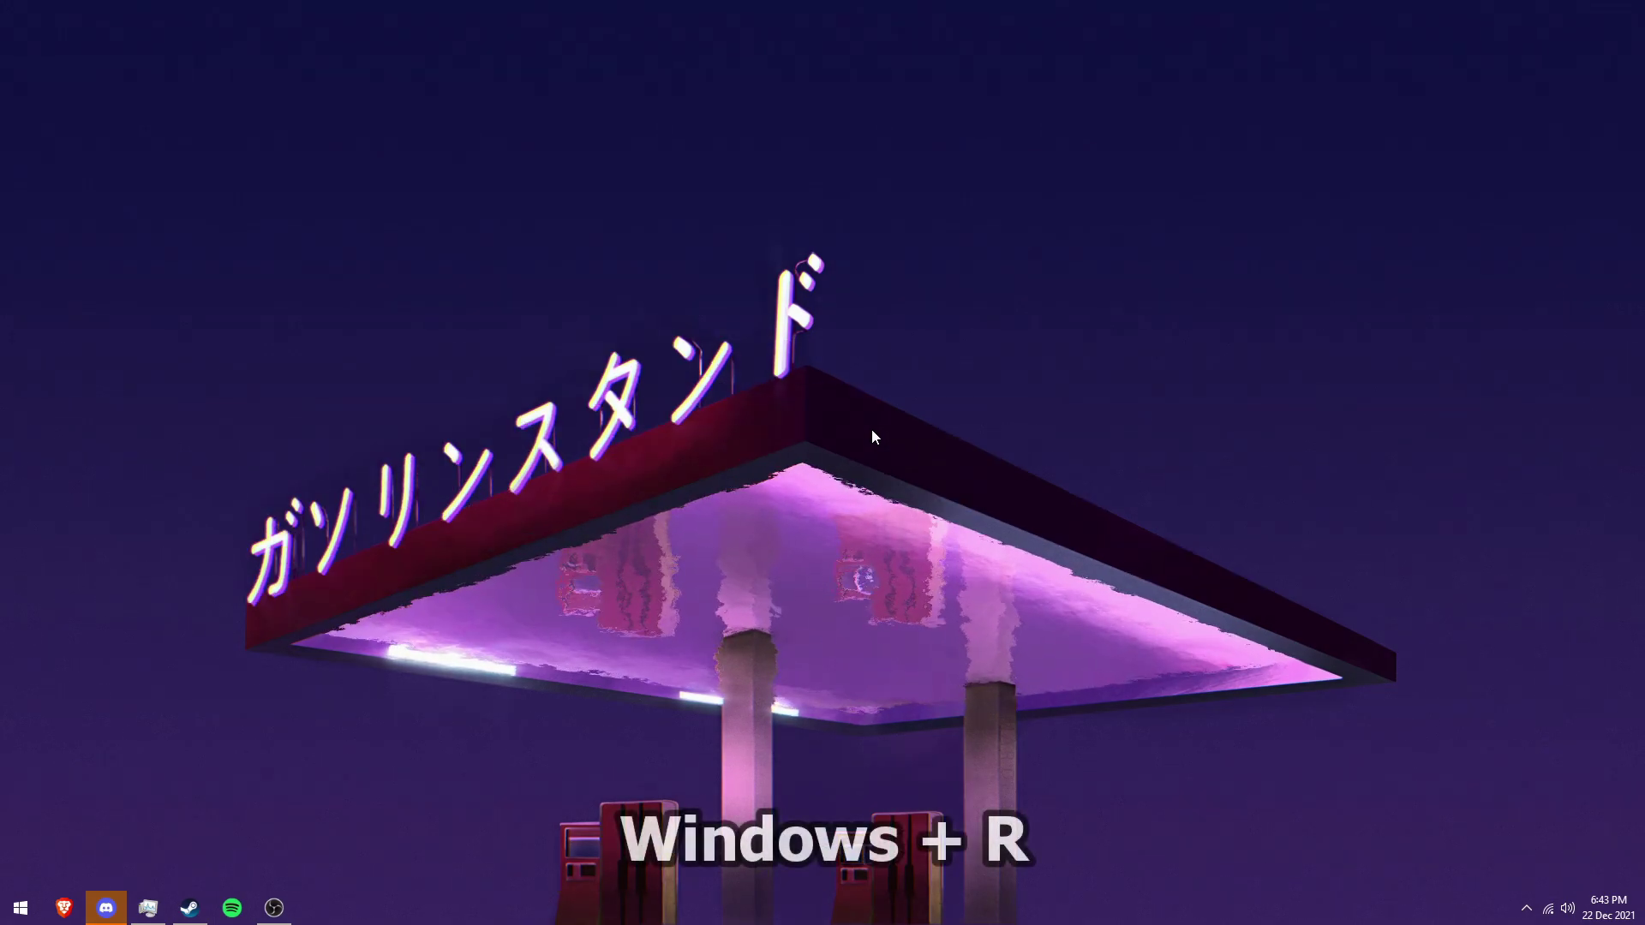
Run %temp% to open the local Temp folder, delete all its contents while skipping every item in use, and close the folder
{"action": "key", "text": "super+r"}
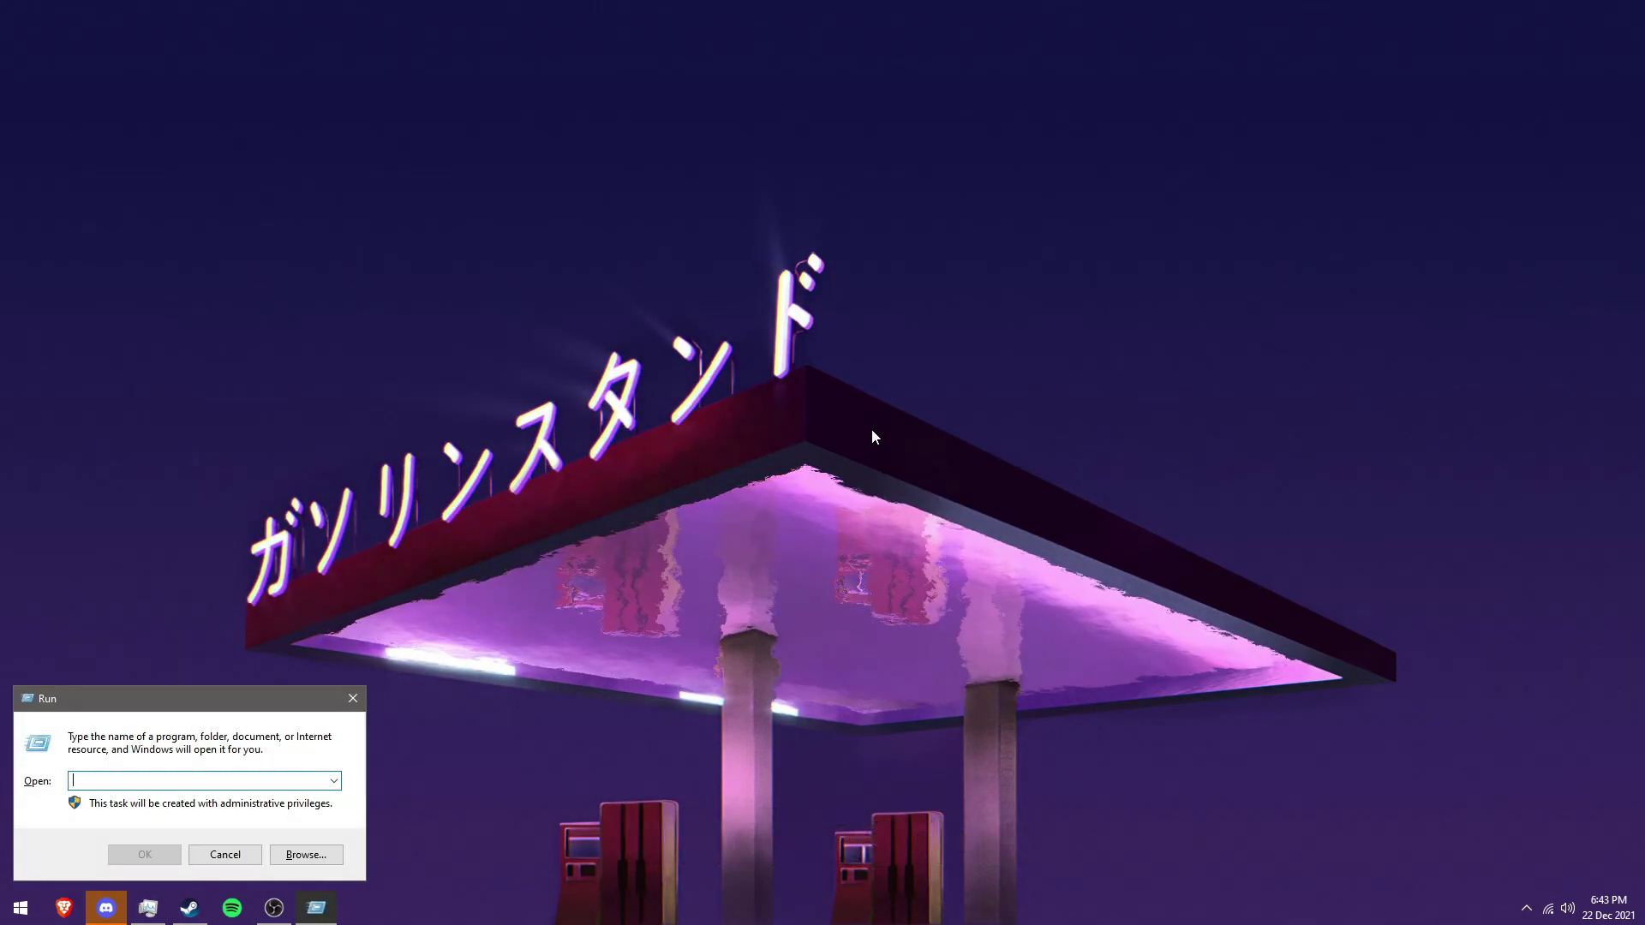
{"action": "type", "text": "%temp%"}
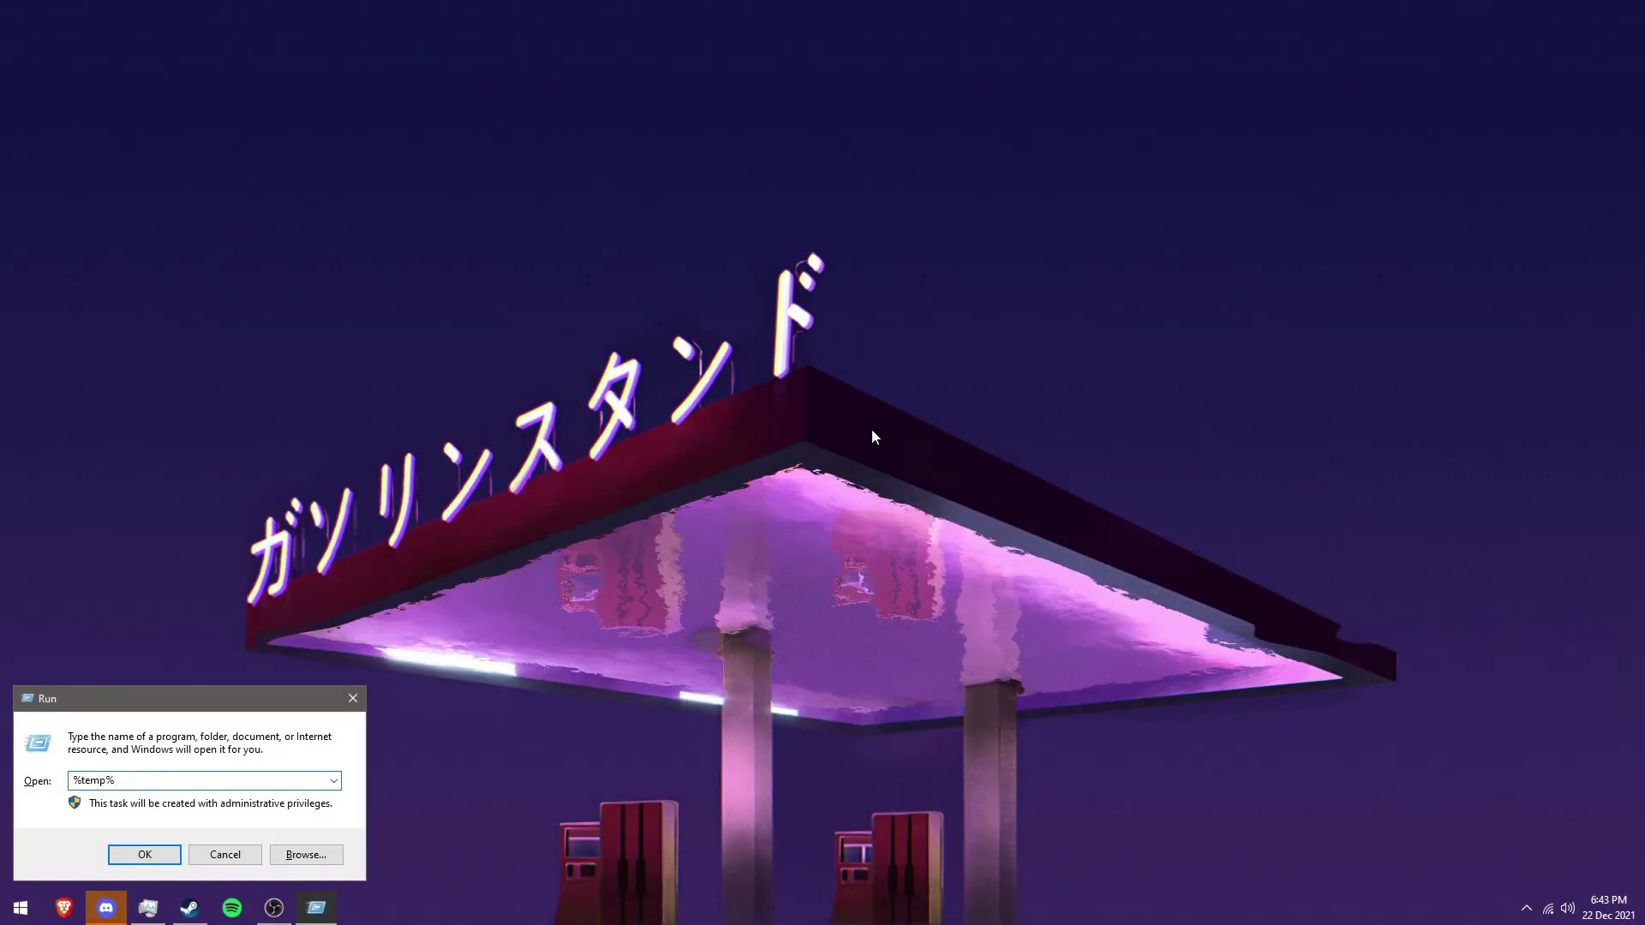
{"action": "key", "text": "Return"}
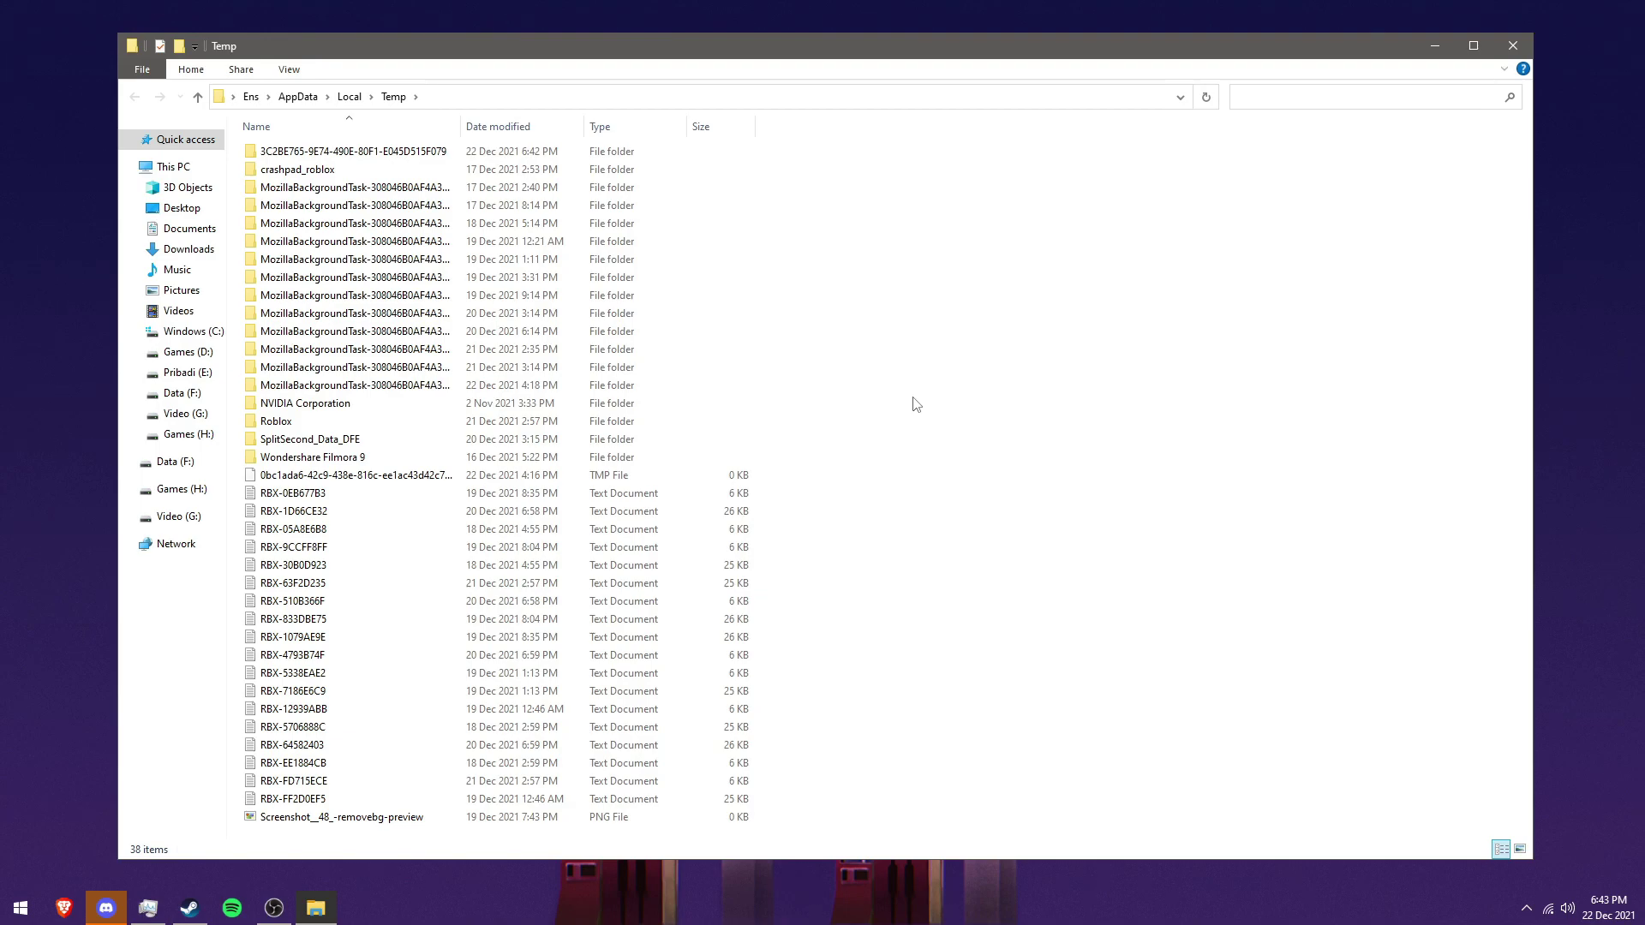
{"action": "key", "text": "ctrl+a"}
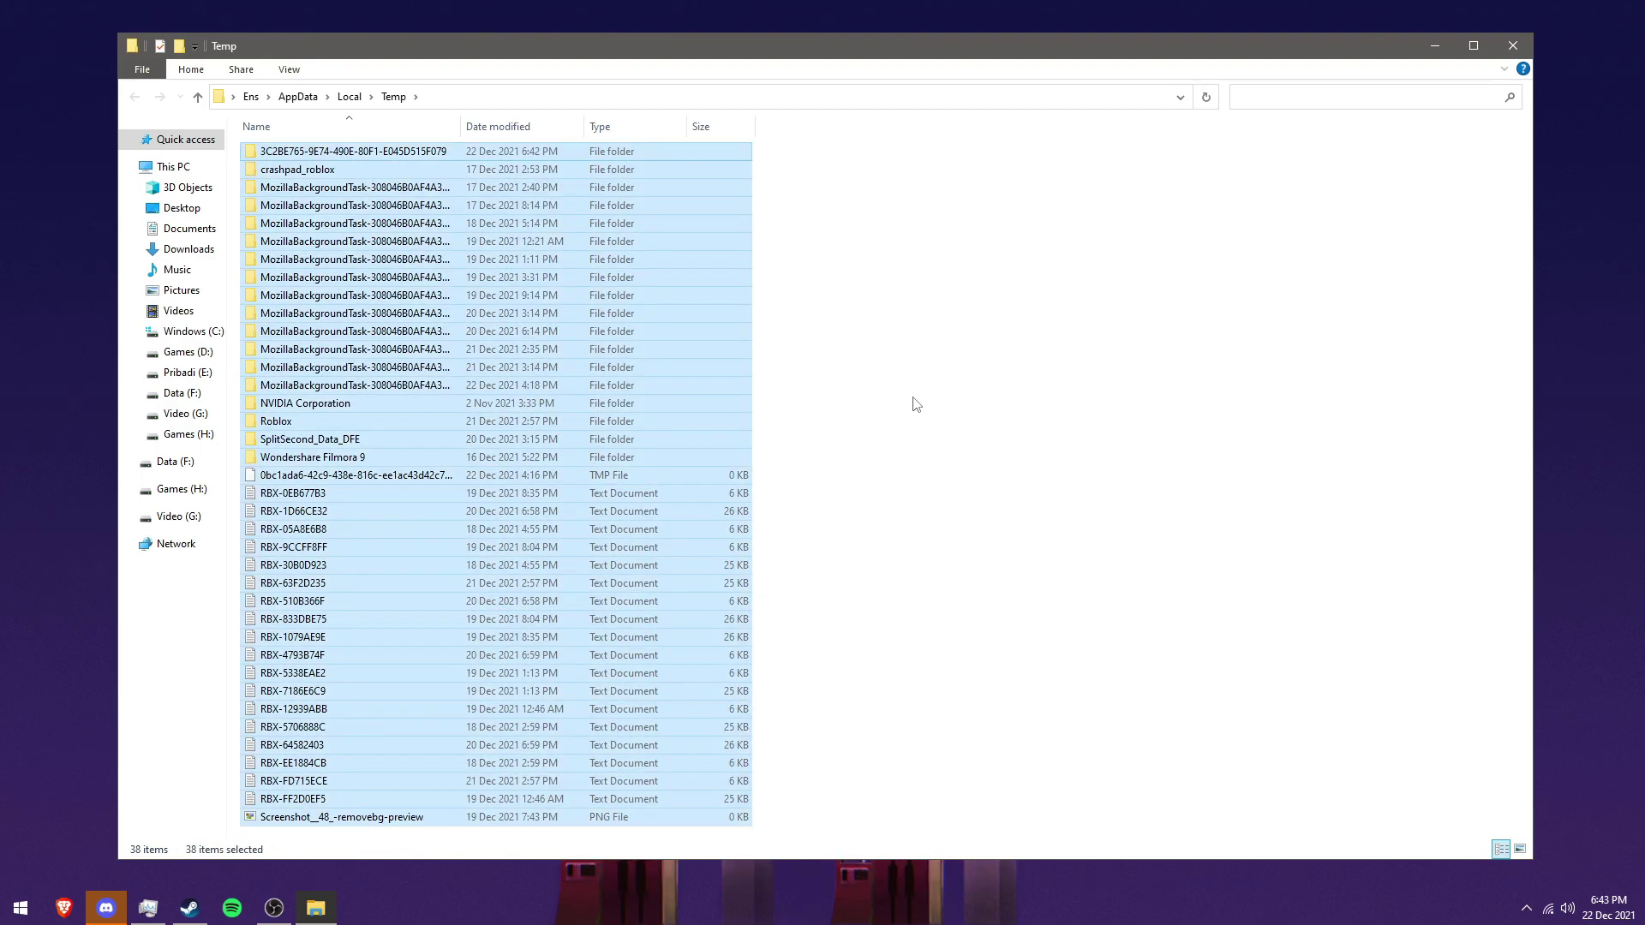
{"action": "key", "text": "Delete"}
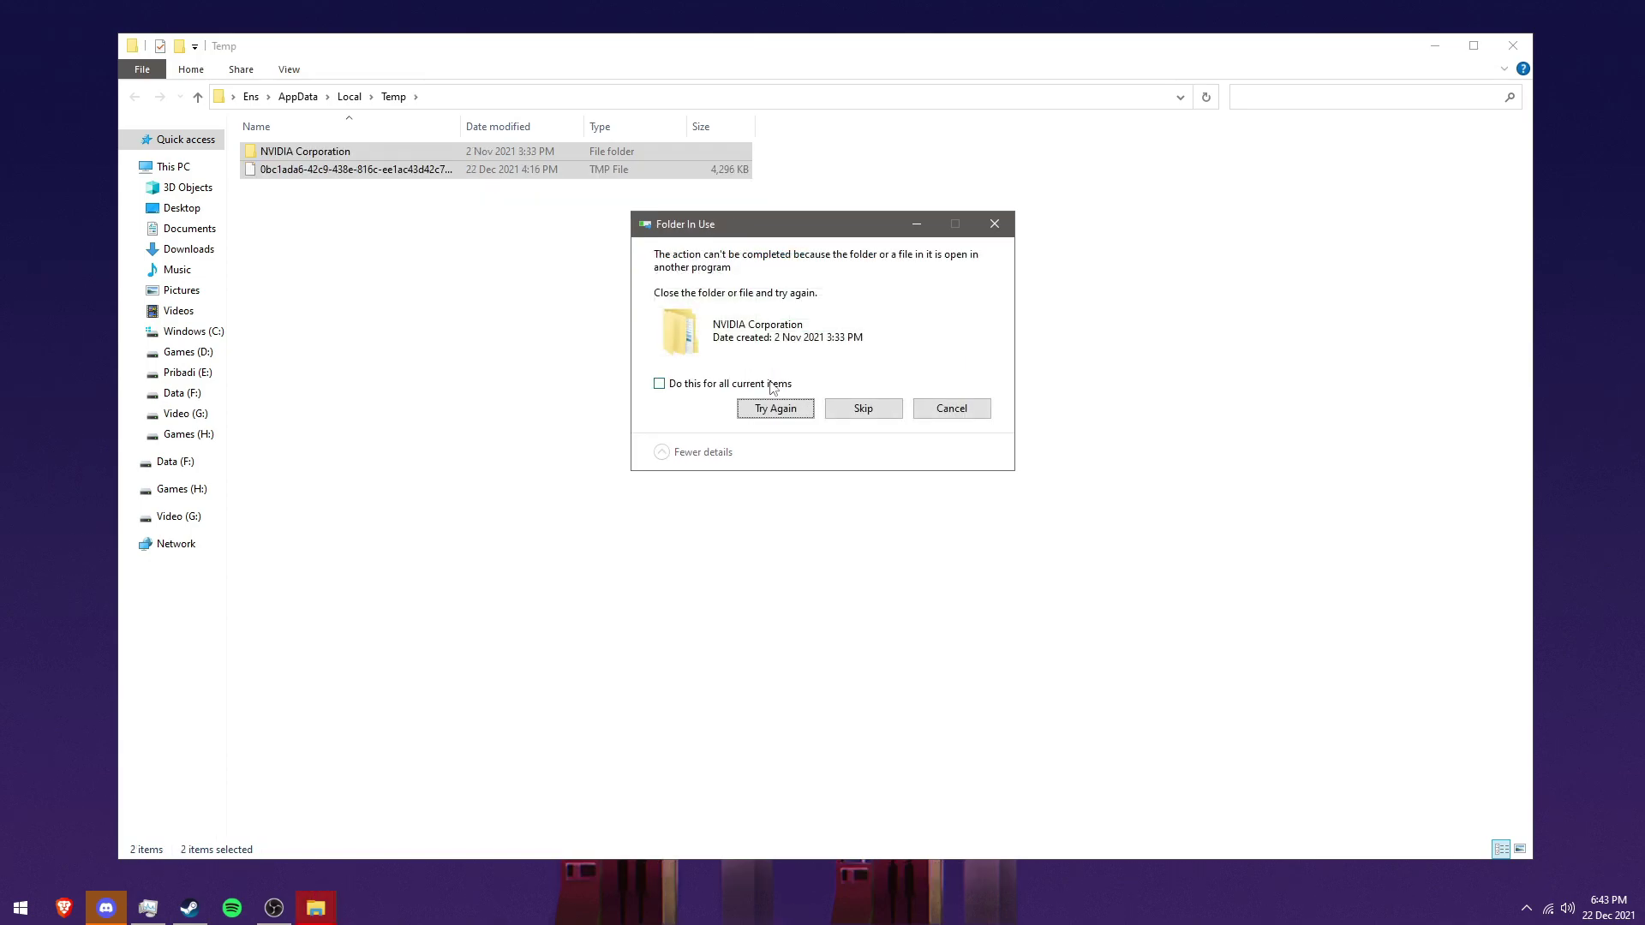
{"action": "left_click", "coordinate": [771, 386]}
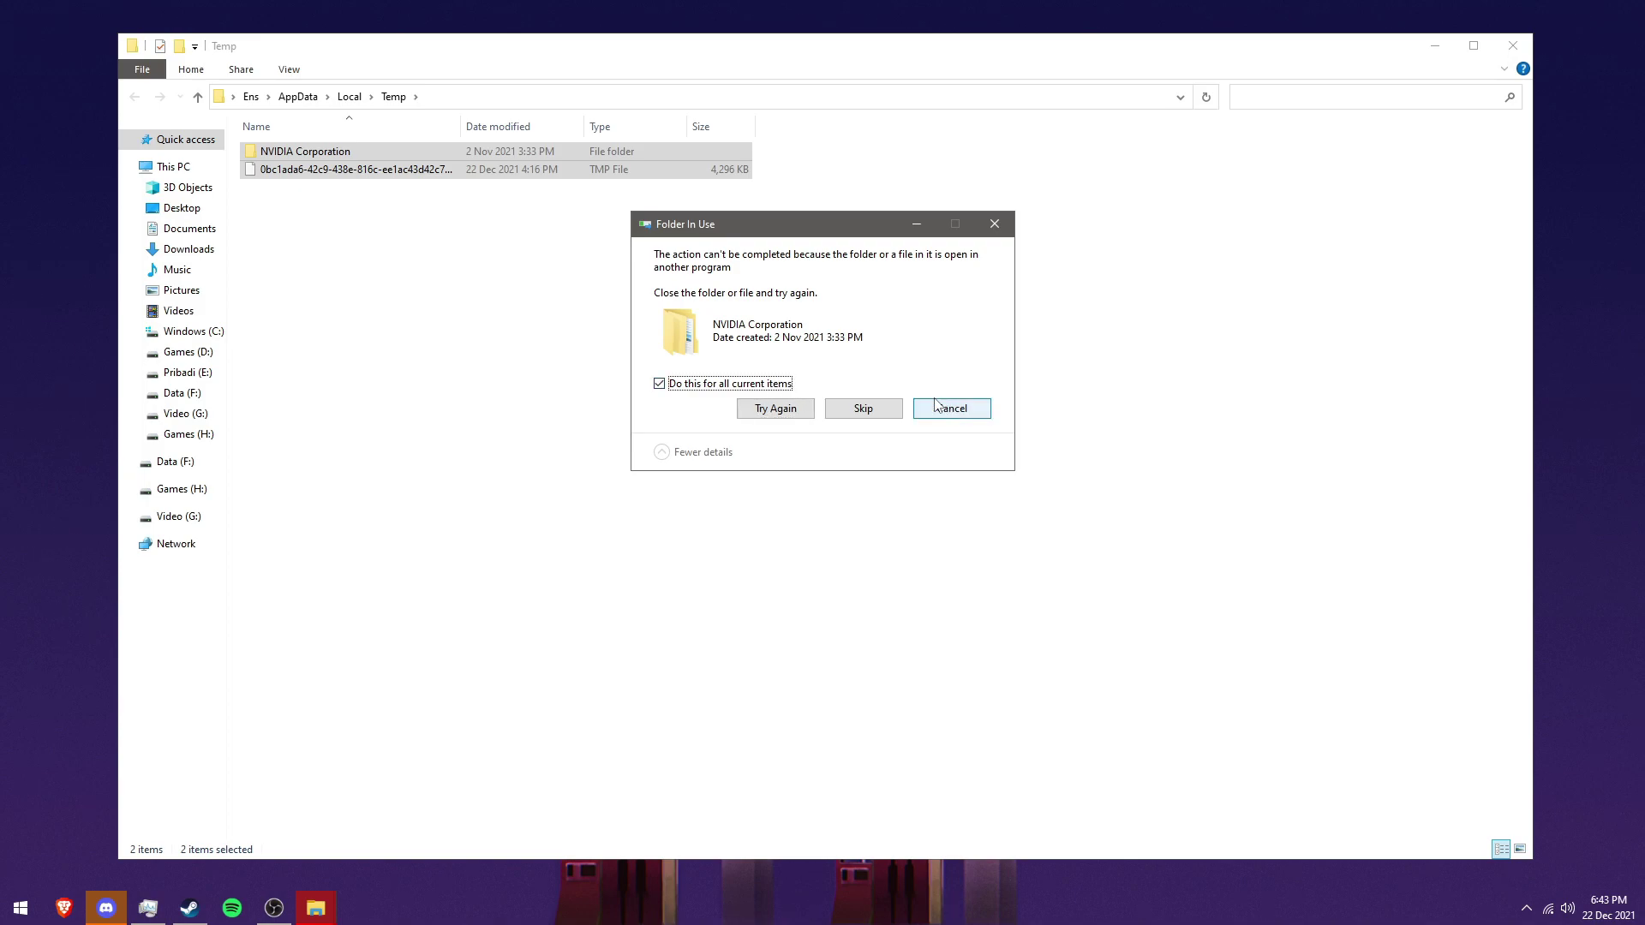
{"action": "left_click", "coordinate": [895, 409]}
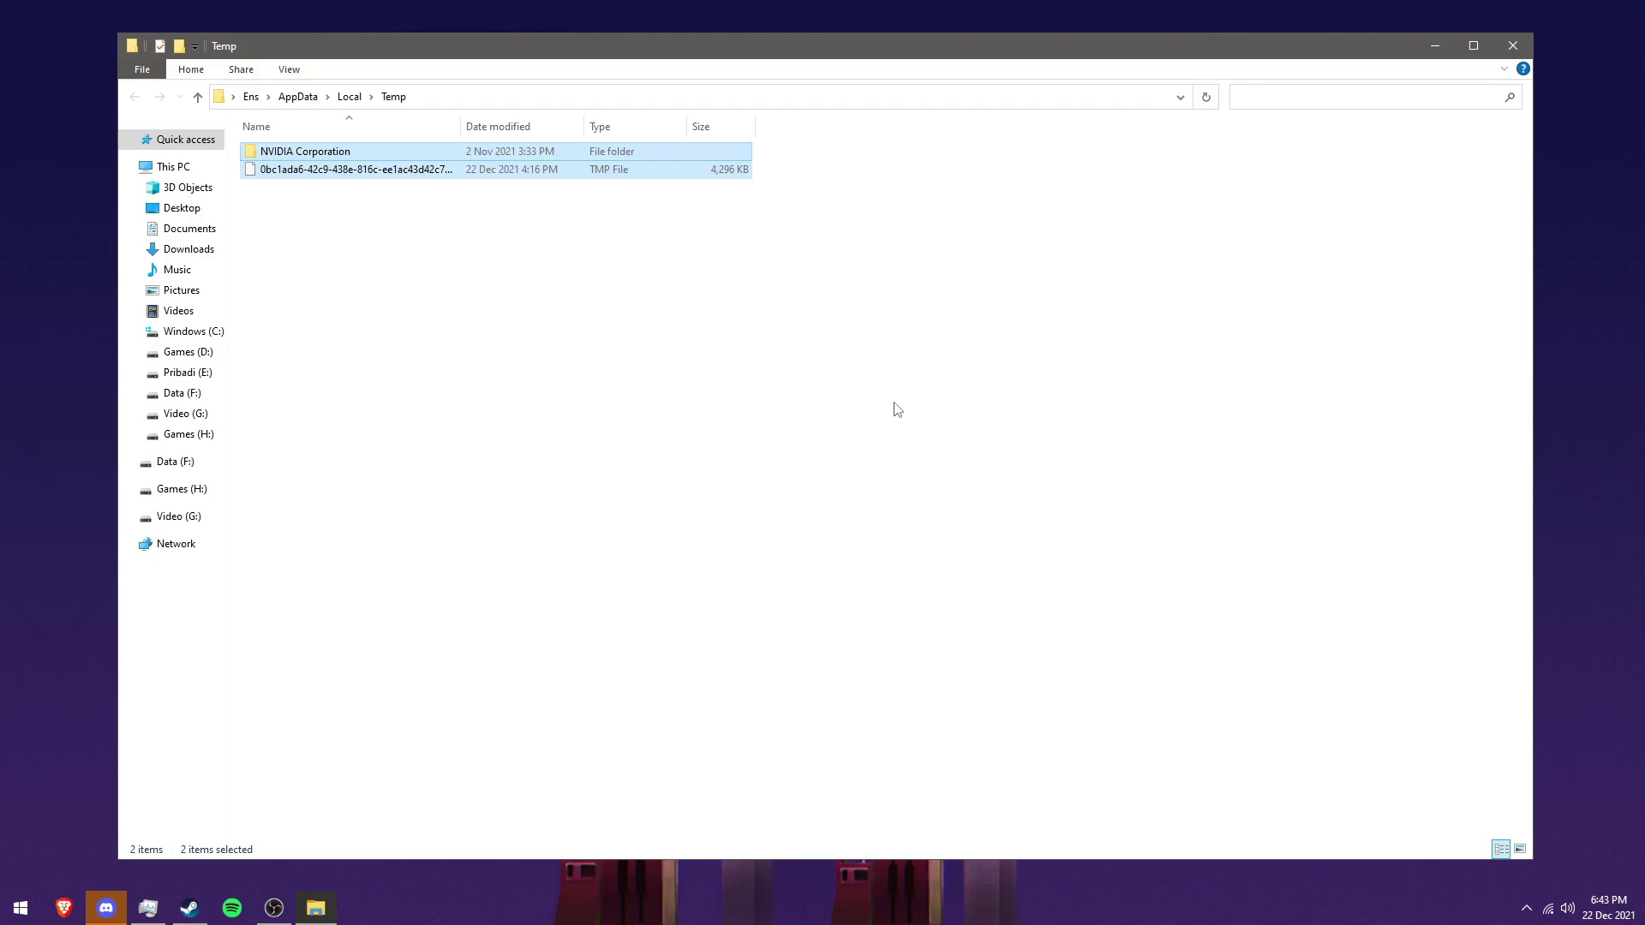
{"action": "left_click", "coordinate": [1513, 45]}
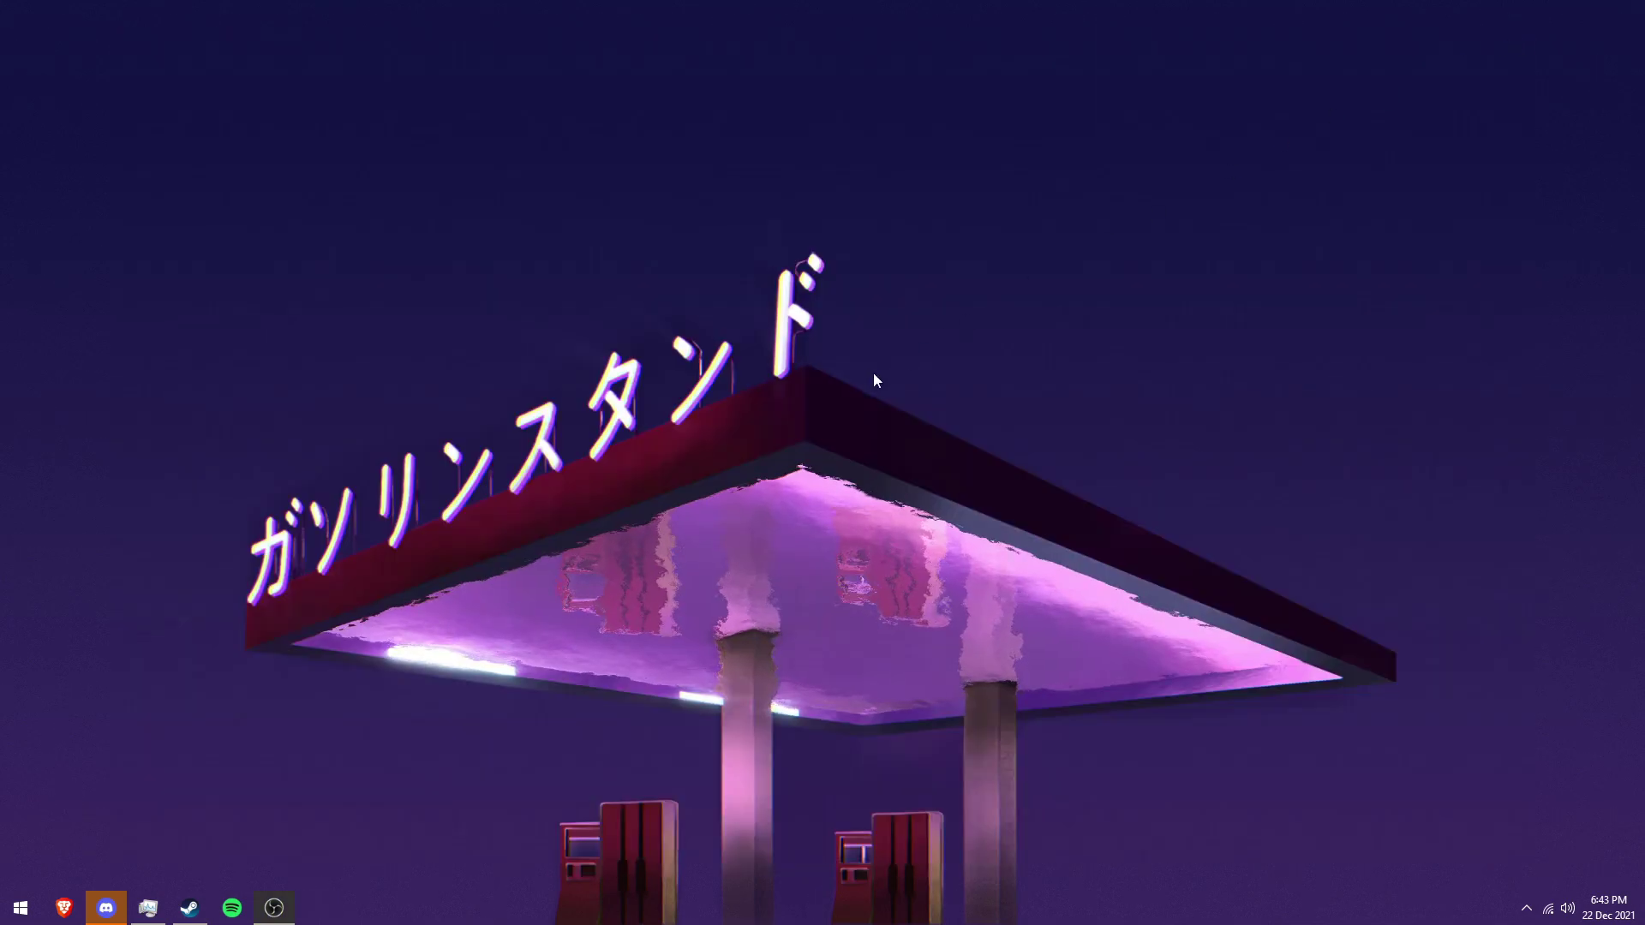
Run prefetch to open the Windows Prefetch folder and delete all its files, skipping any that are in use
{"action": "key", "text": "super+r"}
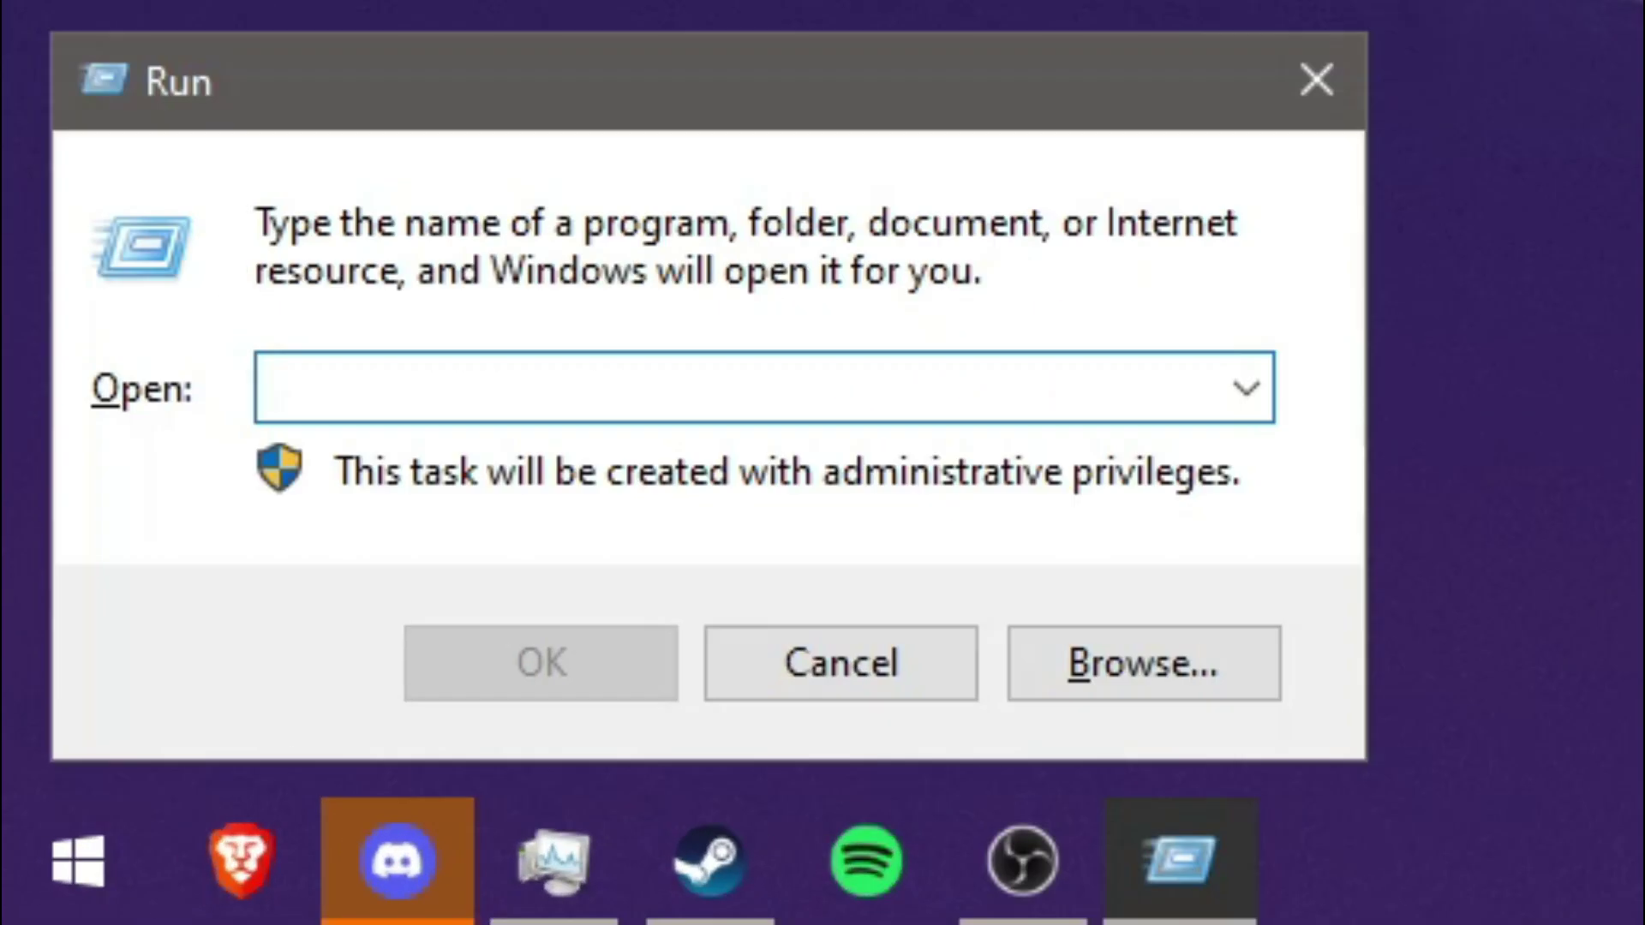
{"action": "type", "text": "prefet"}
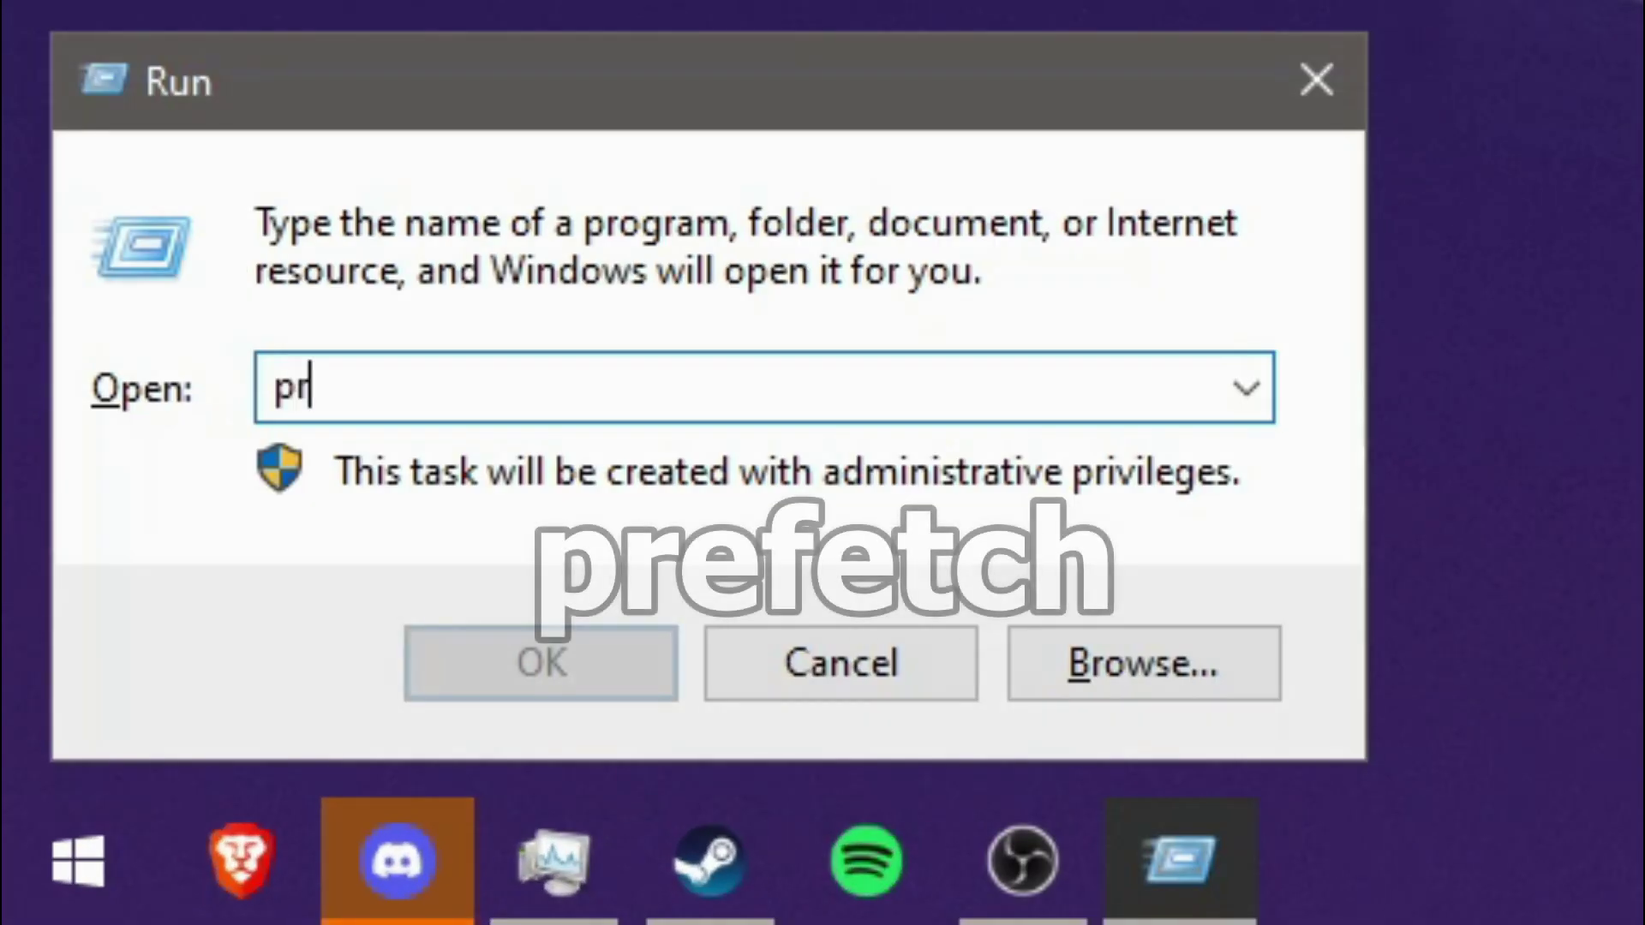
{"action": "type", "text": "ch"}
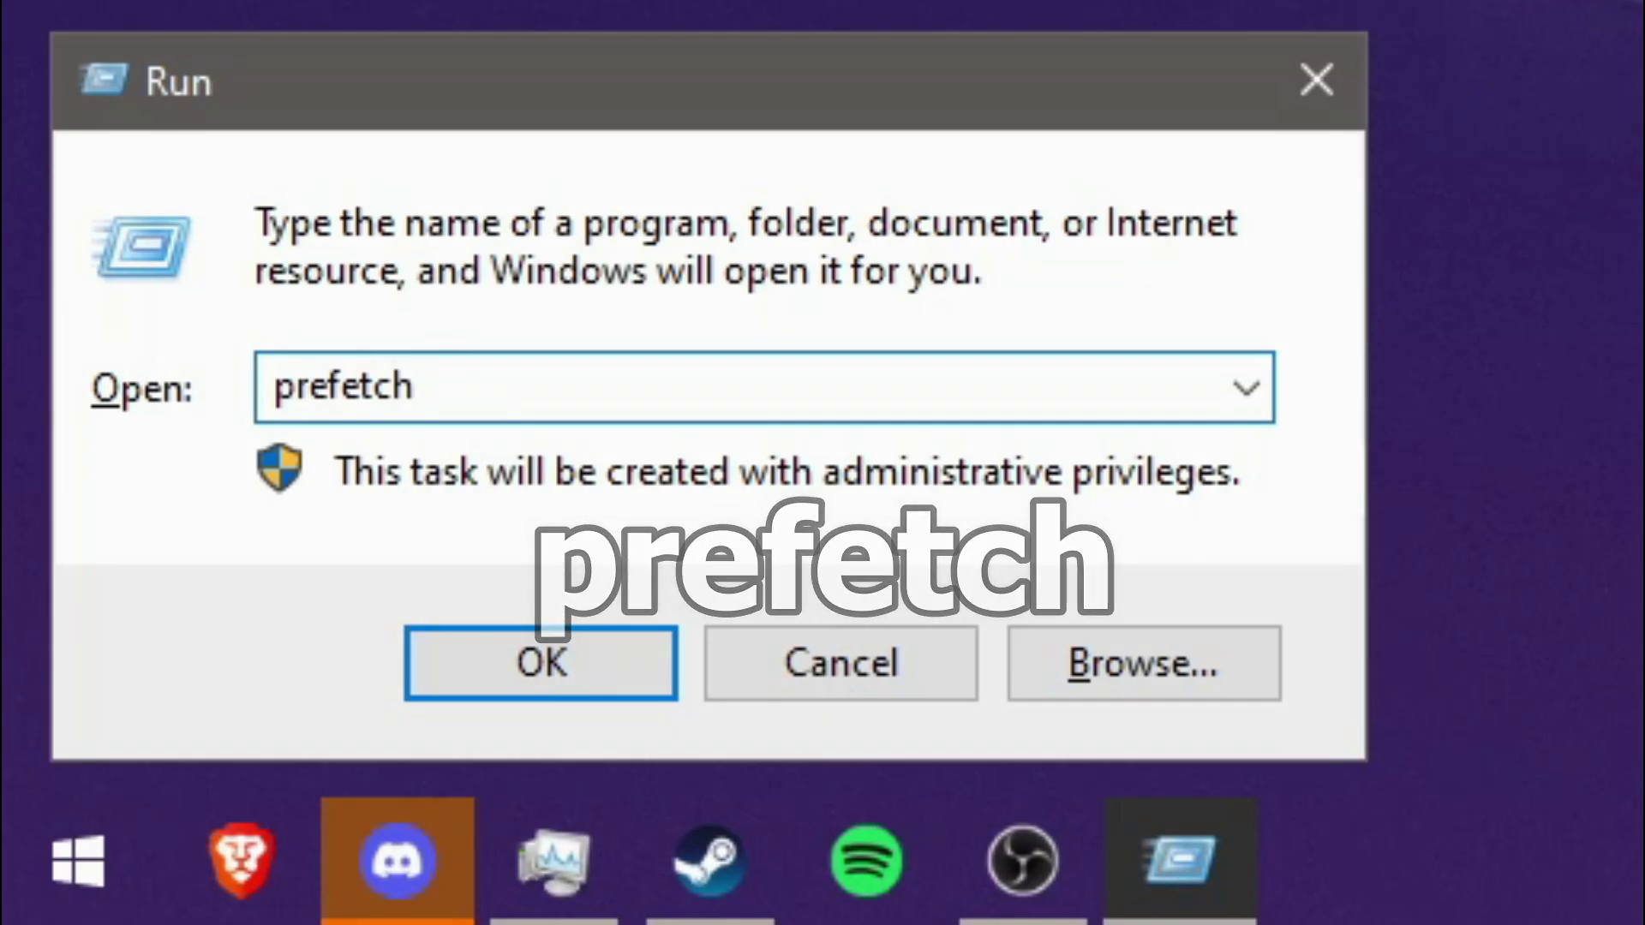
{"action": "key", "text": "Return"}
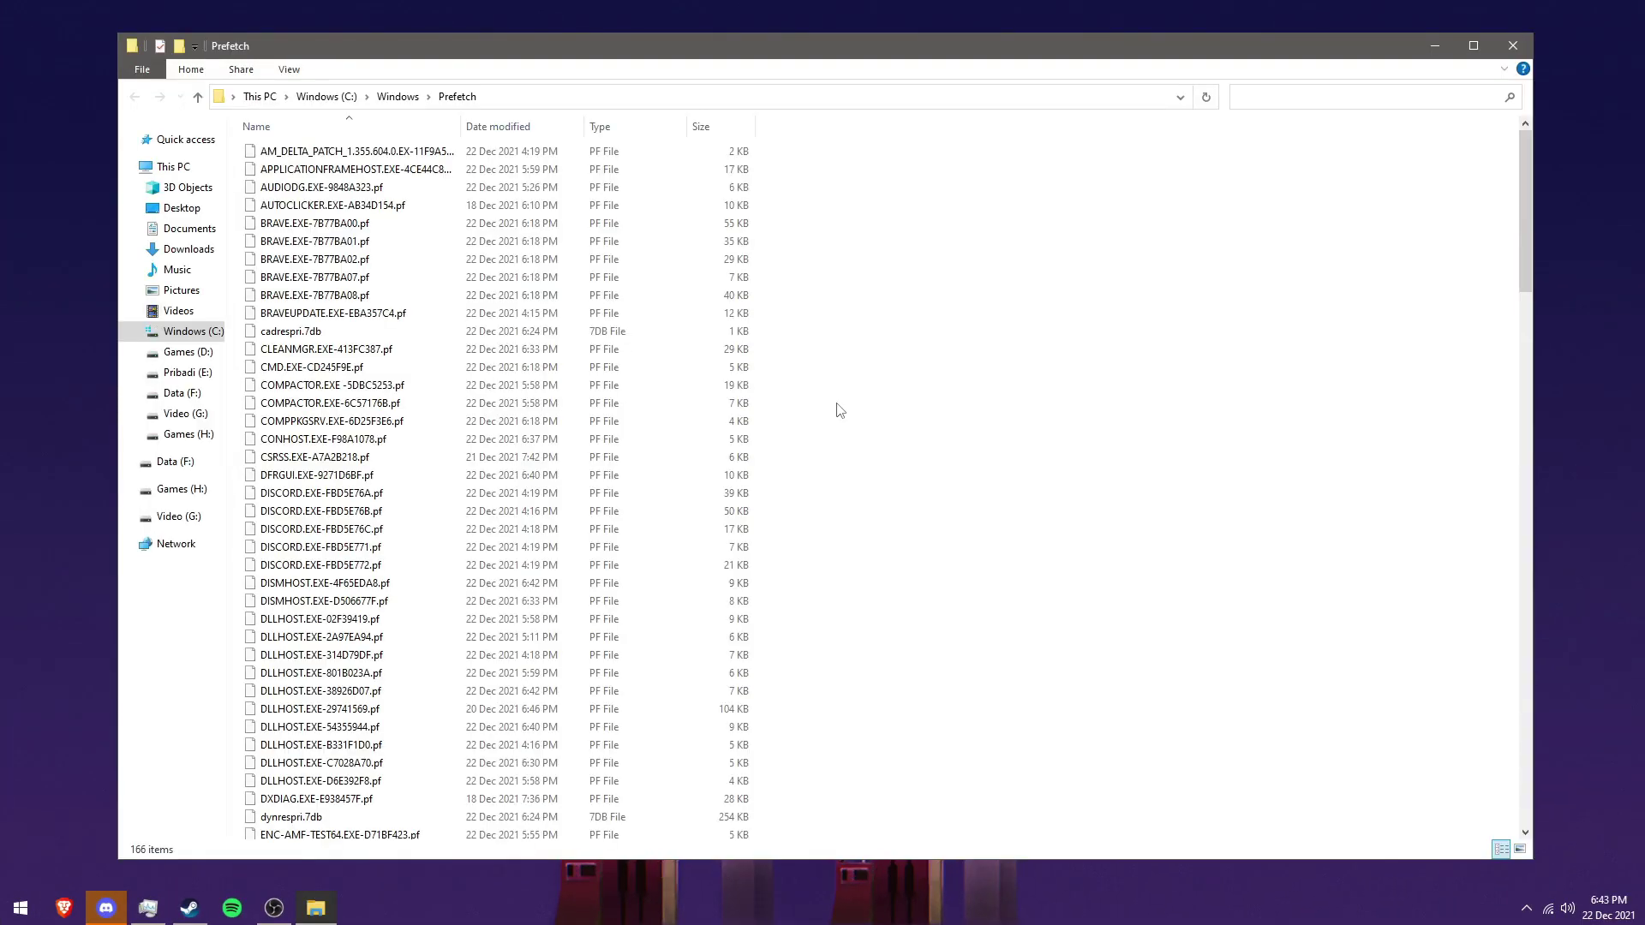
{"action": "key", "text": "ctrl+a"}
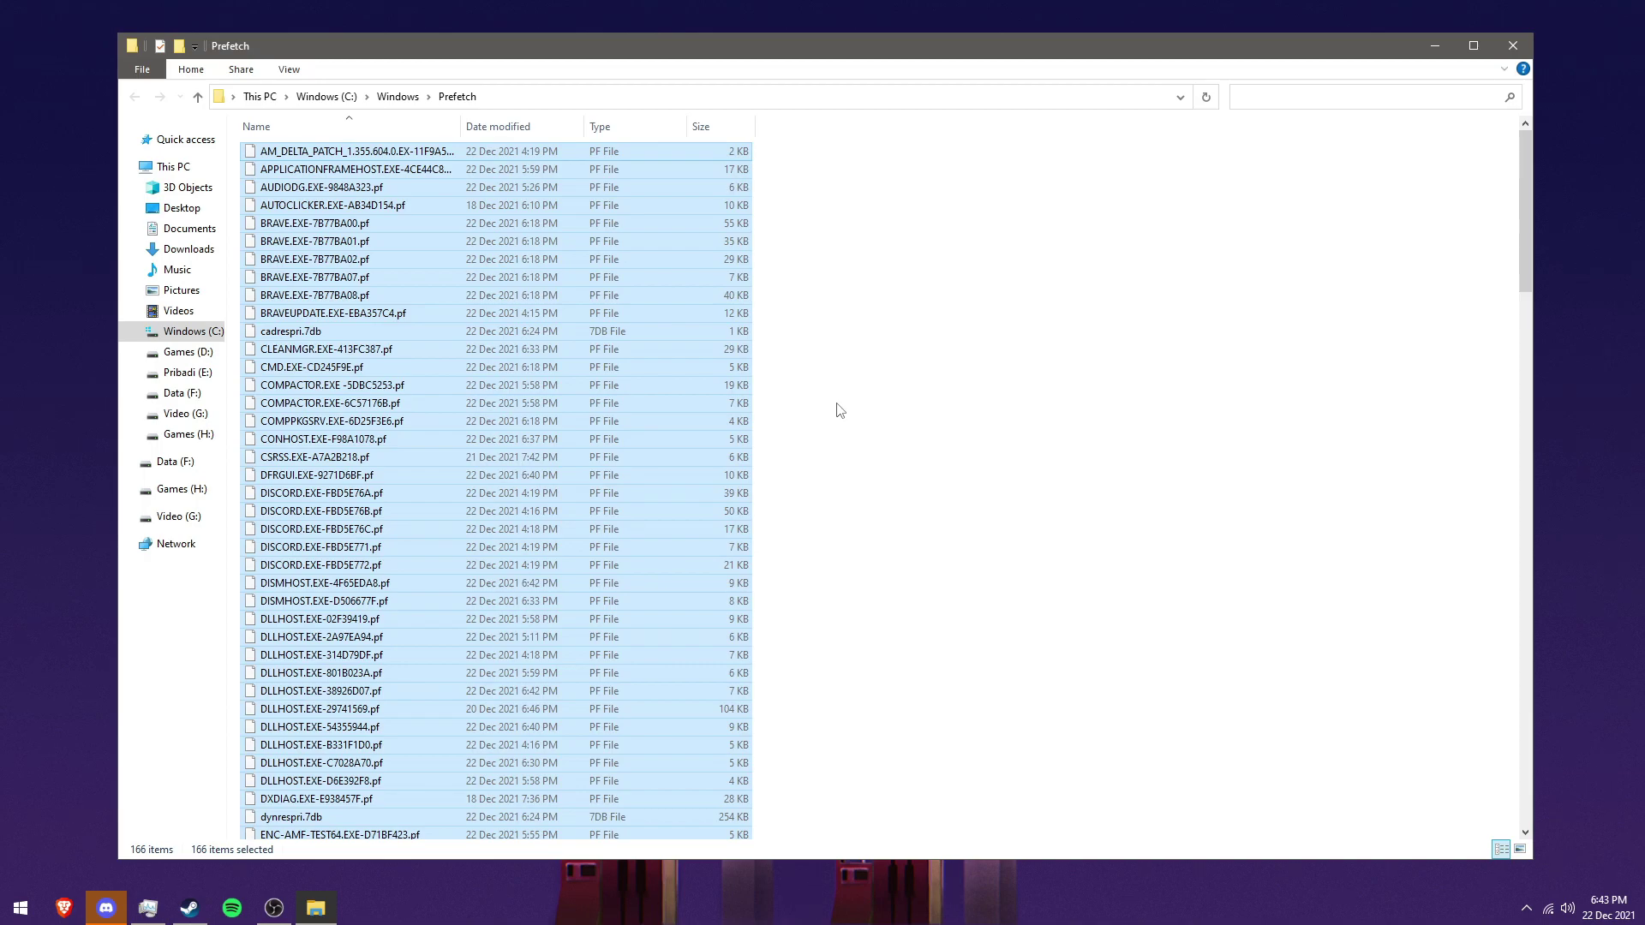
{"action": "key", "text": "Delete"}
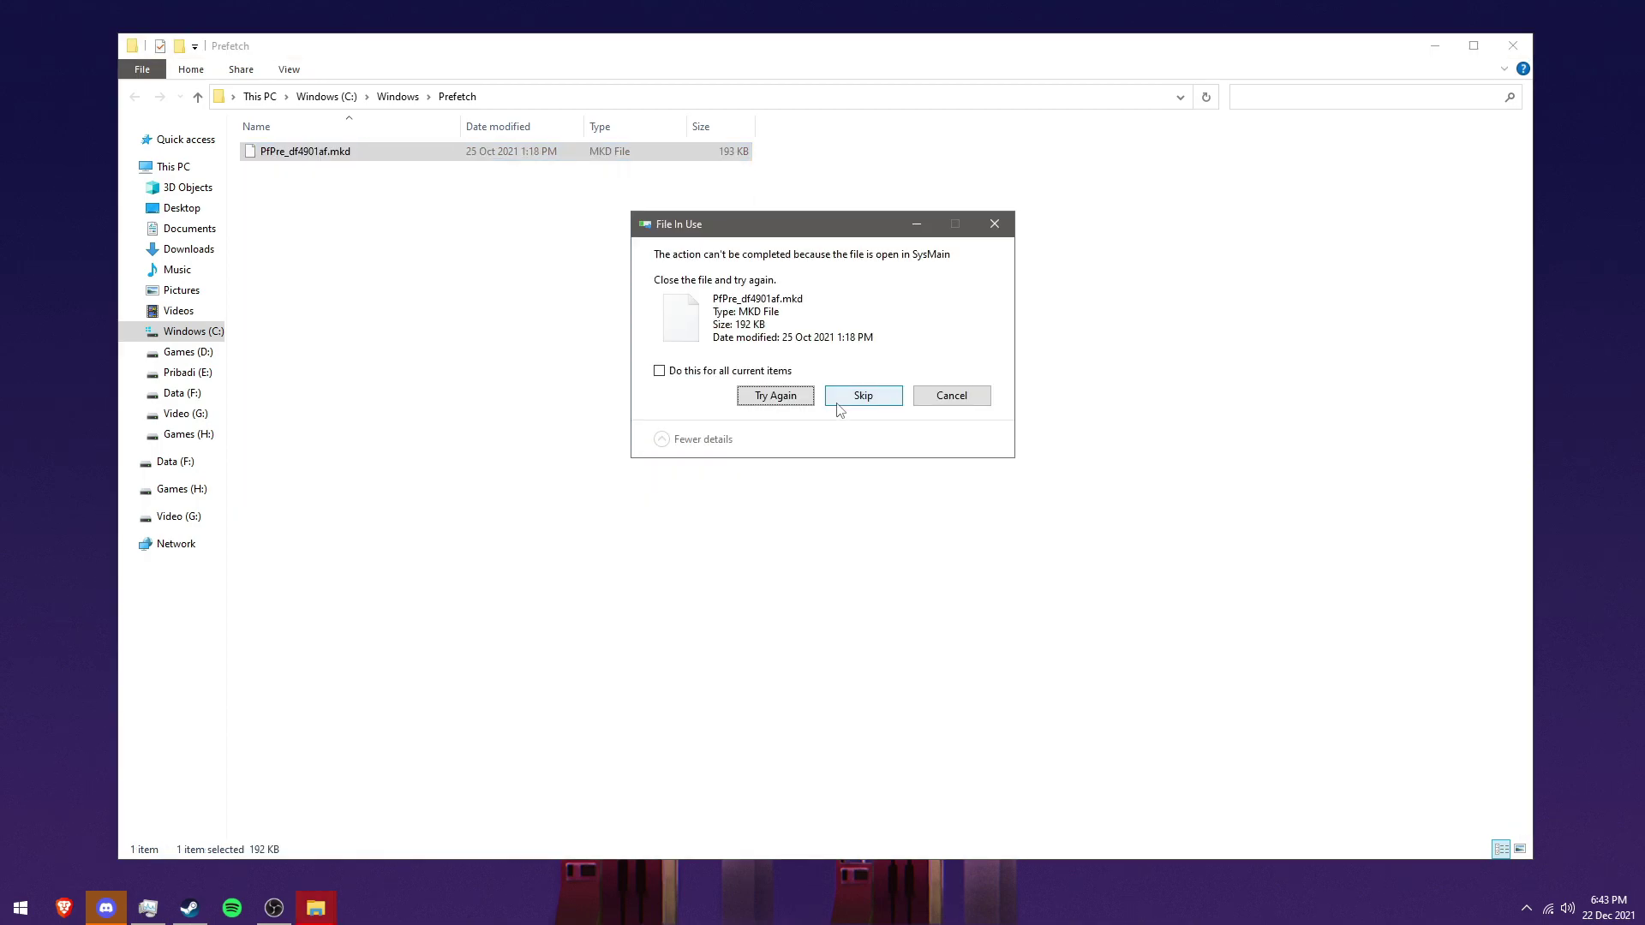
{"action": "left_click", "coordinate": [676, 374]}
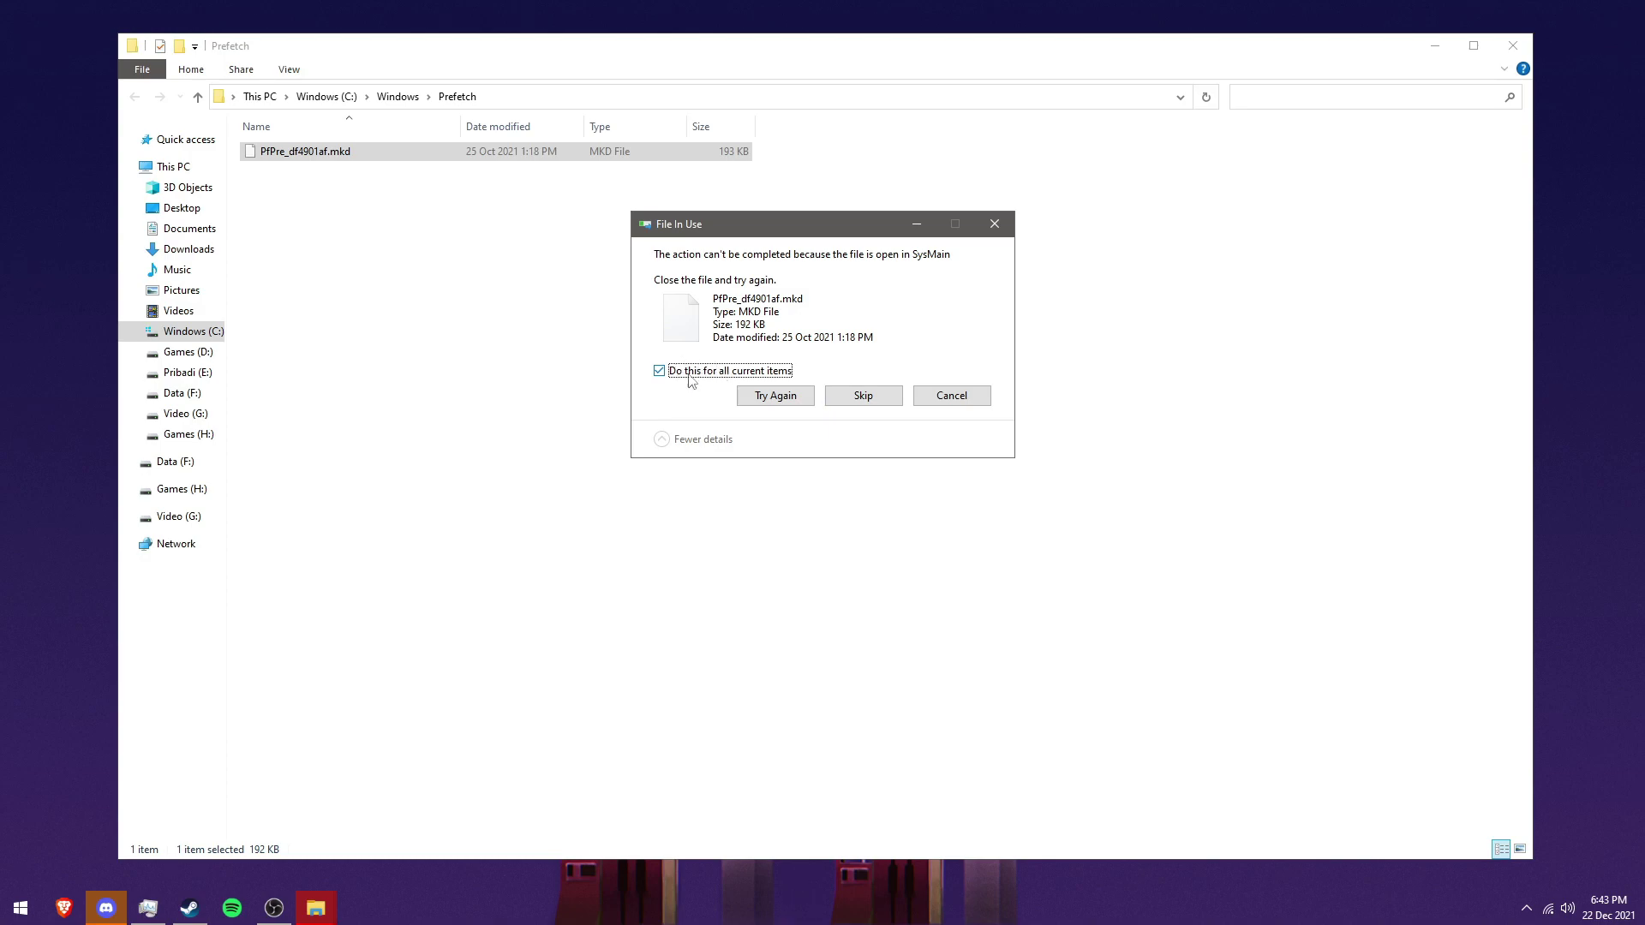
{"action": "left_click", "coordinate": [861, 400]}
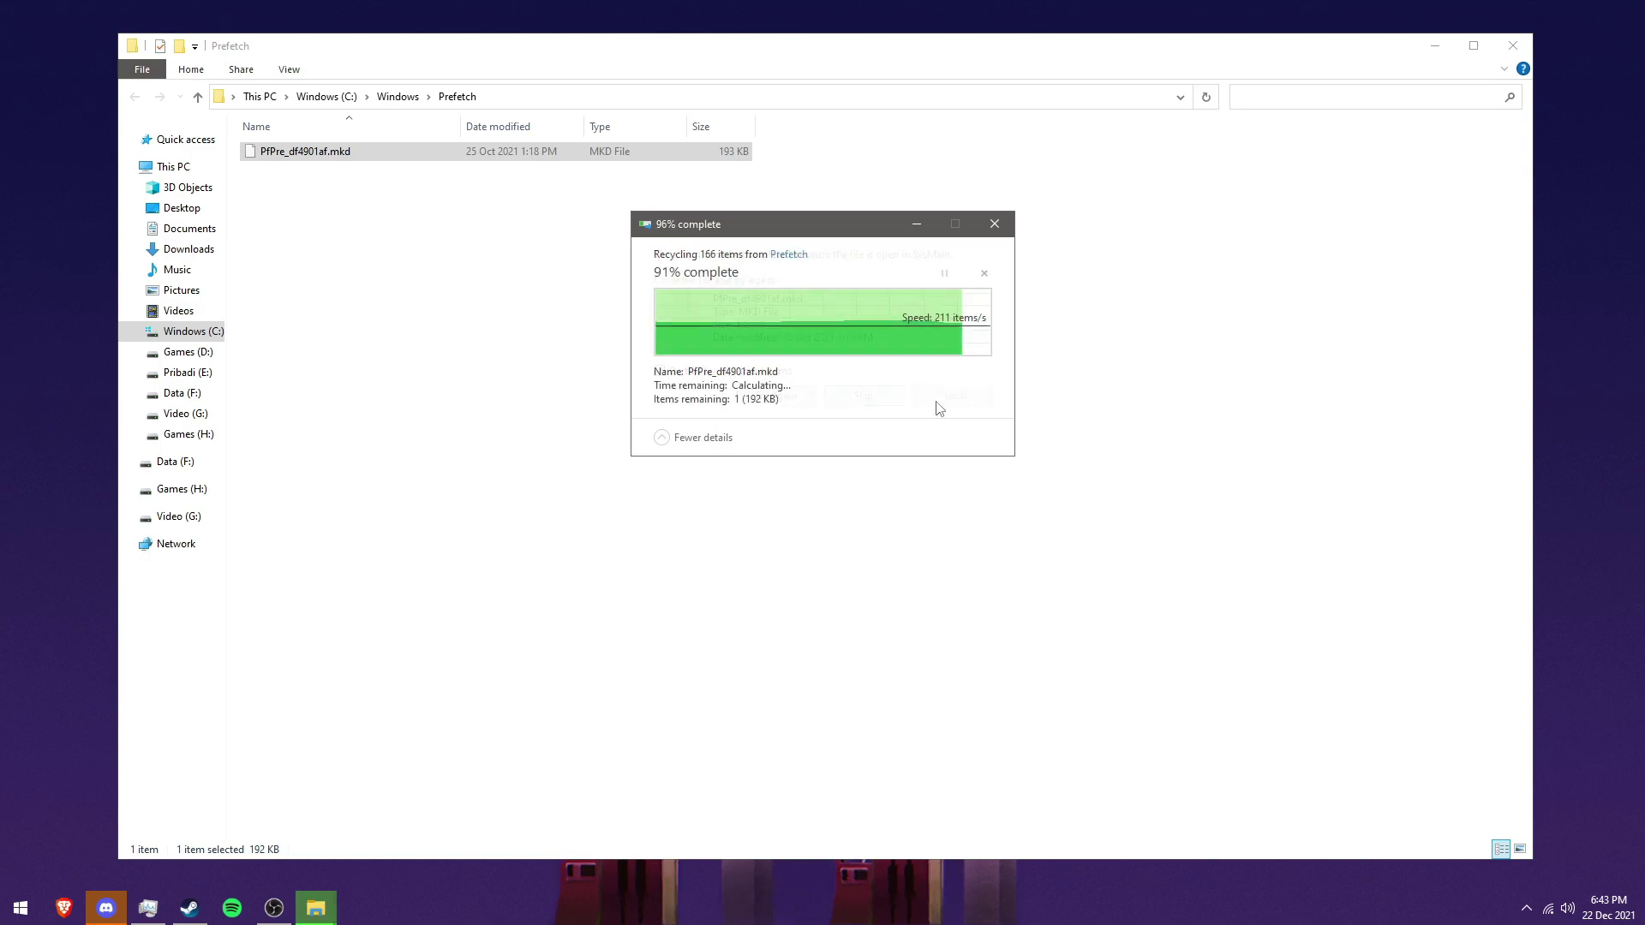
{"action": "left_click", "coordinate": [915, 471]}
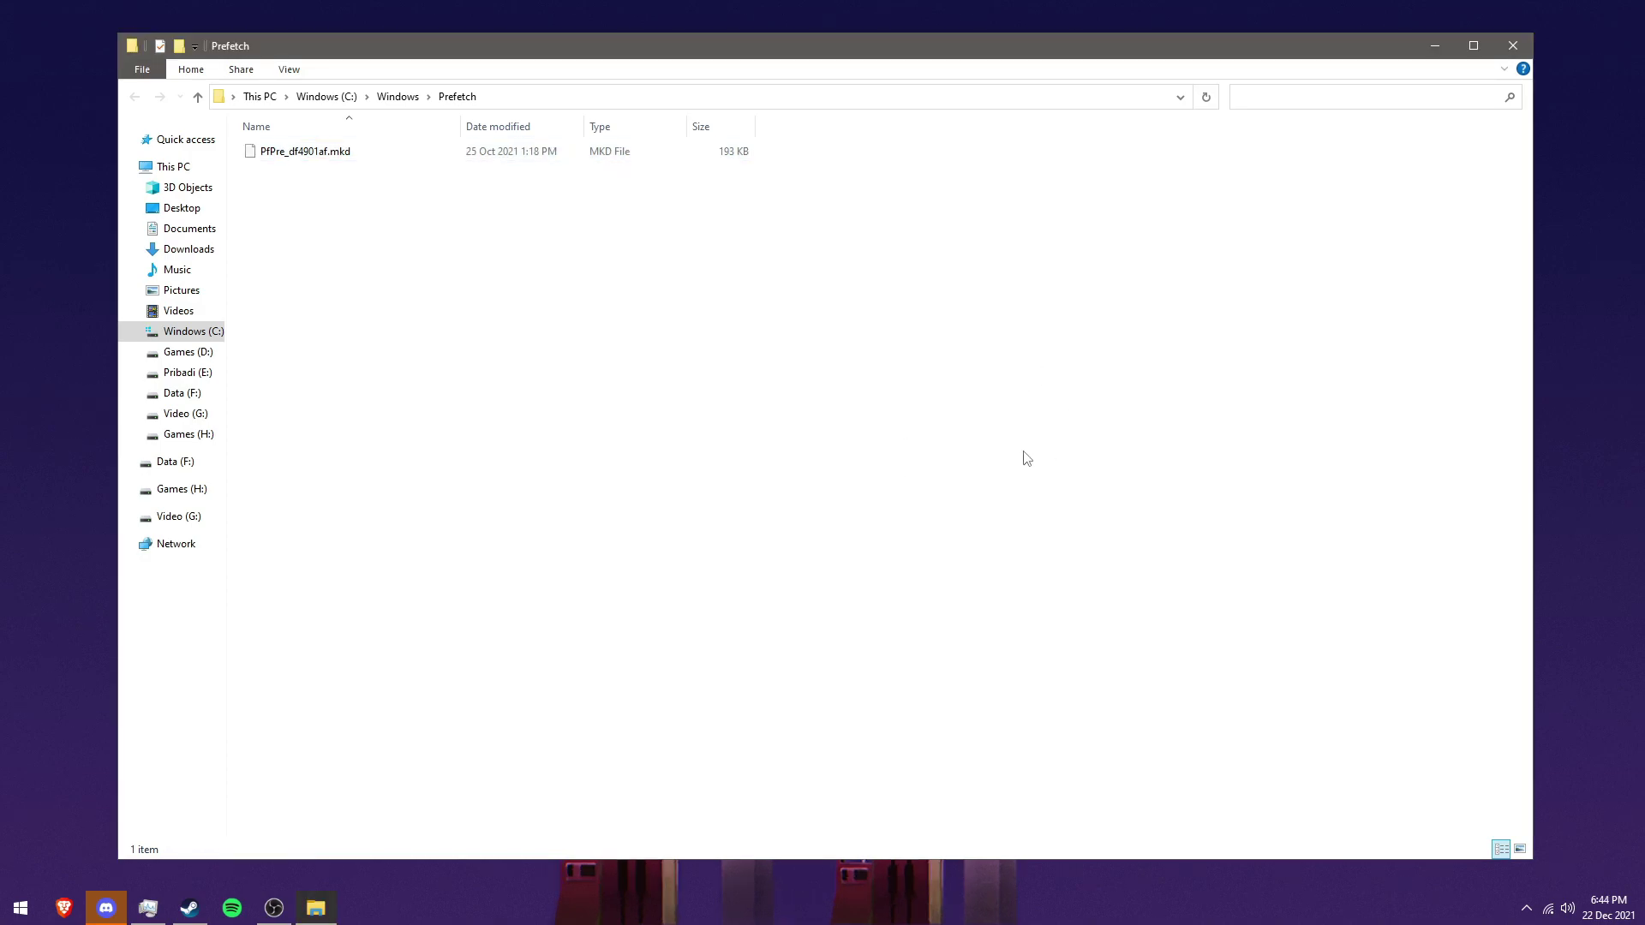
Delete all contents of the C:\Windows\SoftwareDistribution\Download folder and close File Explorer
{"action": "left_click", "coordinate": [192, 333]}
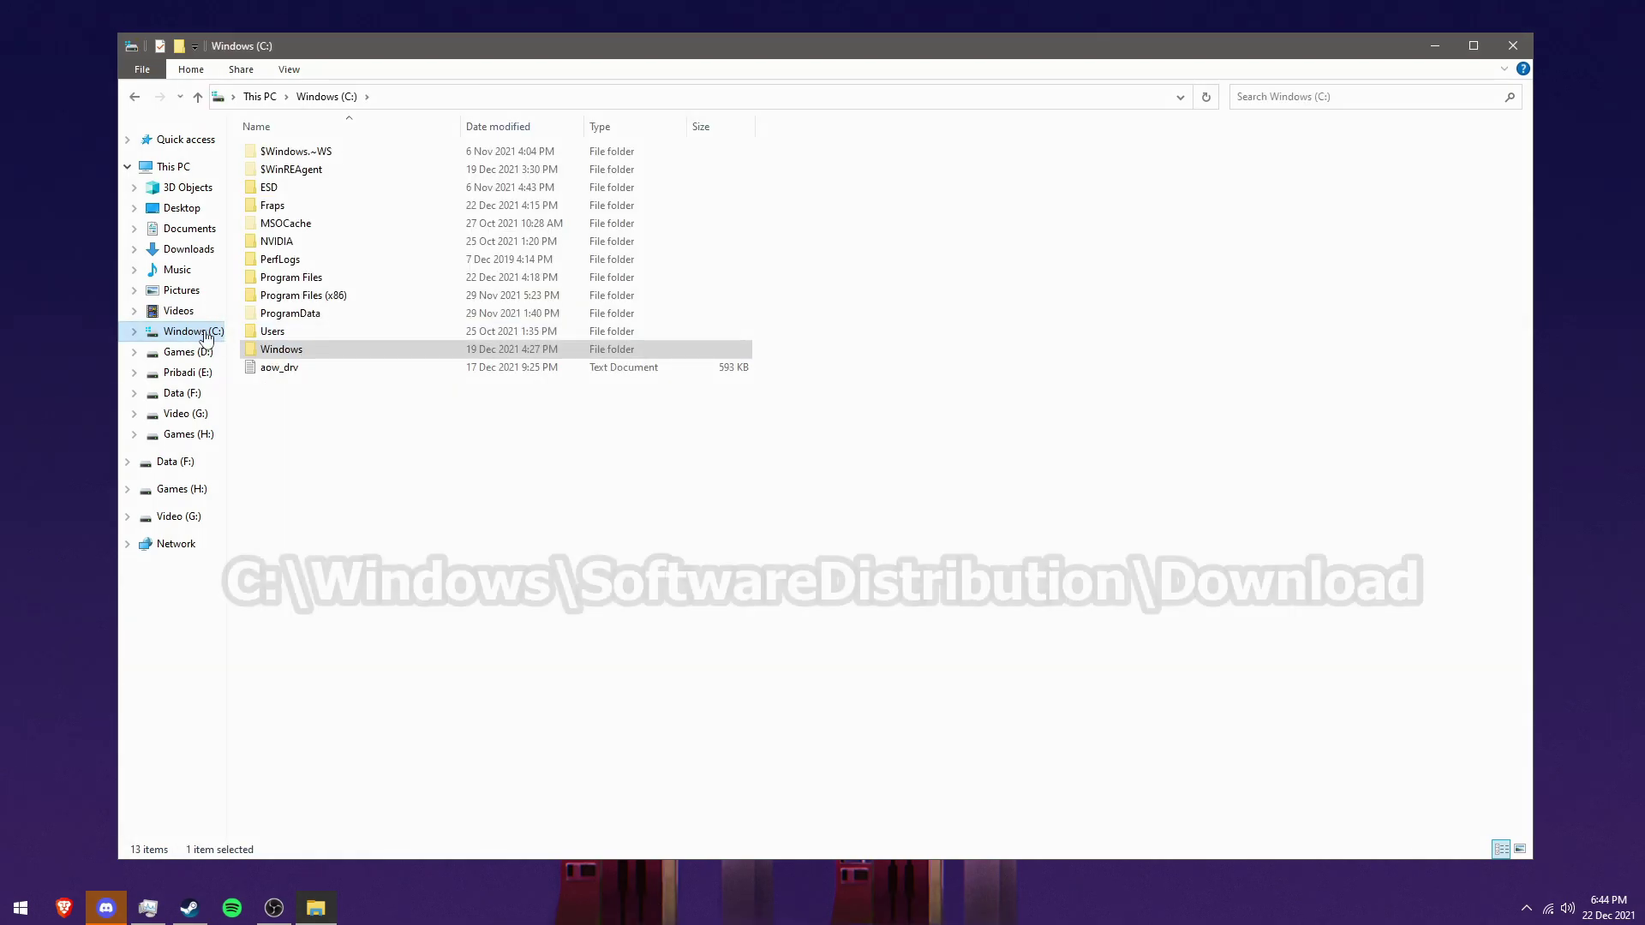
{"action": "double_click", "coordinate": [352, 349]}
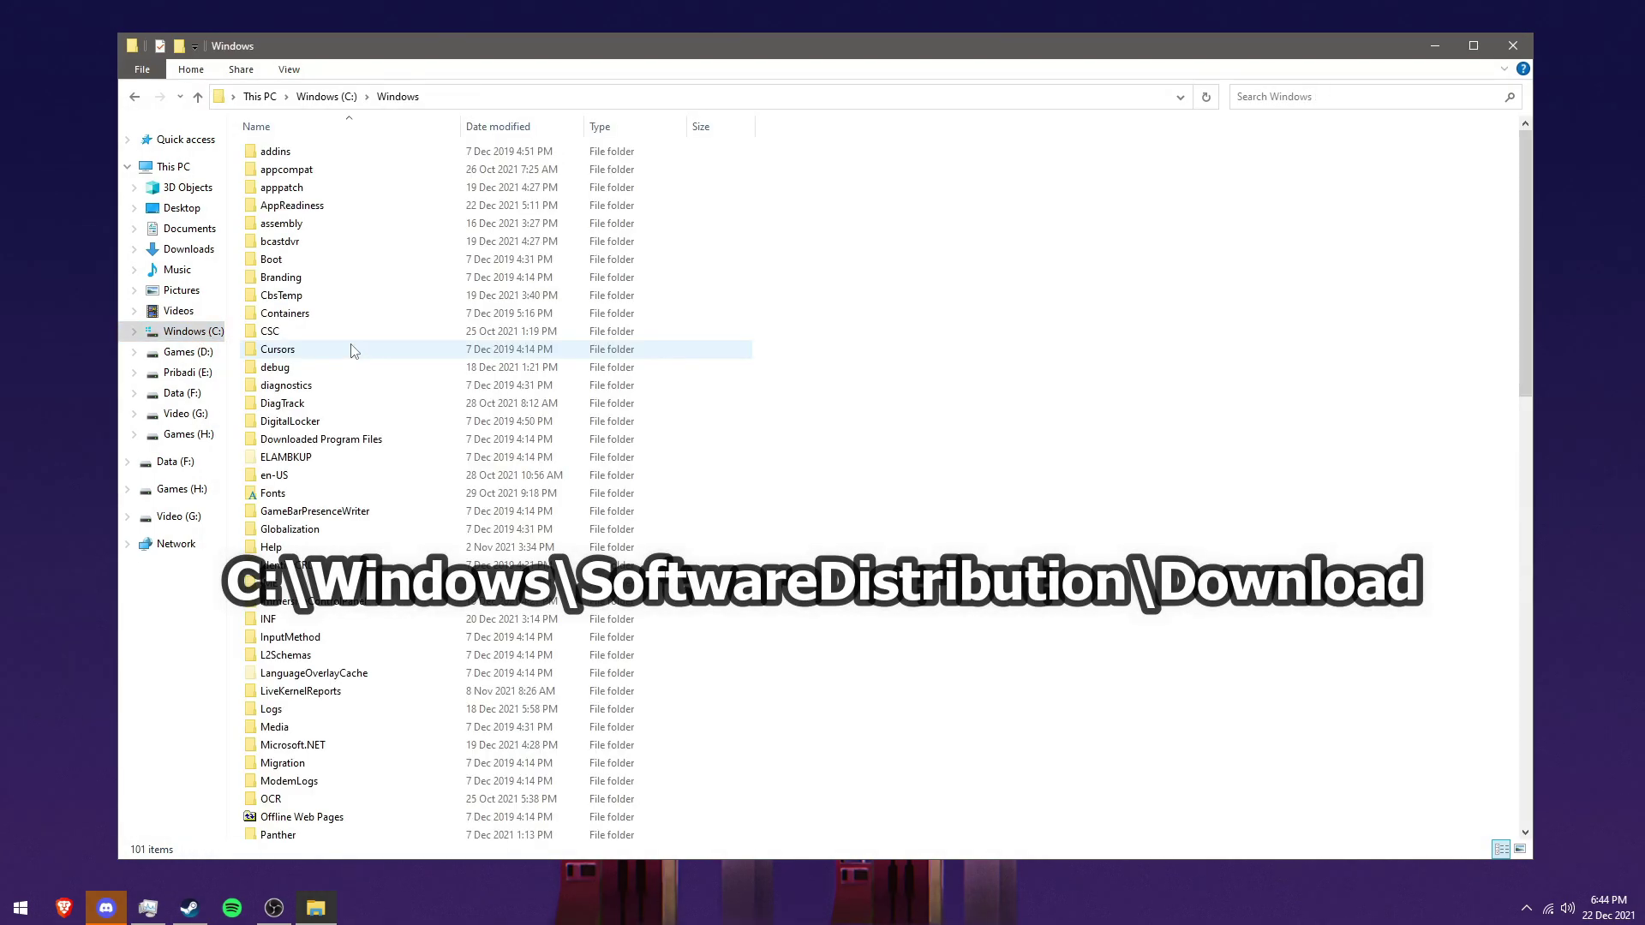
{"action": "scroll", "coordinate": [353, 349], "scroll_direction": "down", "scroll_amount": 16}
{"action": "double_click", "coordinate": [356, 349]}
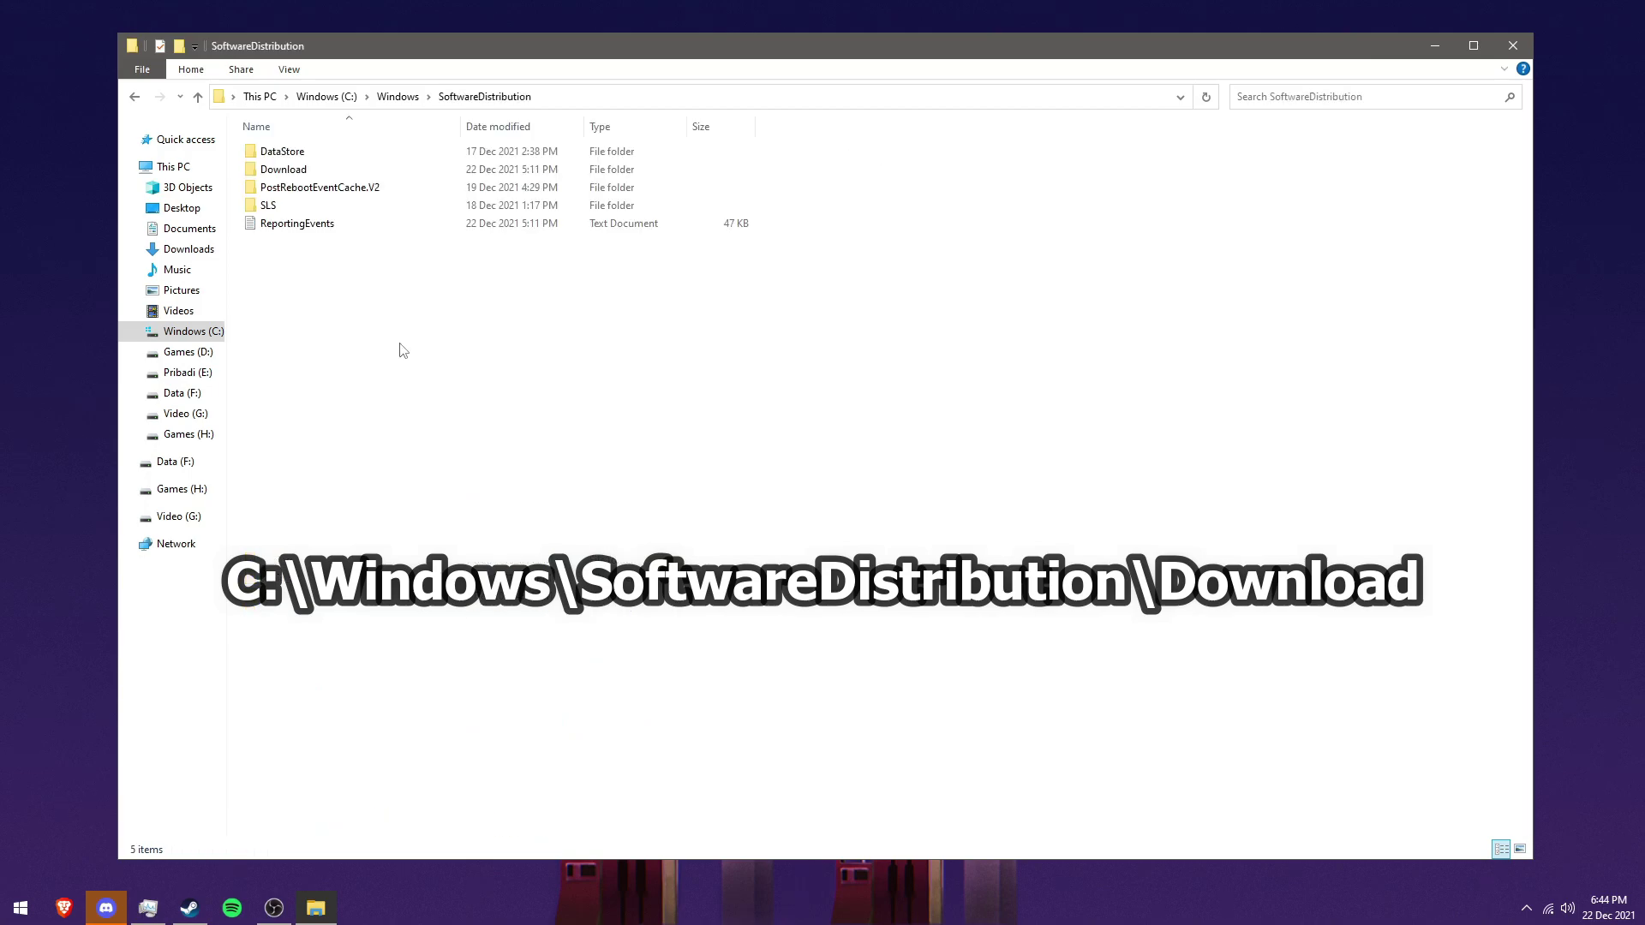
{"action": "left_click", "coordinate": [398, 96]}
{"action": "scroll", "coordinate": [399, 435], "scroll_direction": "down", "scroll_amount": 7}
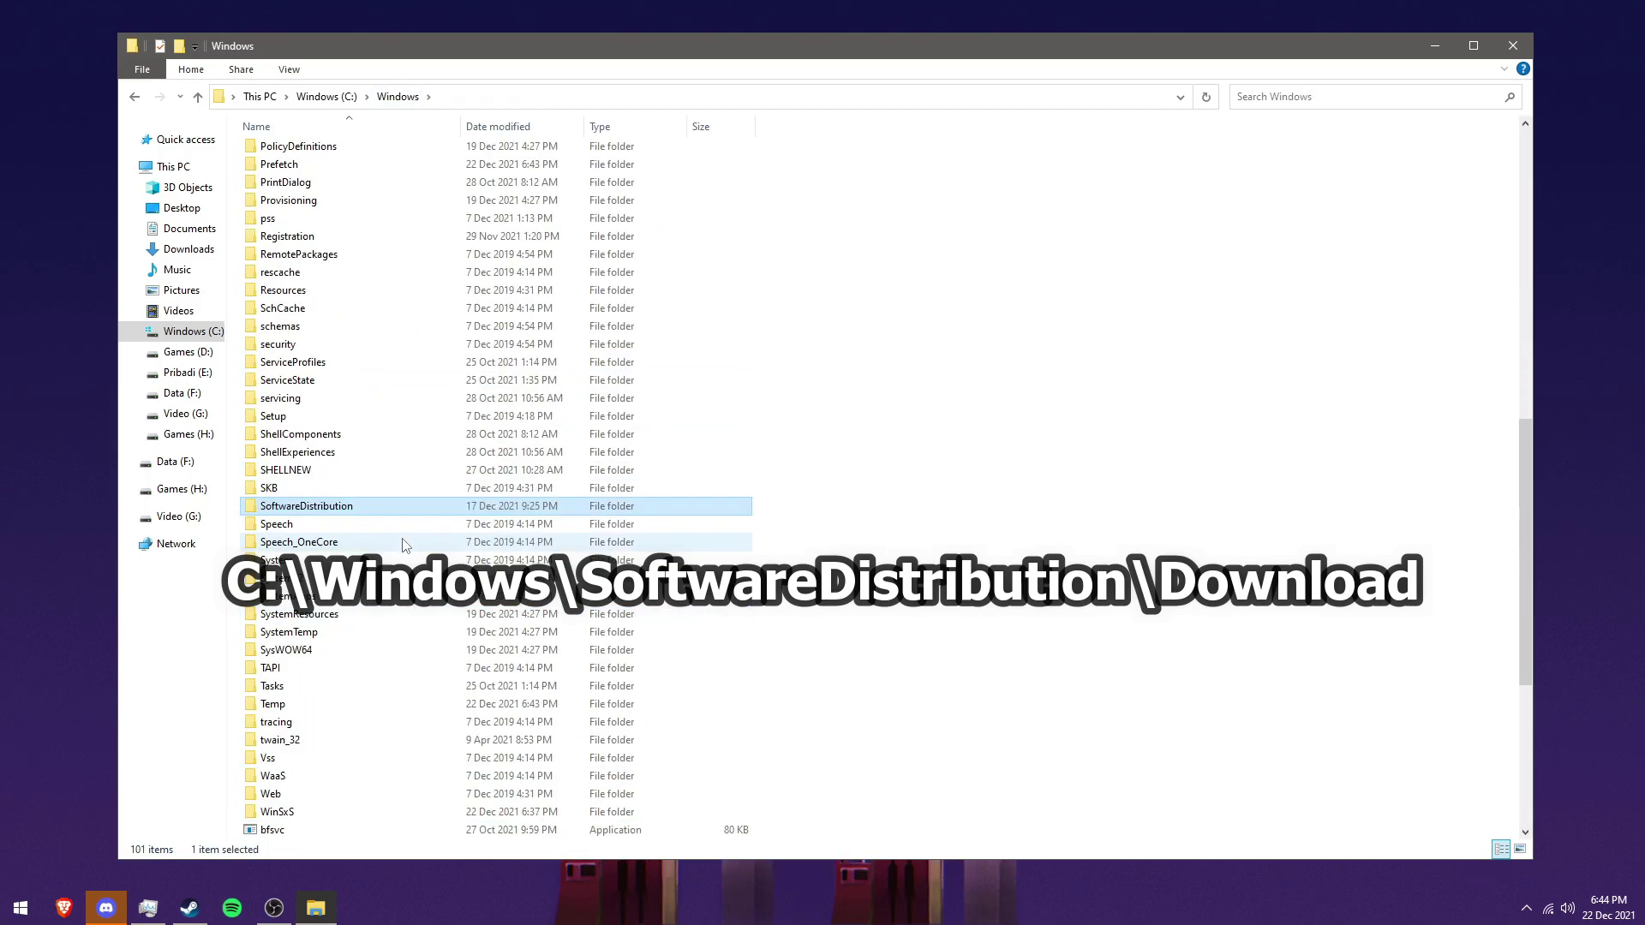
{"action": "double_click", "coordinate": [349, 454]}
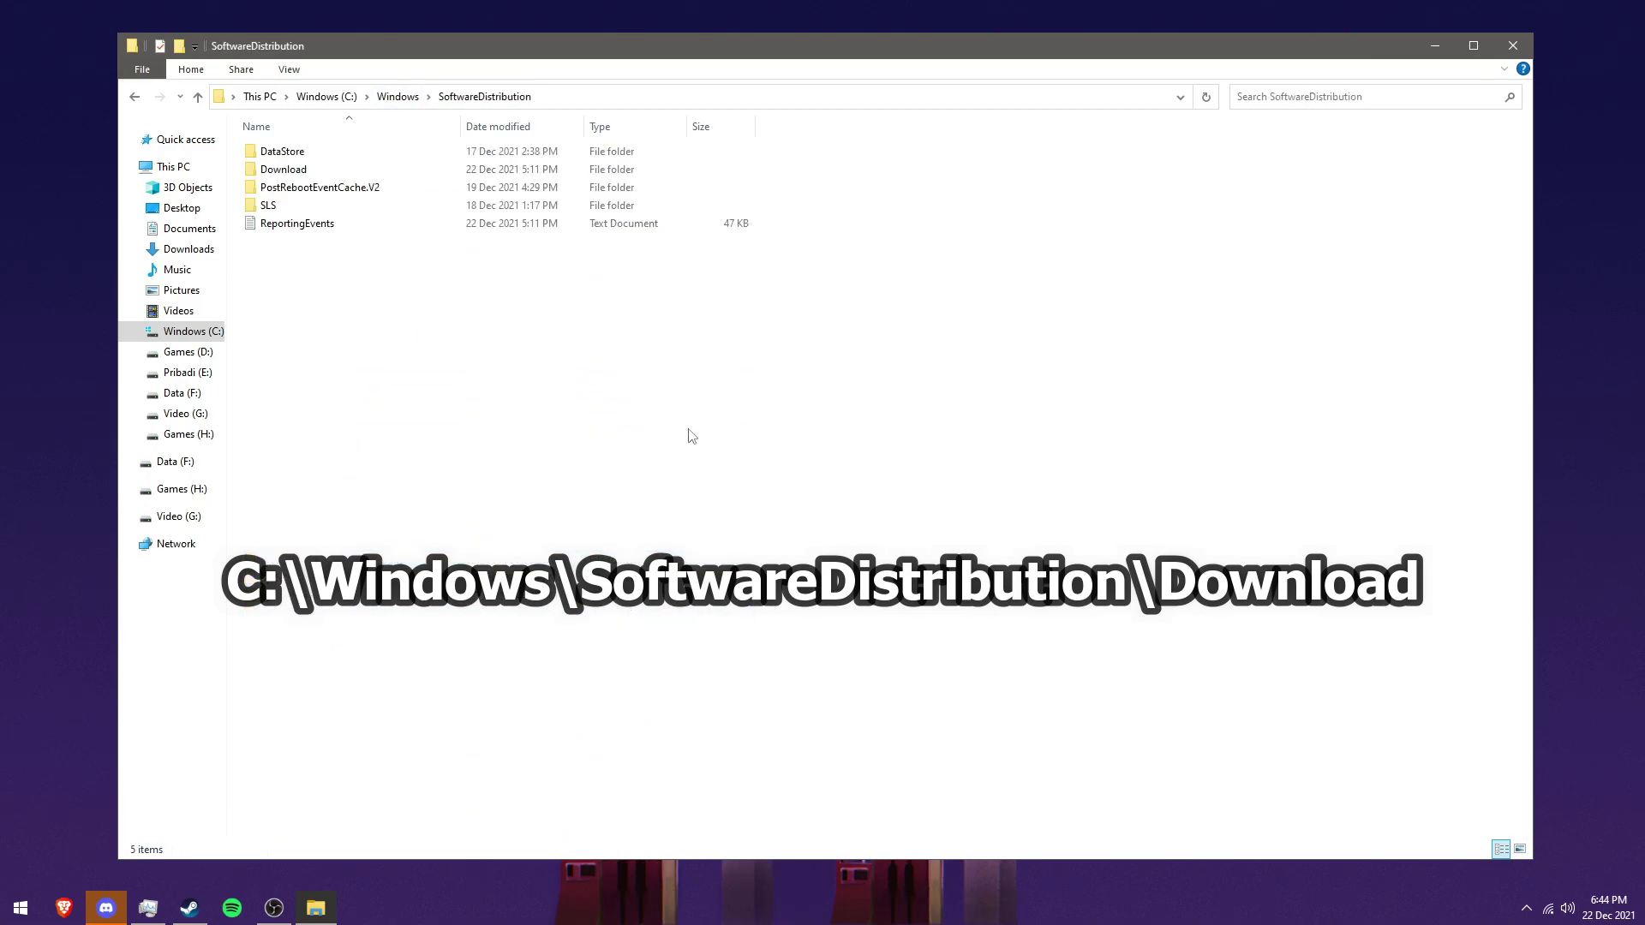
{"action": "double_click", "coordinate": [307, 176]}
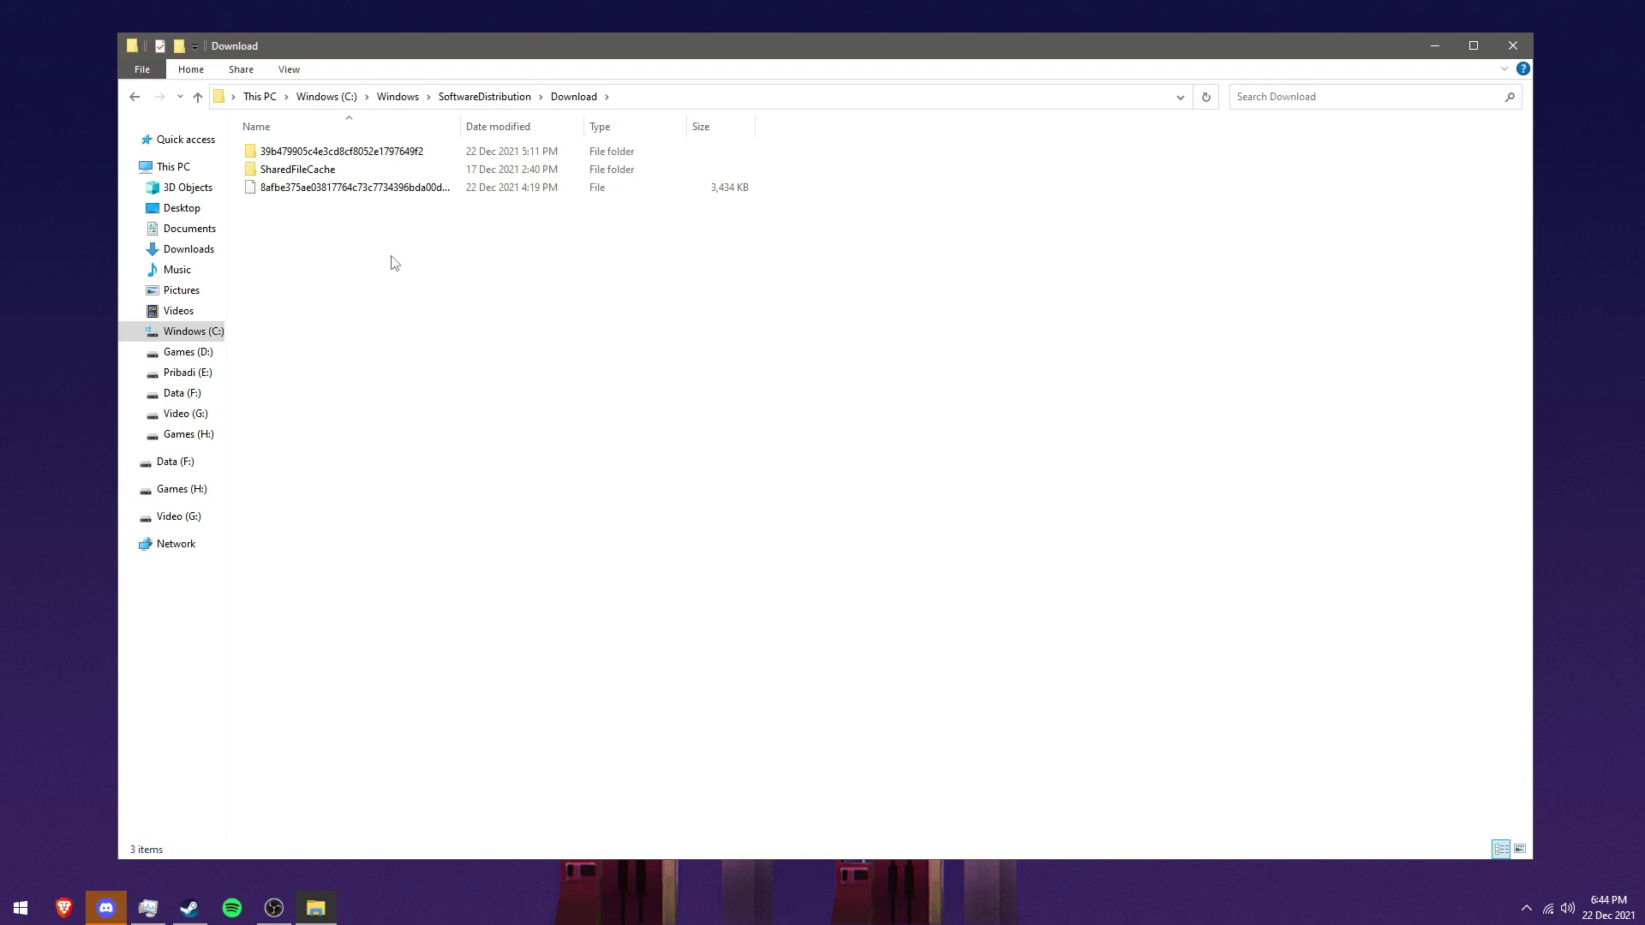
{"action": "key", "text": "ctrl+a"}
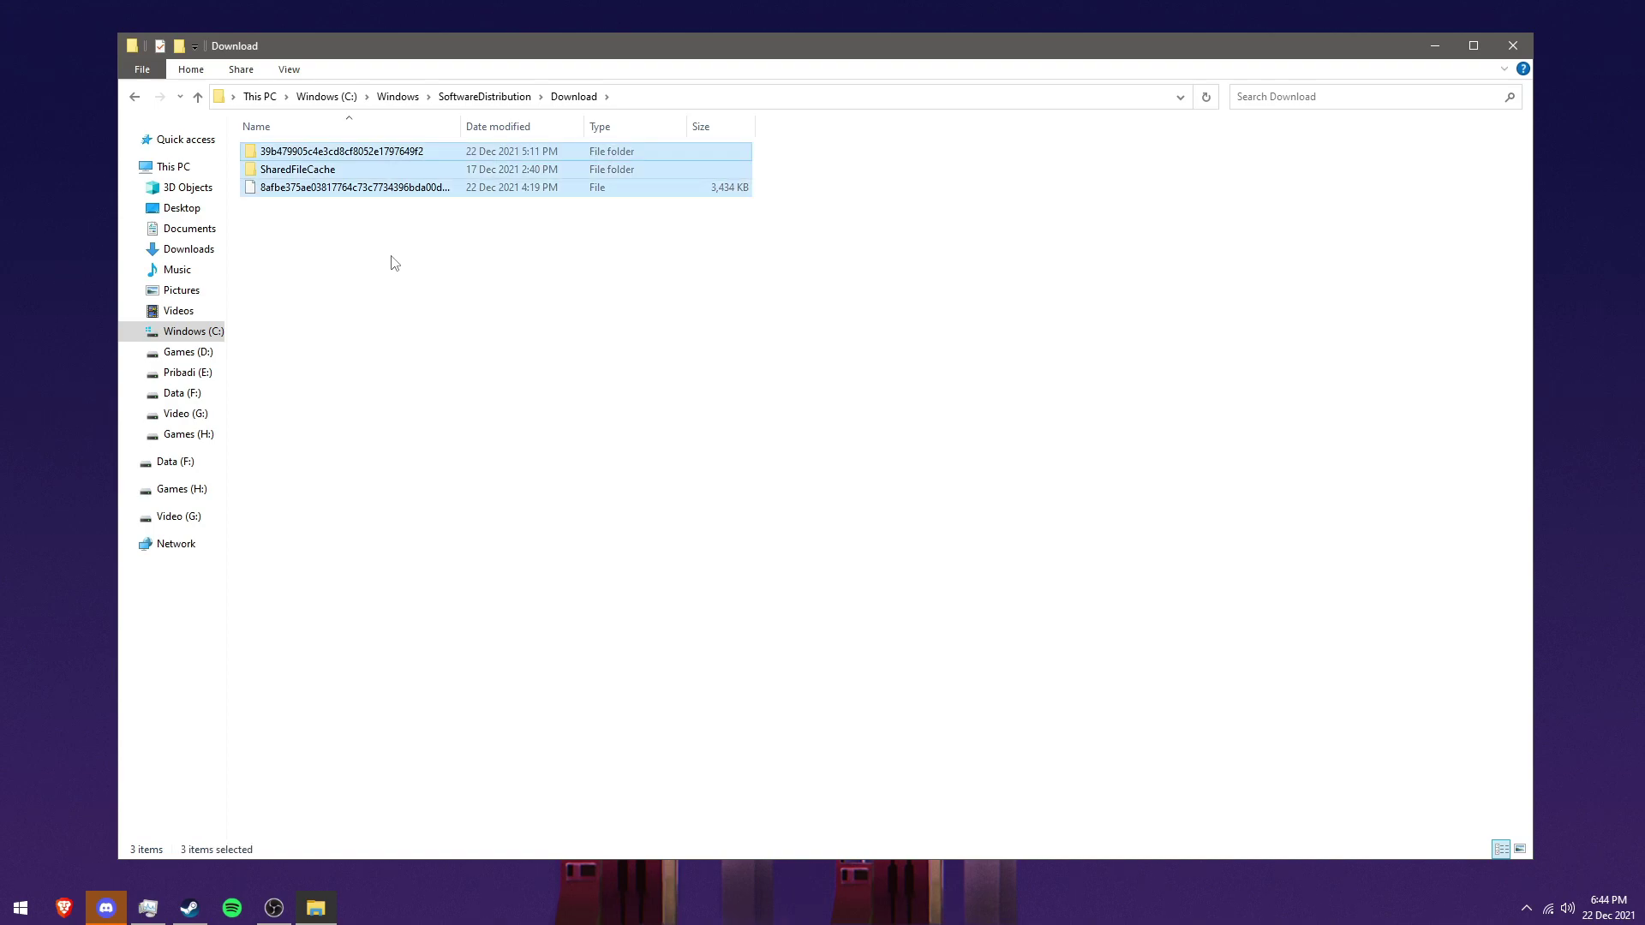
{"action": "key", "text": "Delete"}
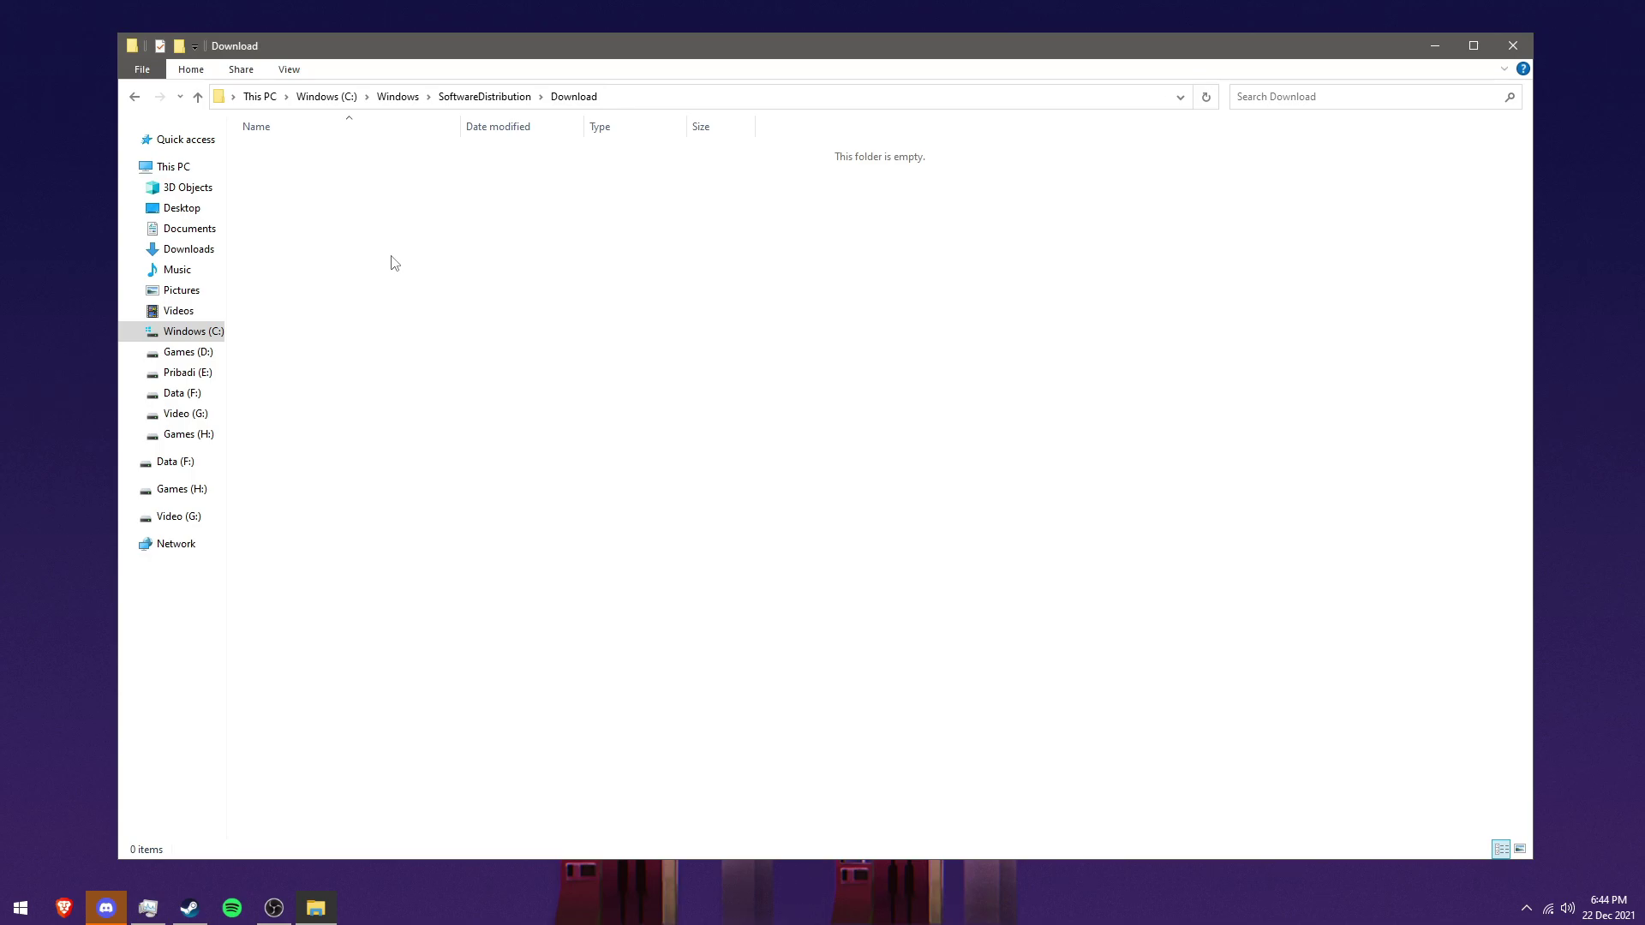
{"action": "left_click", "coordinate": [1512, 45]}
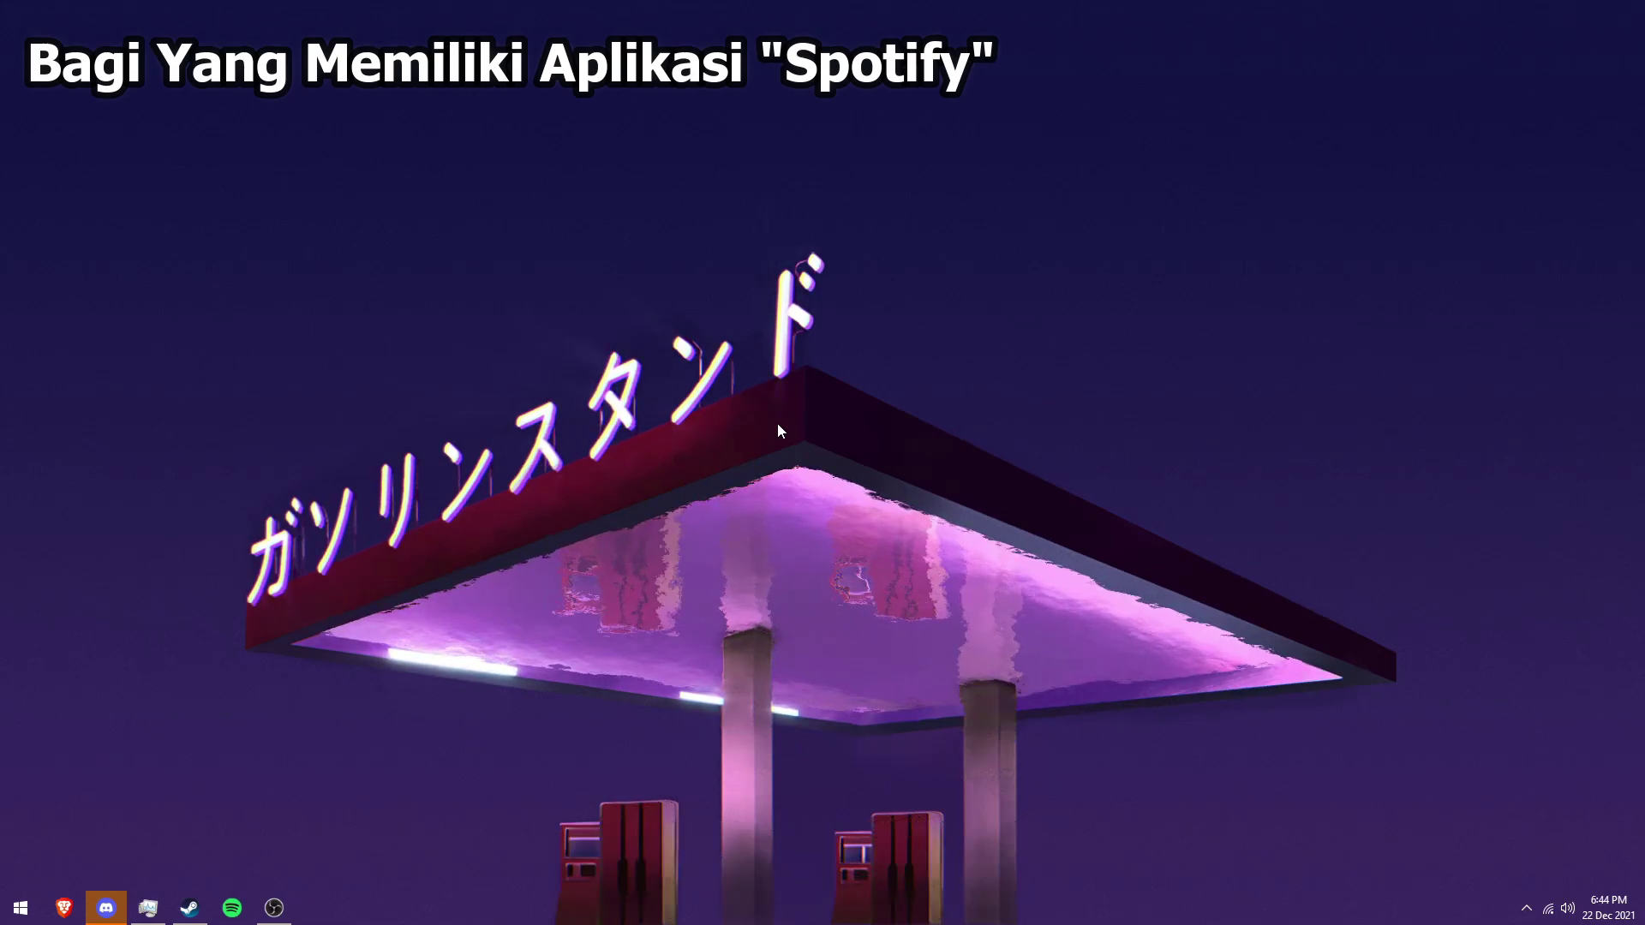
Open File Explorer and go to the current user's profile folder under C:\Users
{"action": "key", "text": "super+e"}
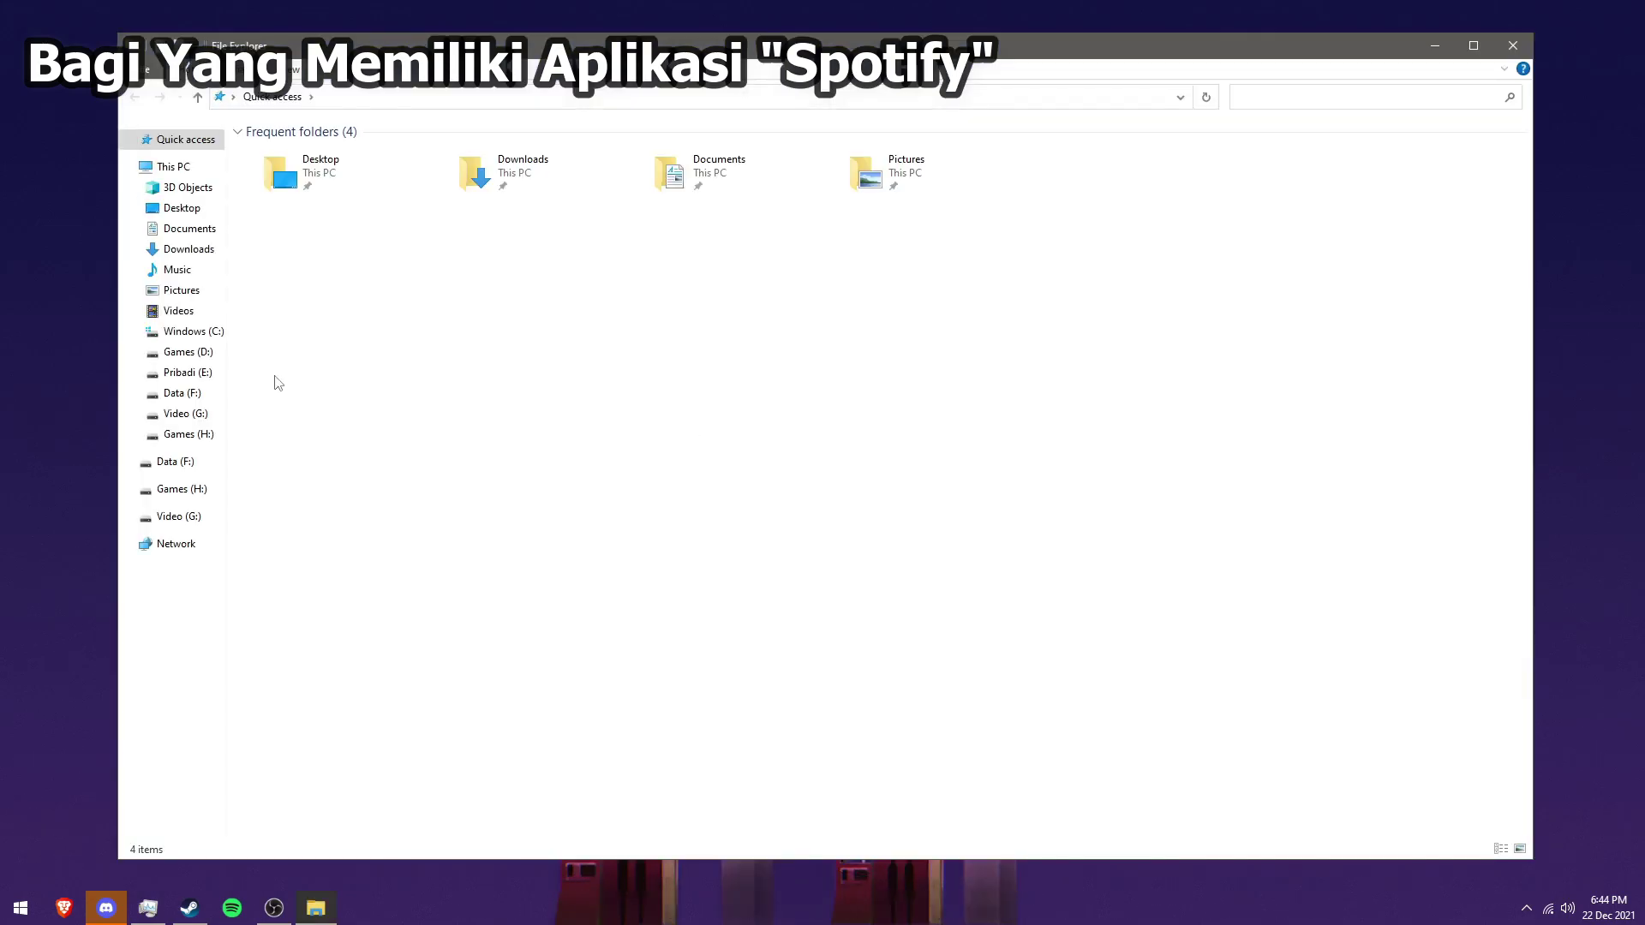
{"action": "left_click", "coordinate": [215, 338]}
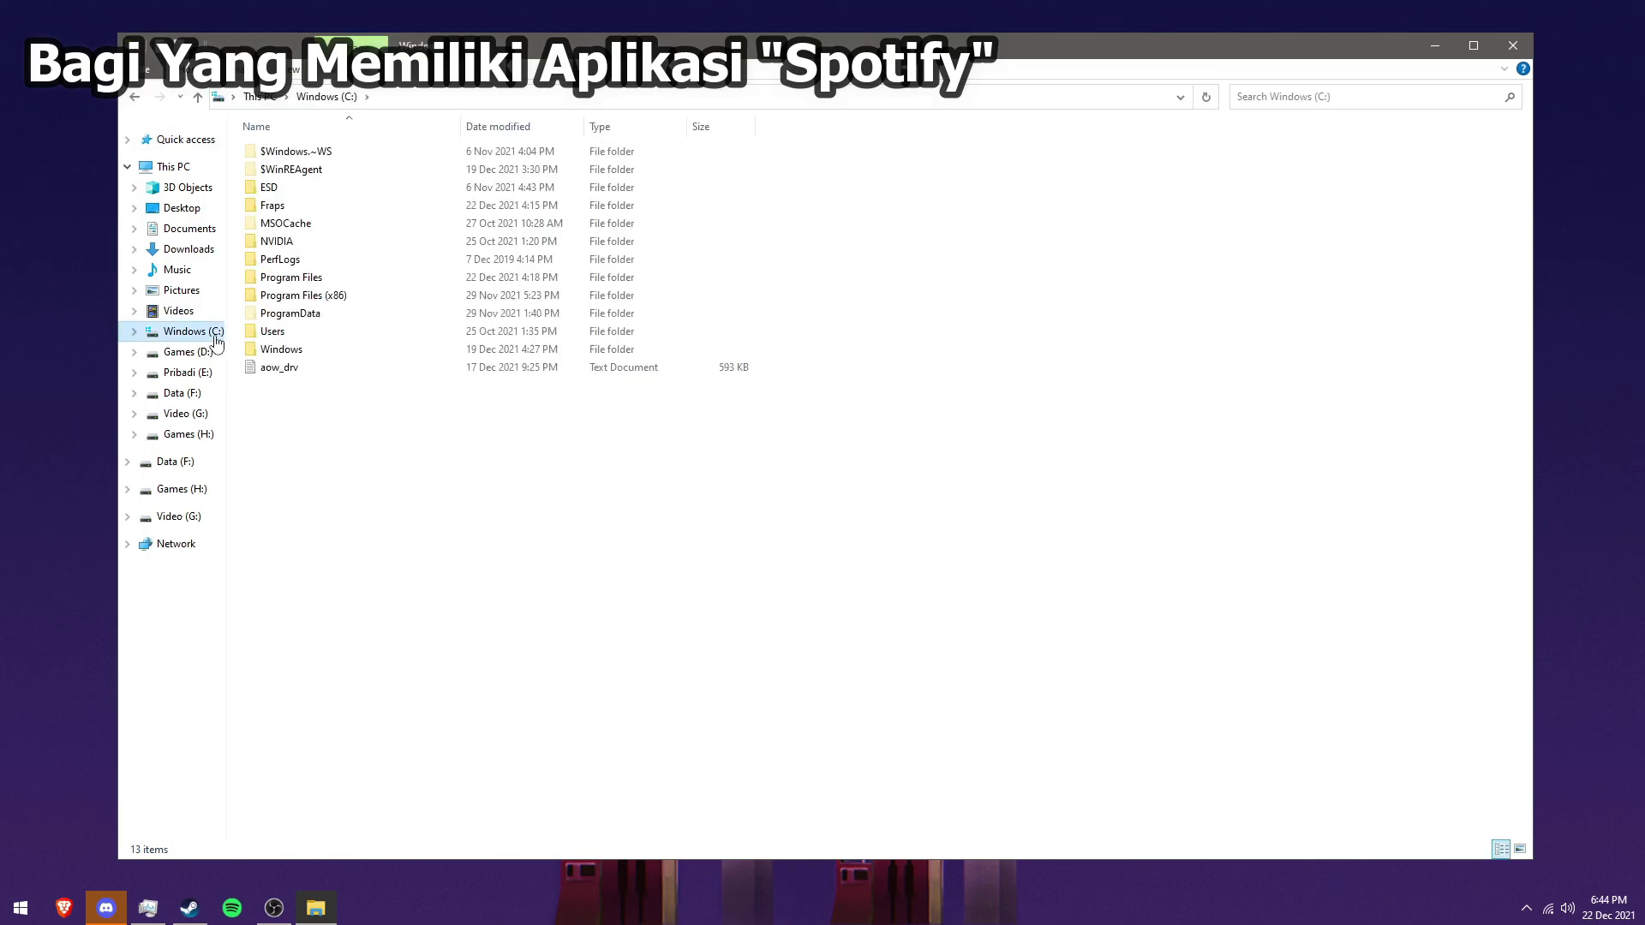
{"action": "double_click", "coordinate": [475, 332]}
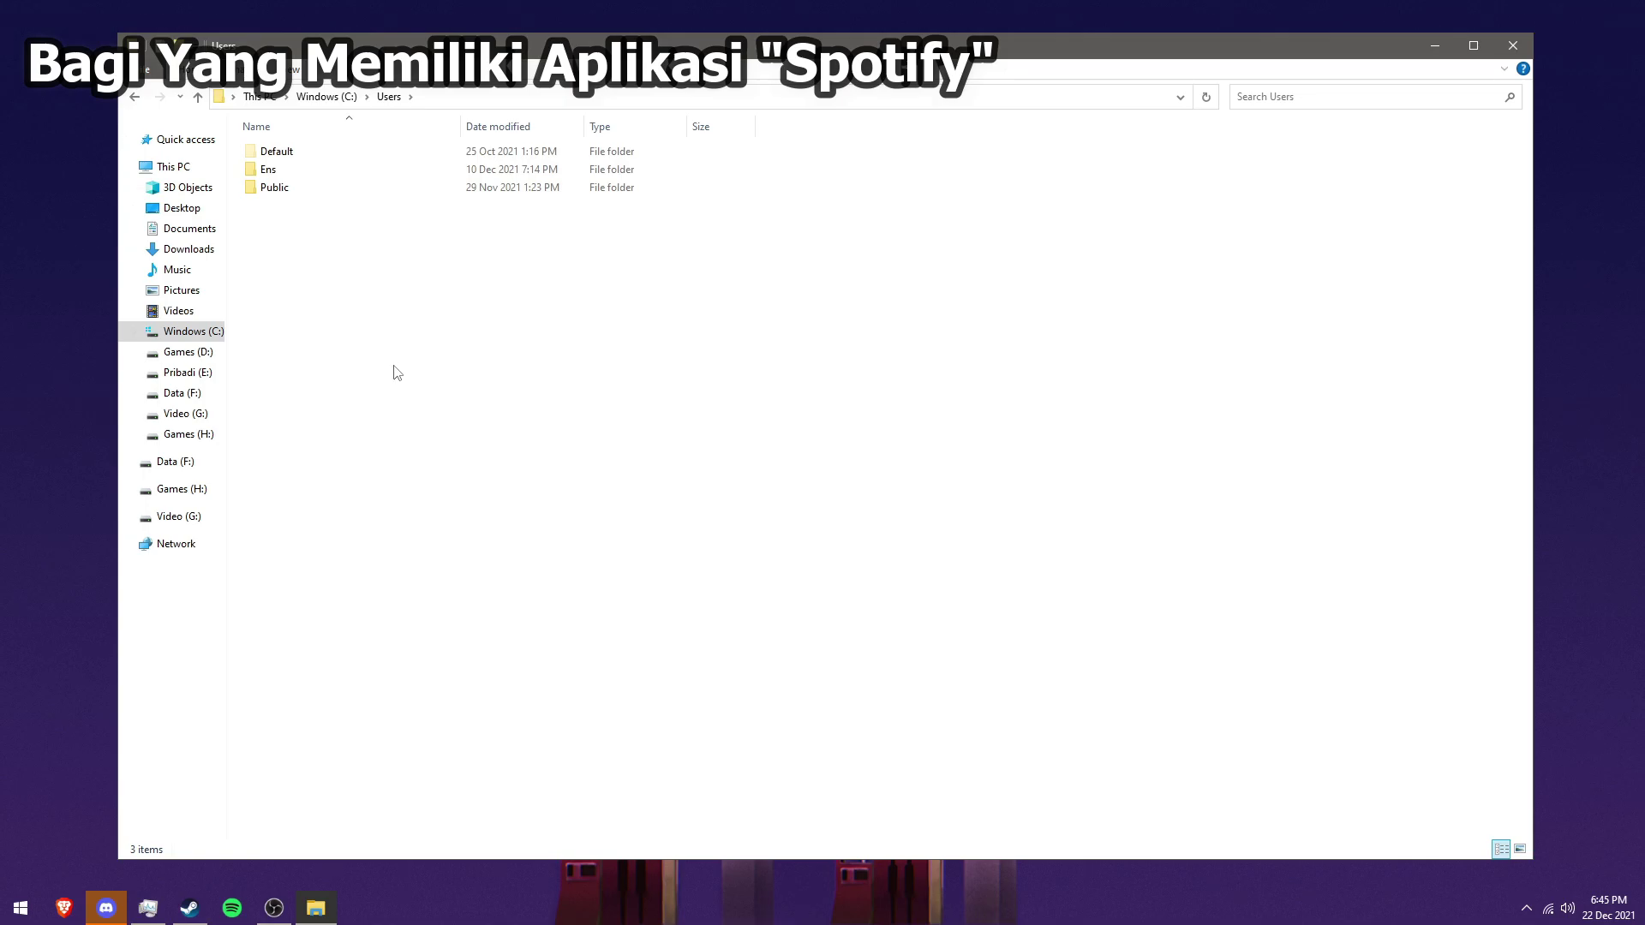
{"action": "left_click", "coordinate": [265, 175]}
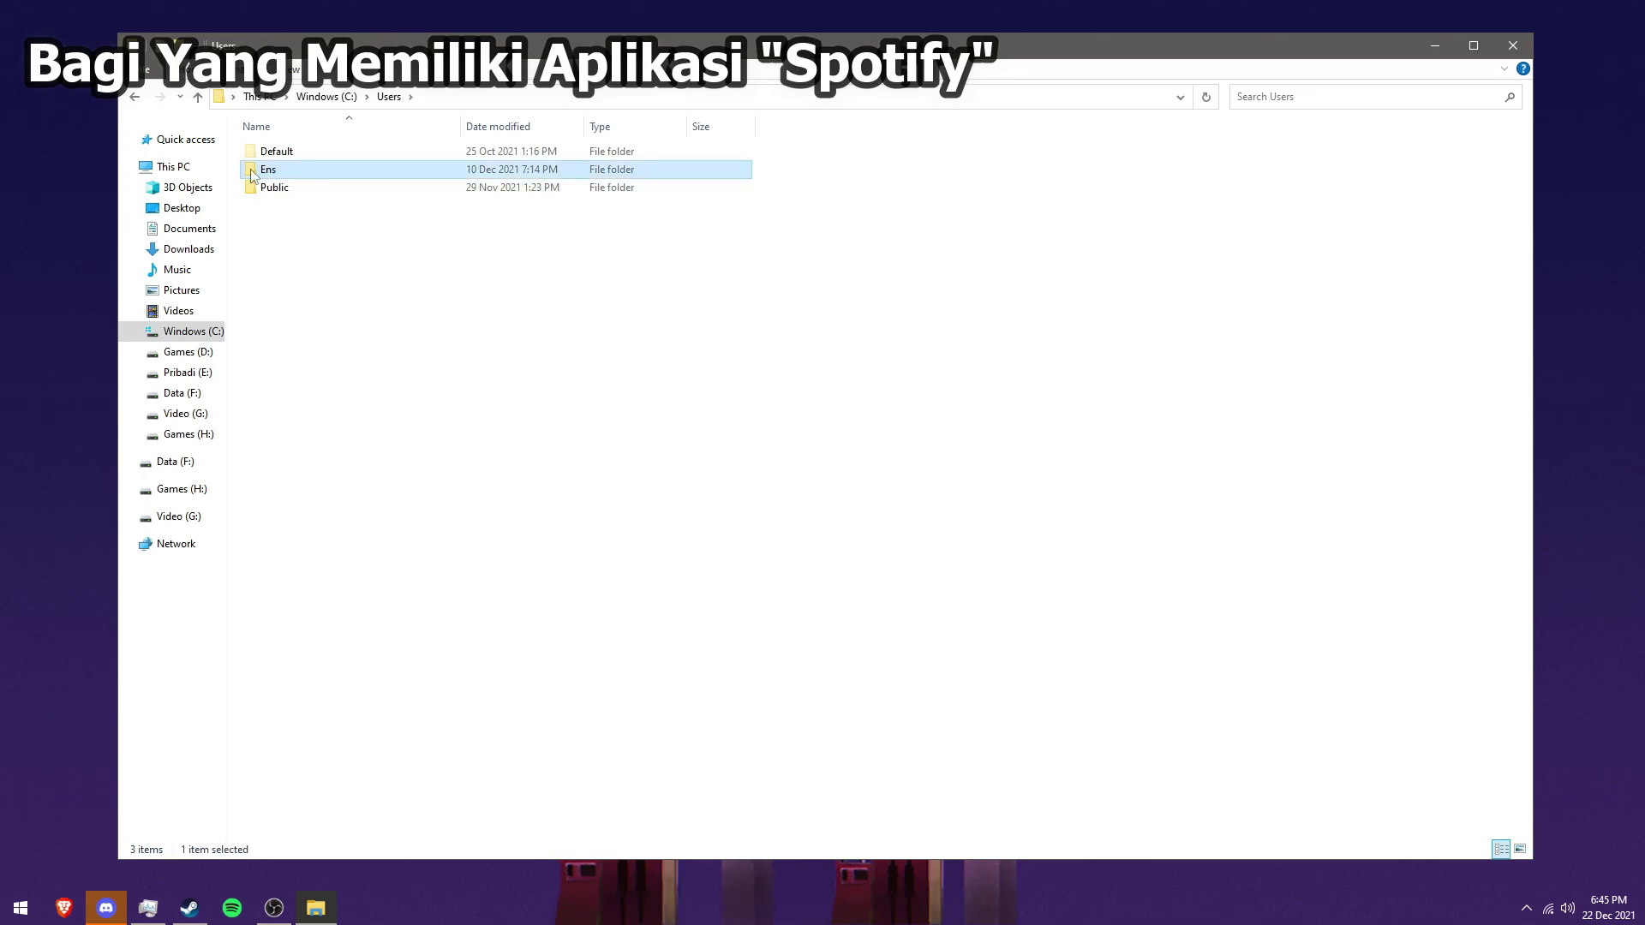
{"action": "double_click", "coordinate": [274, 172]}
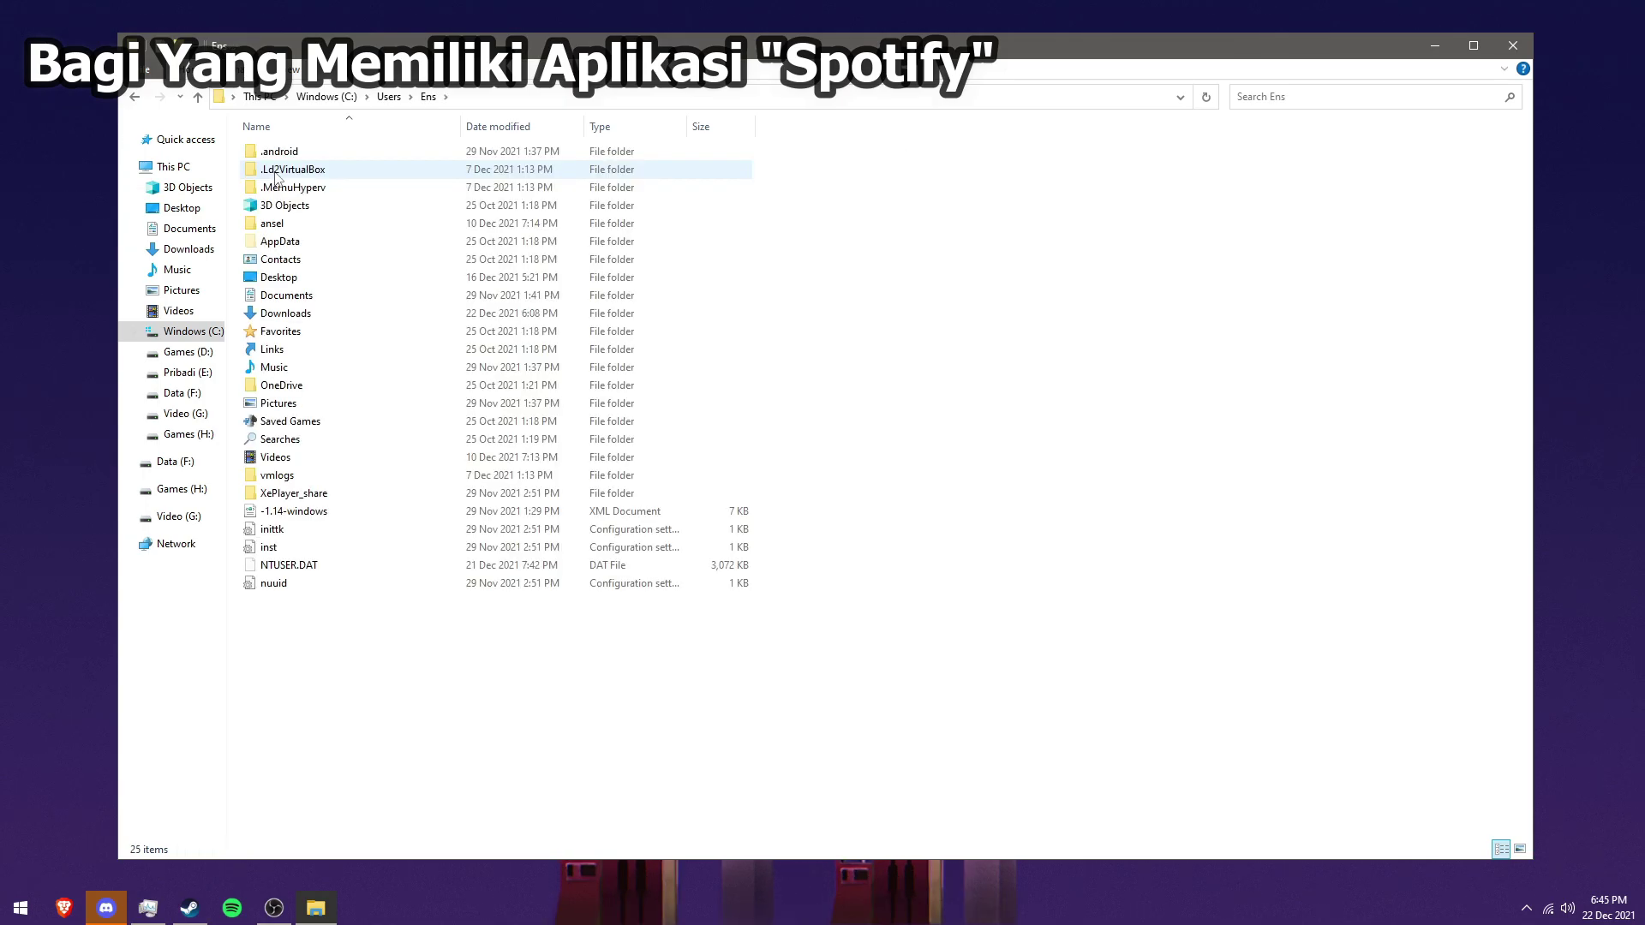
Check the Hidden items display option that controls whether the AppData folder is shown
{"action": "left_click", "coordinate": [316, 243]}
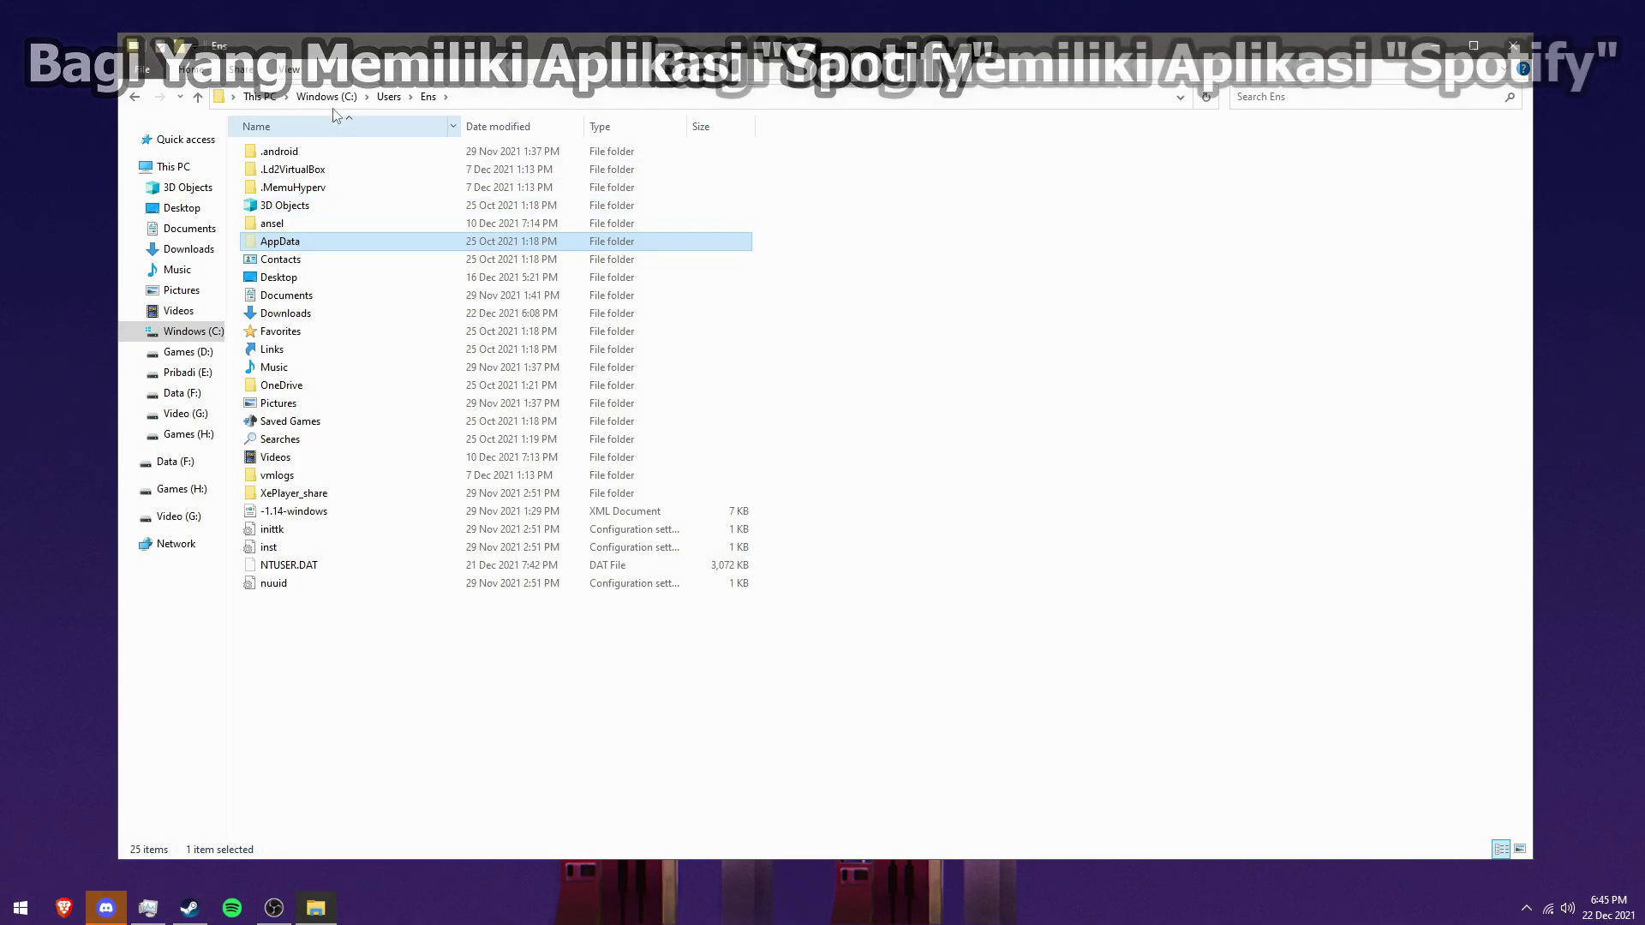
{"action": "left_click", "coordinate": [291, 71]}
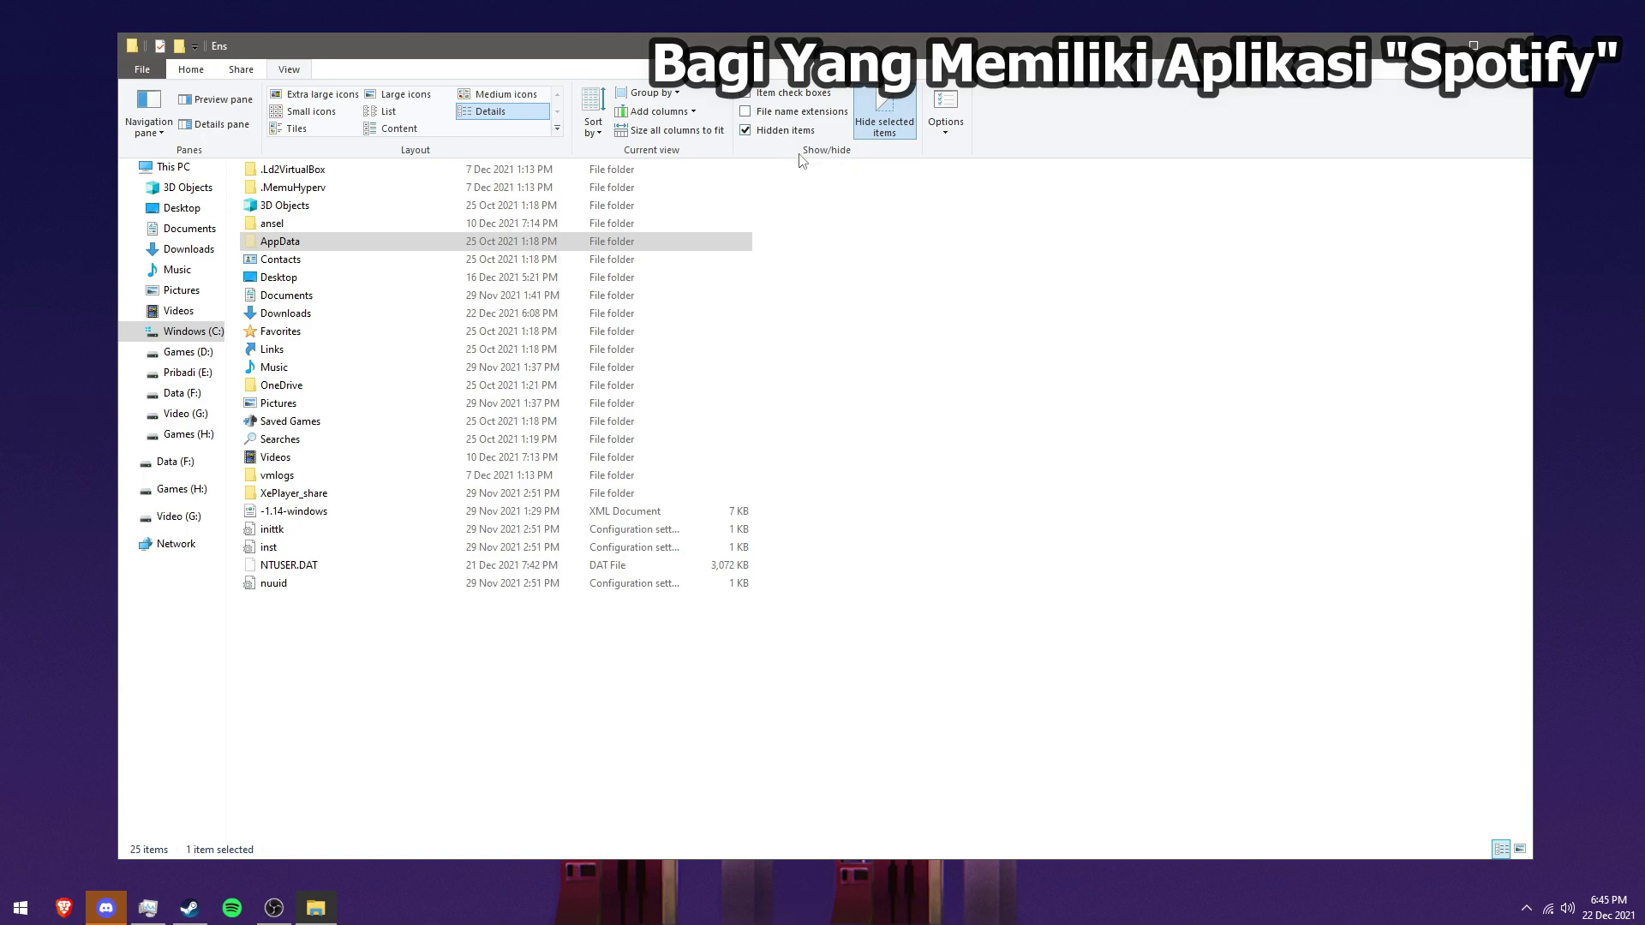
{"action": "left_click", "coordinate": [873, 223]}
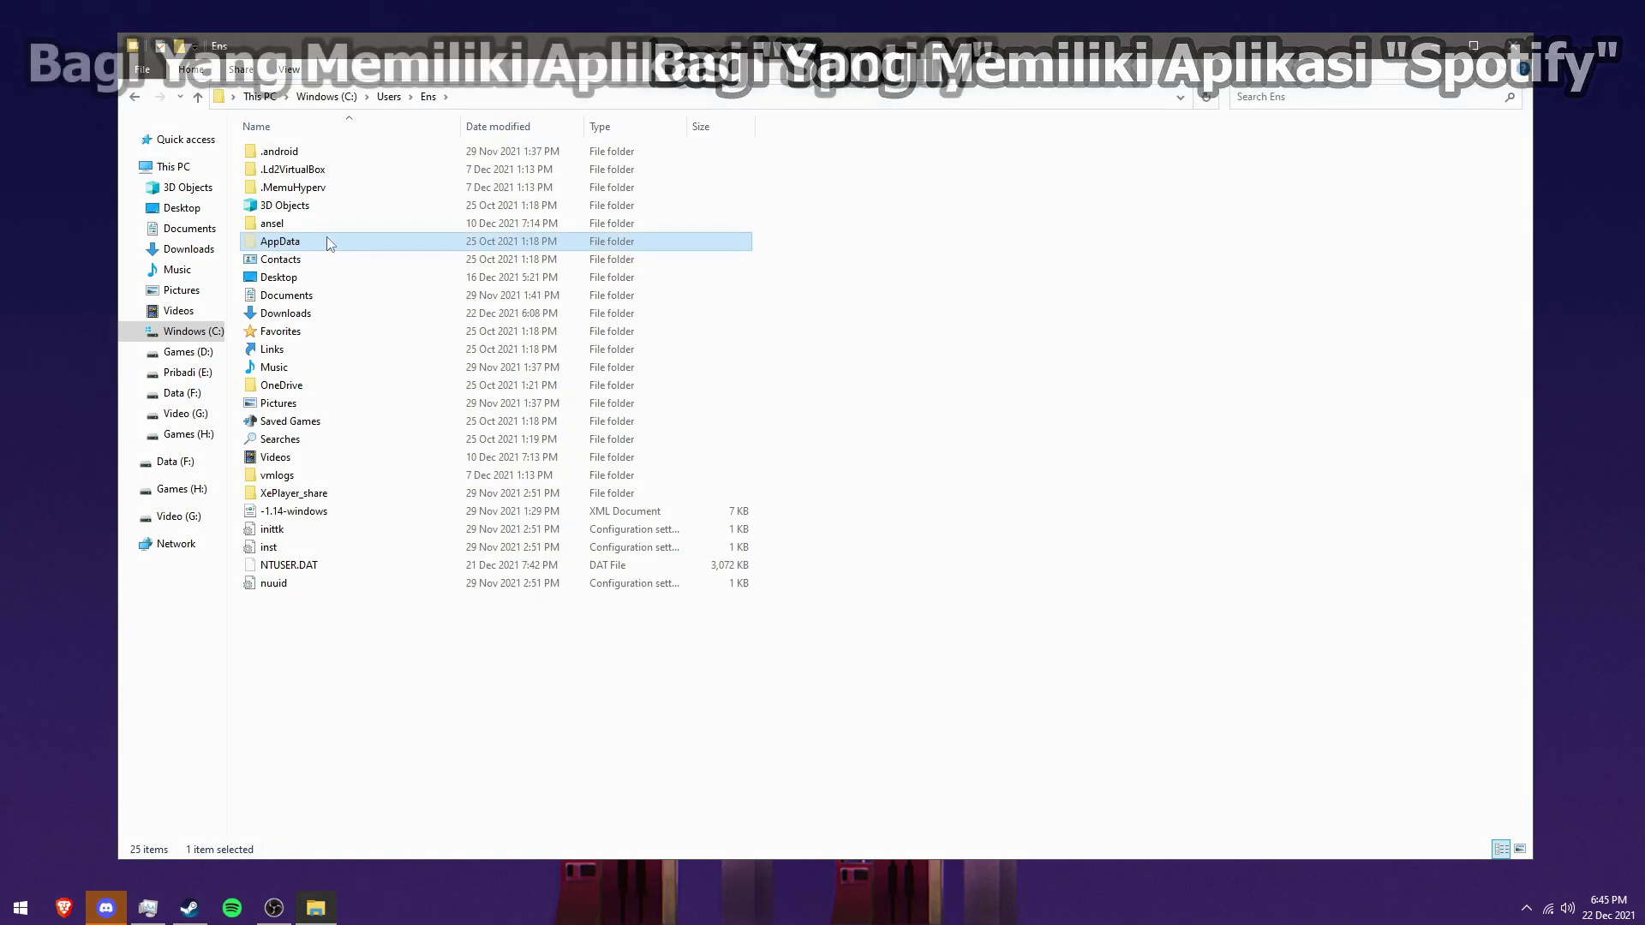
Open the AppData\Local\Spotify\Data folder inside the user's profile folder
{"action": "double_click", "coordinate": [283, 243]}
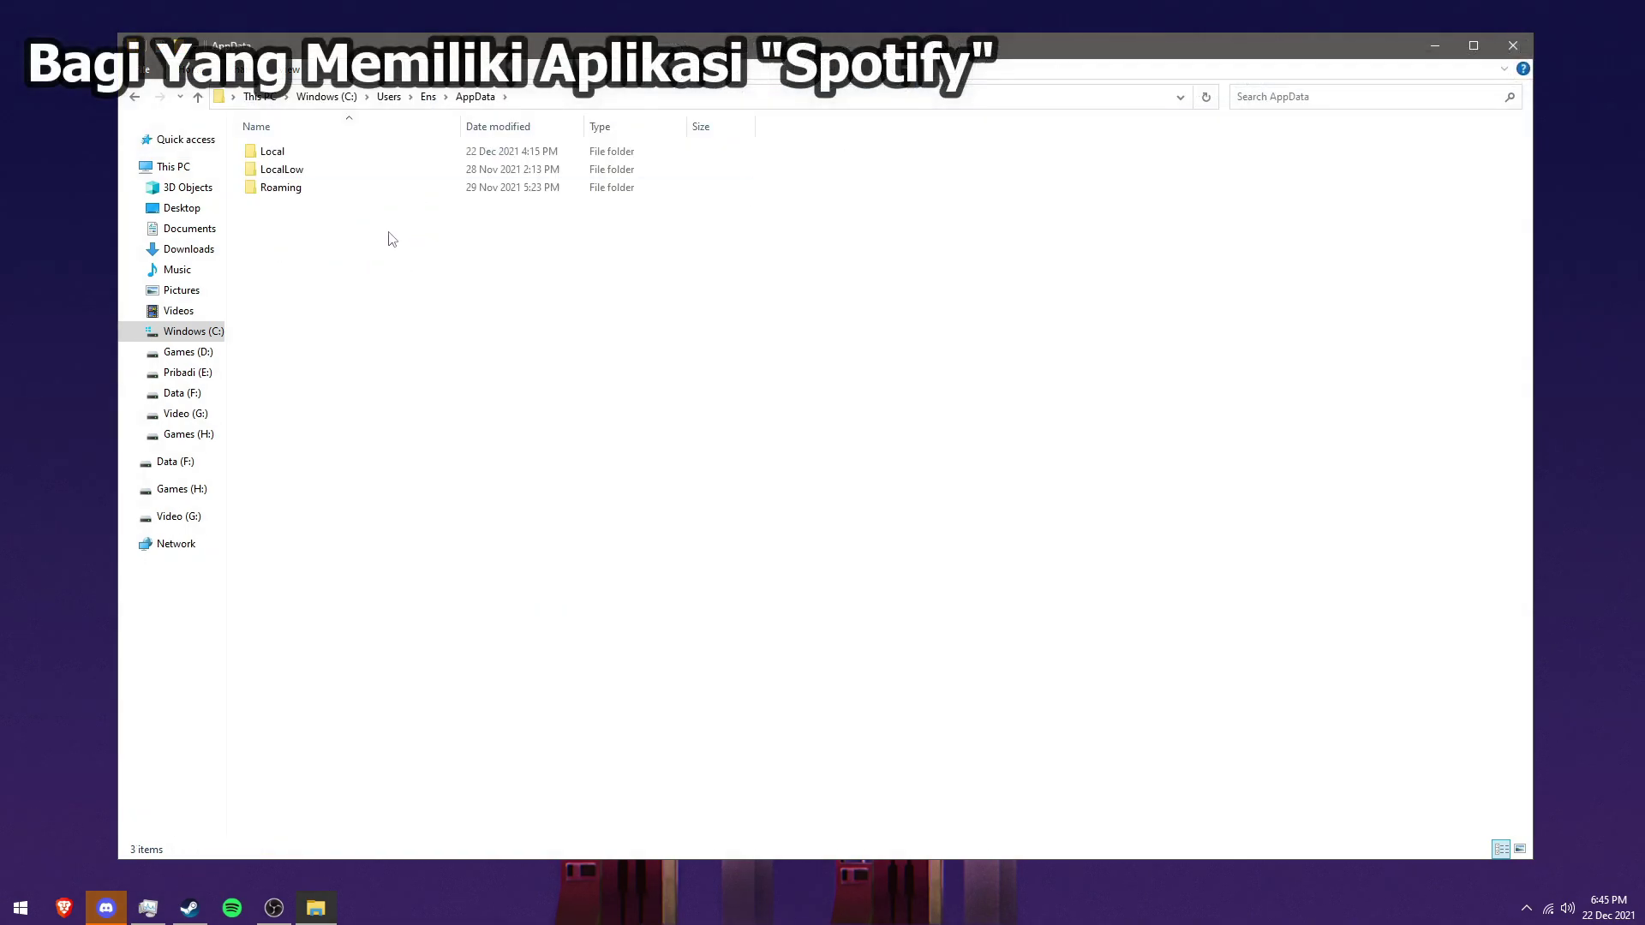
{"action": "double_click", "coordinate": [273, 153]}
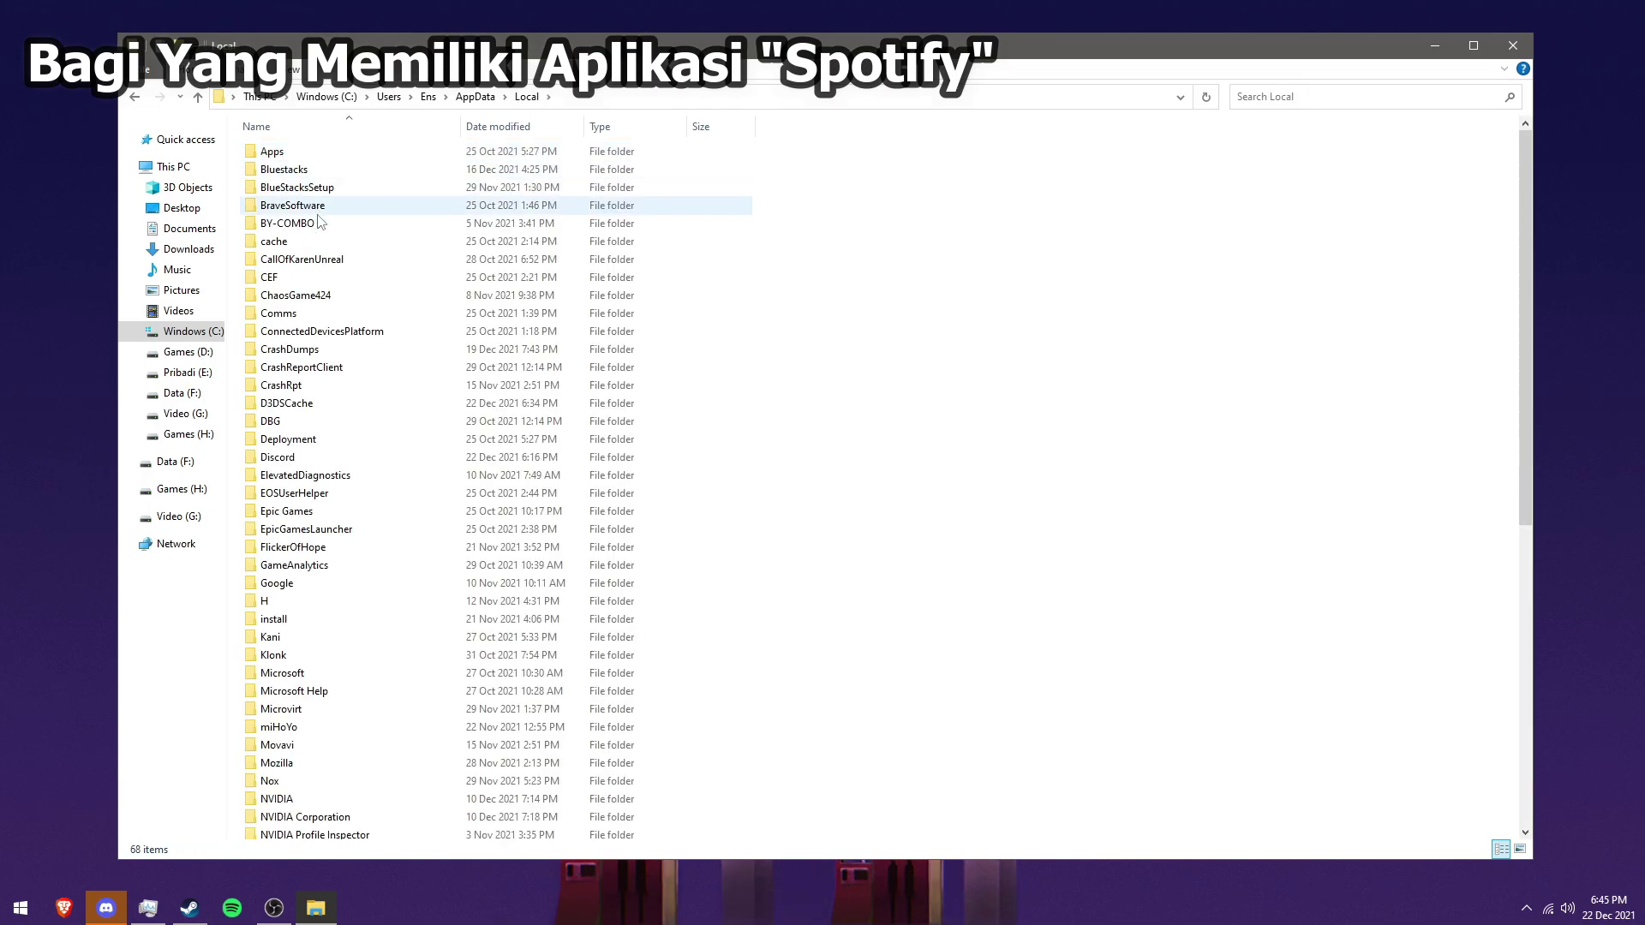
{"action": "key", "text": "s"}
{"action": "left_click", "coordinate": [330, 561]}
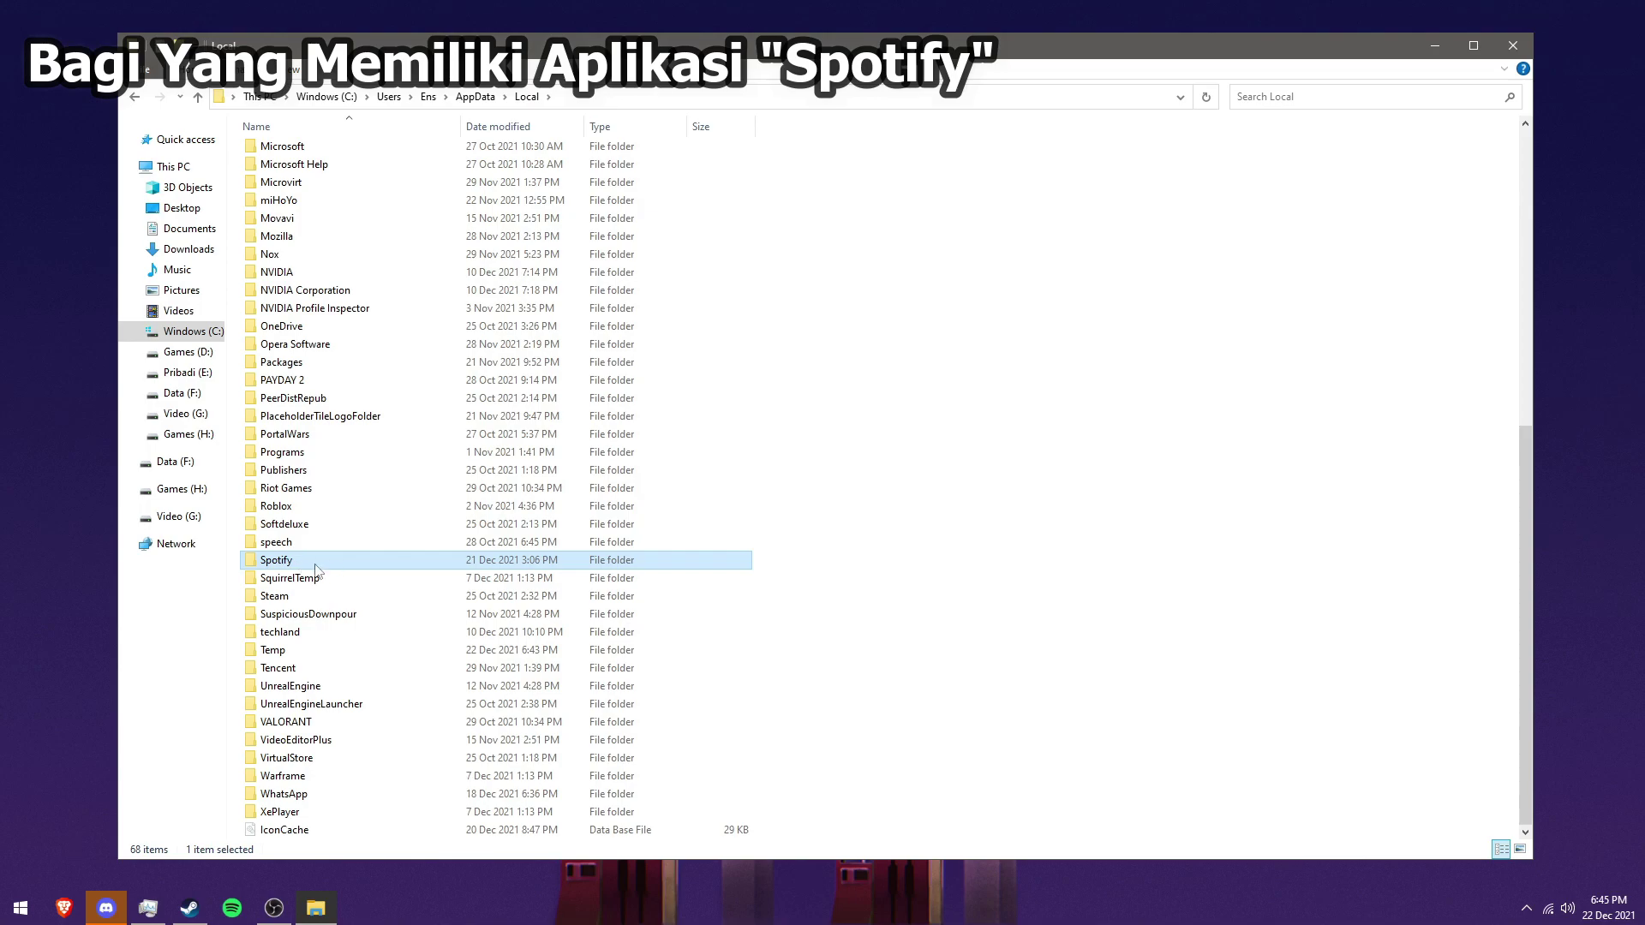
{"action": "double_click", "coordinate": [296, 562]}
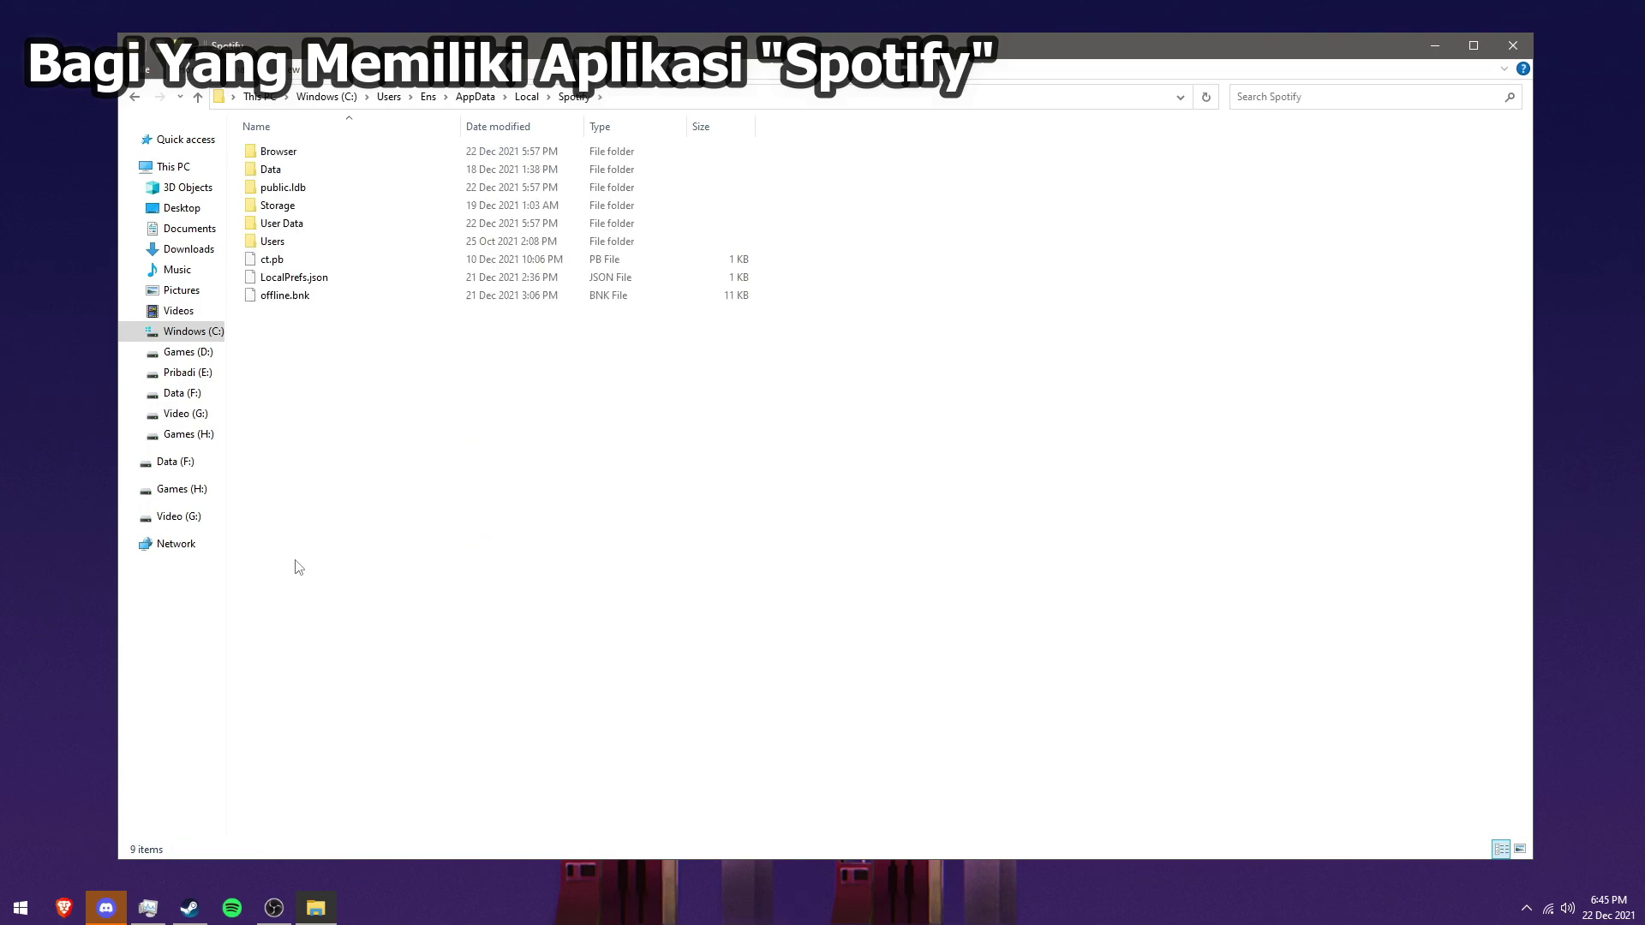
{"action": "left_click", "coordinate": [316, 172]}
{"action": "double_click", "coordinate": [316, 171]}
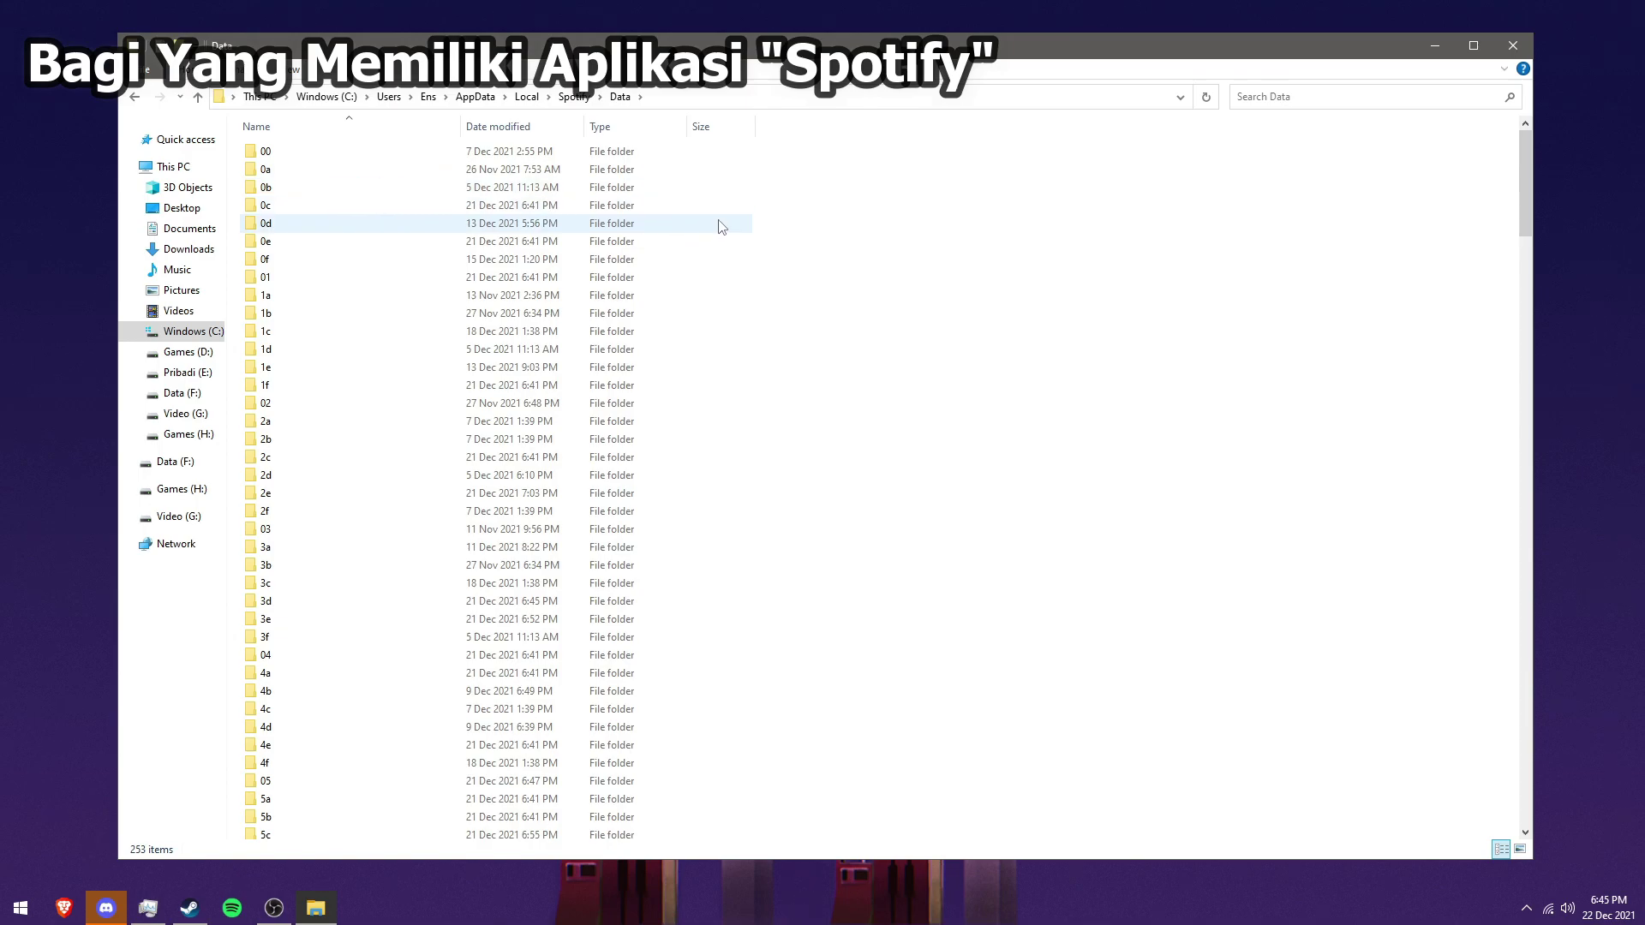
Delete all folders inside the Spotify Data folder and close File Explorer
{"action": "scroll", "coordinate": [783, 374], "scroll_direction": "down", "scroll_amount": 1}
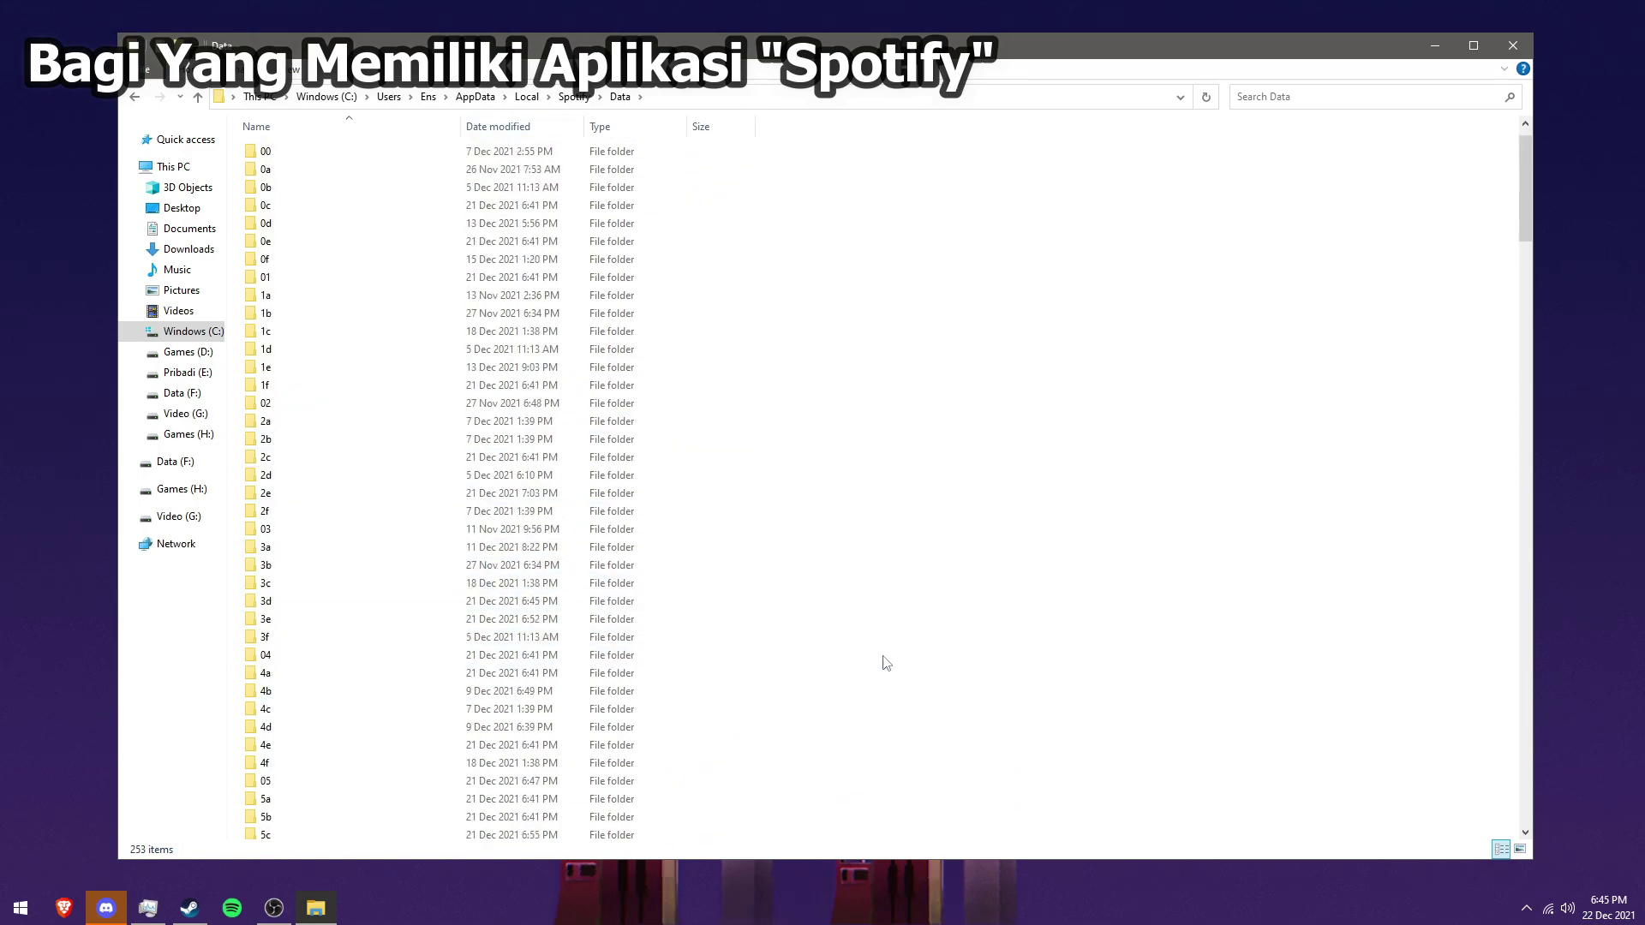
{"action": "left_click_drag", "start_coordinate": [1525, 188], "coordinate": [1326, 189]}
{"action": "key", "text": "ctrl+a"}
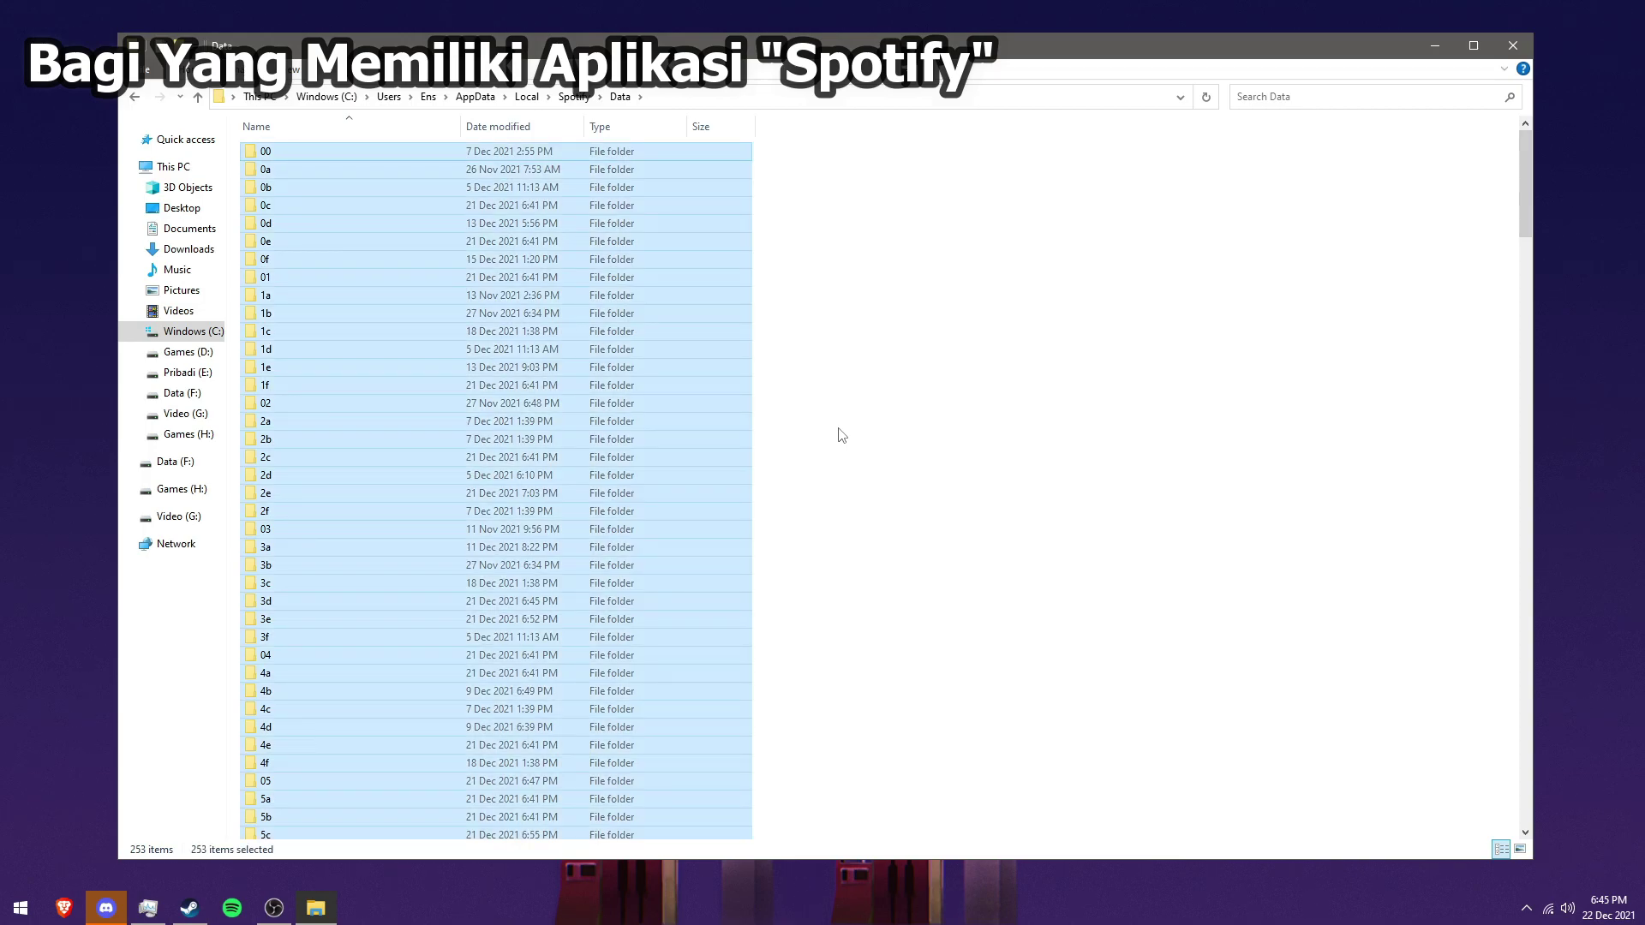
{"action": "key", "text": "Delete"}
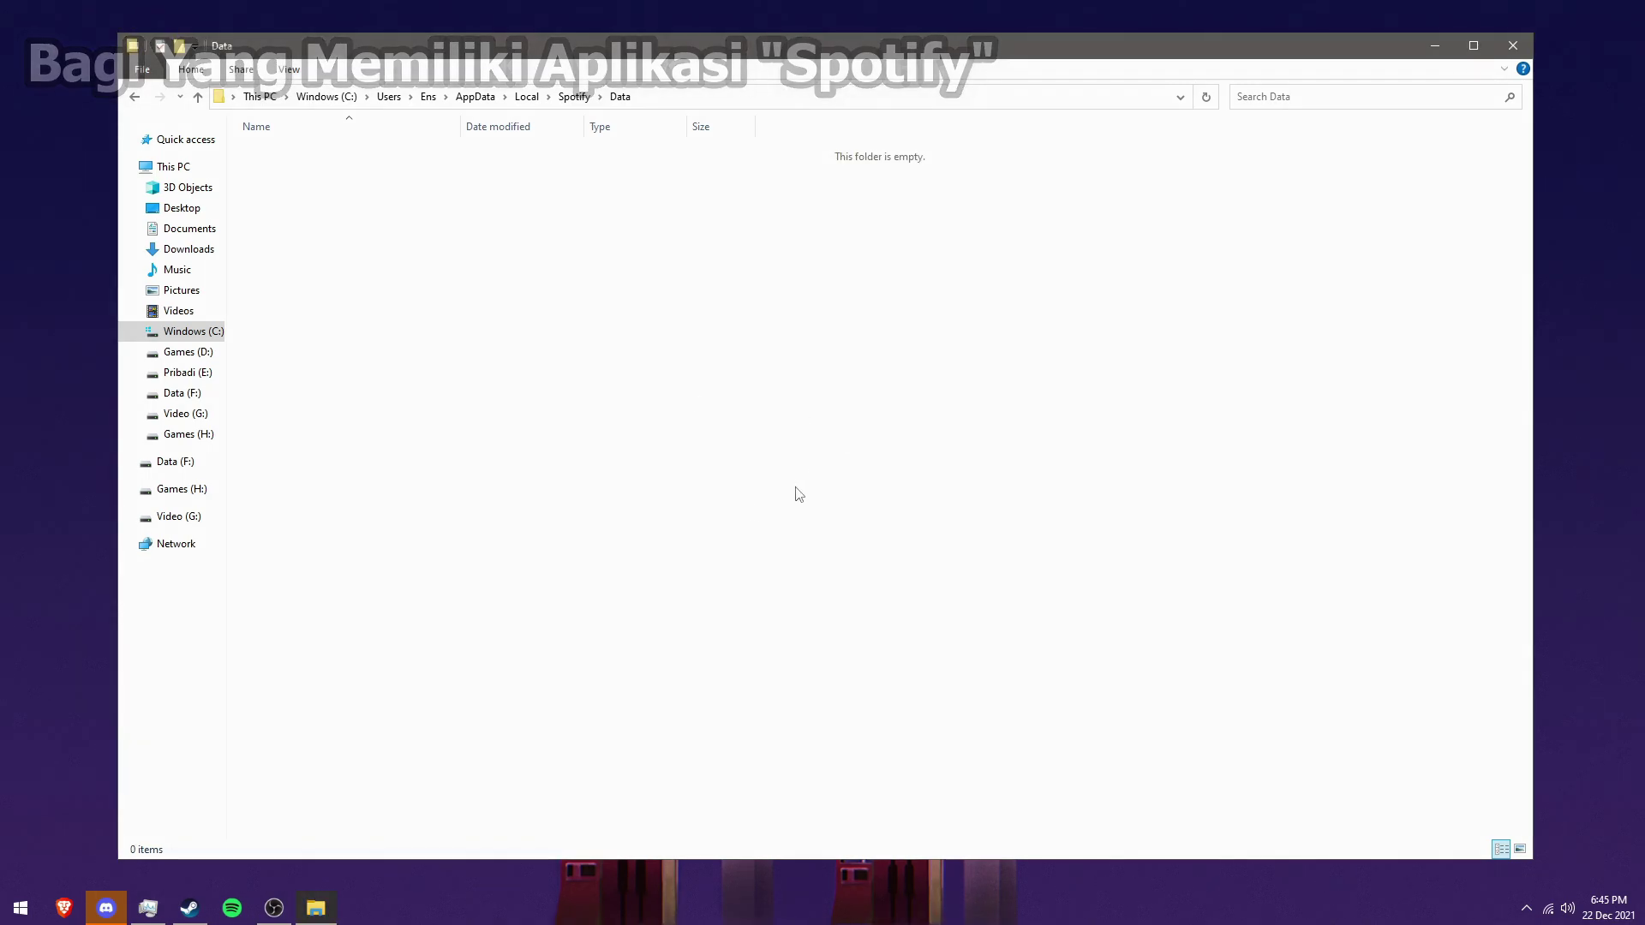
{"action": "left_click", "coordinate": [1513, 45]}
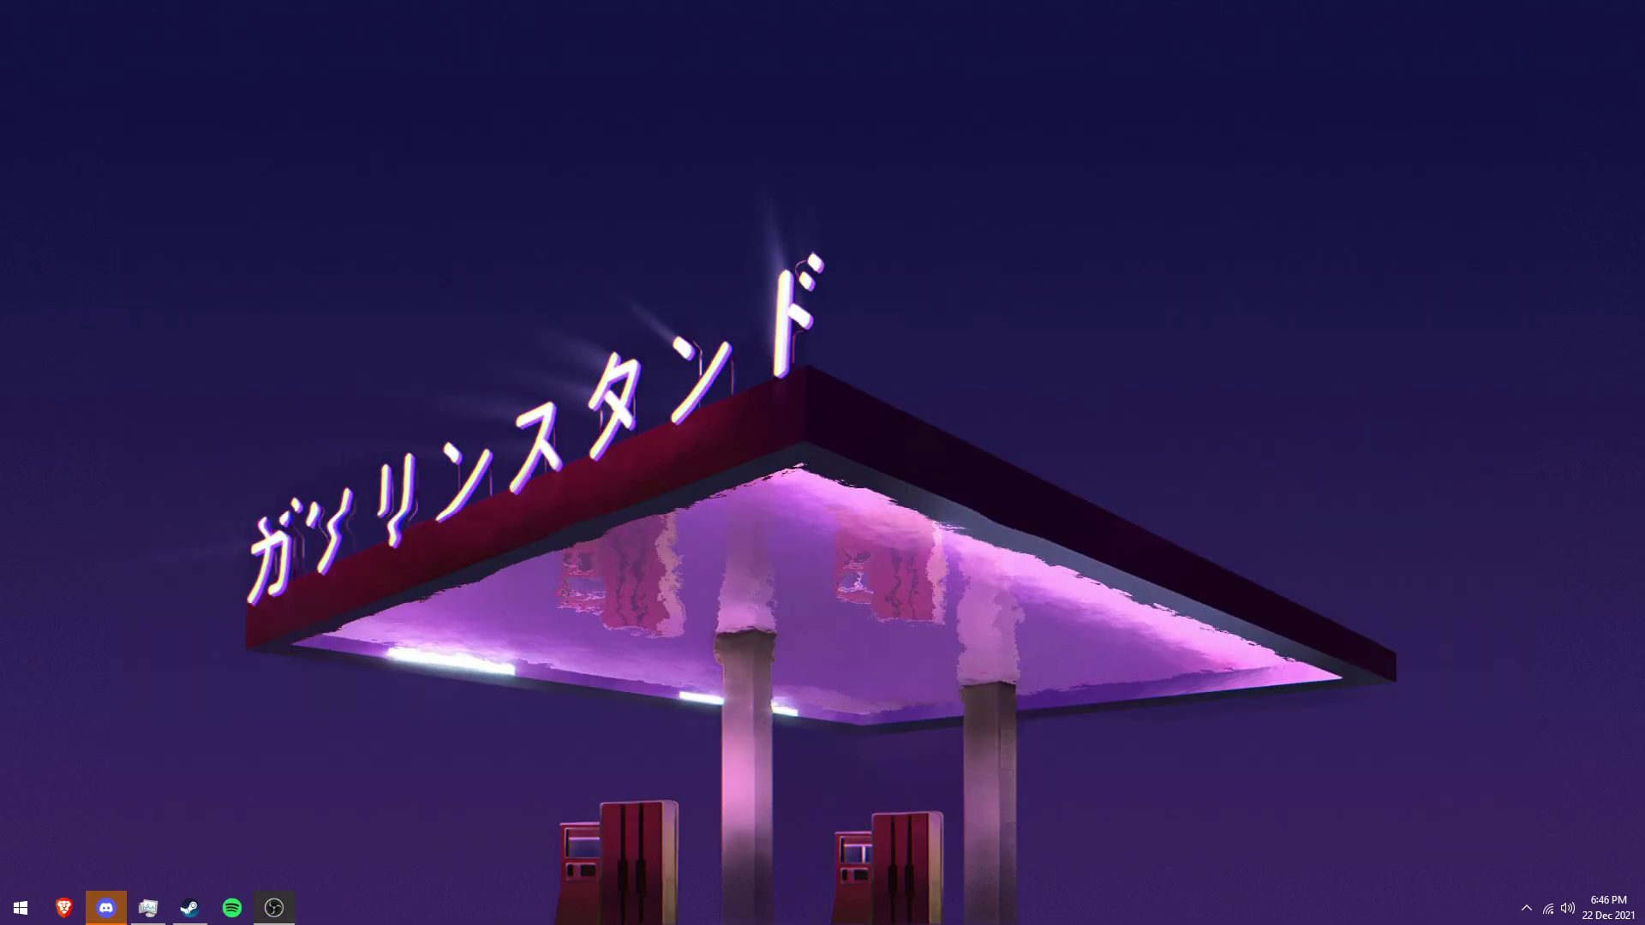
Move the Recycle Bin to the middle of the desktop and empty it, permanently deleting all its items
{"action": "left_click_drag", "start_coordinate": [1602, 814], "coordinate": [824, 379]}
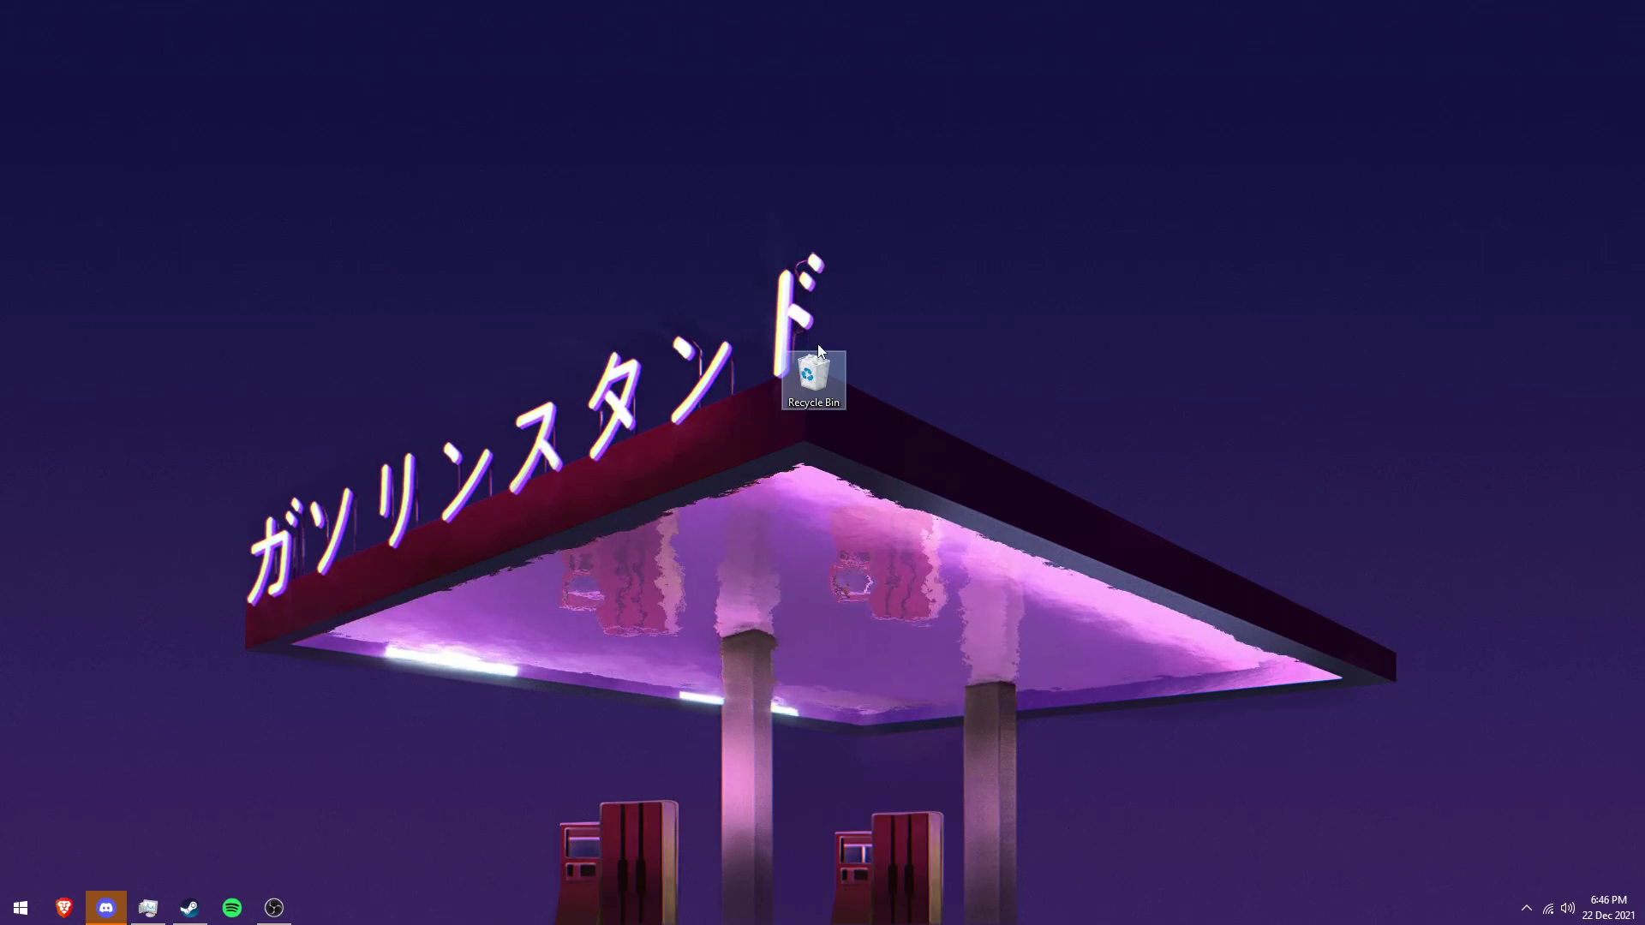
{"action": "right_click", "coordinate": [808, 370]}
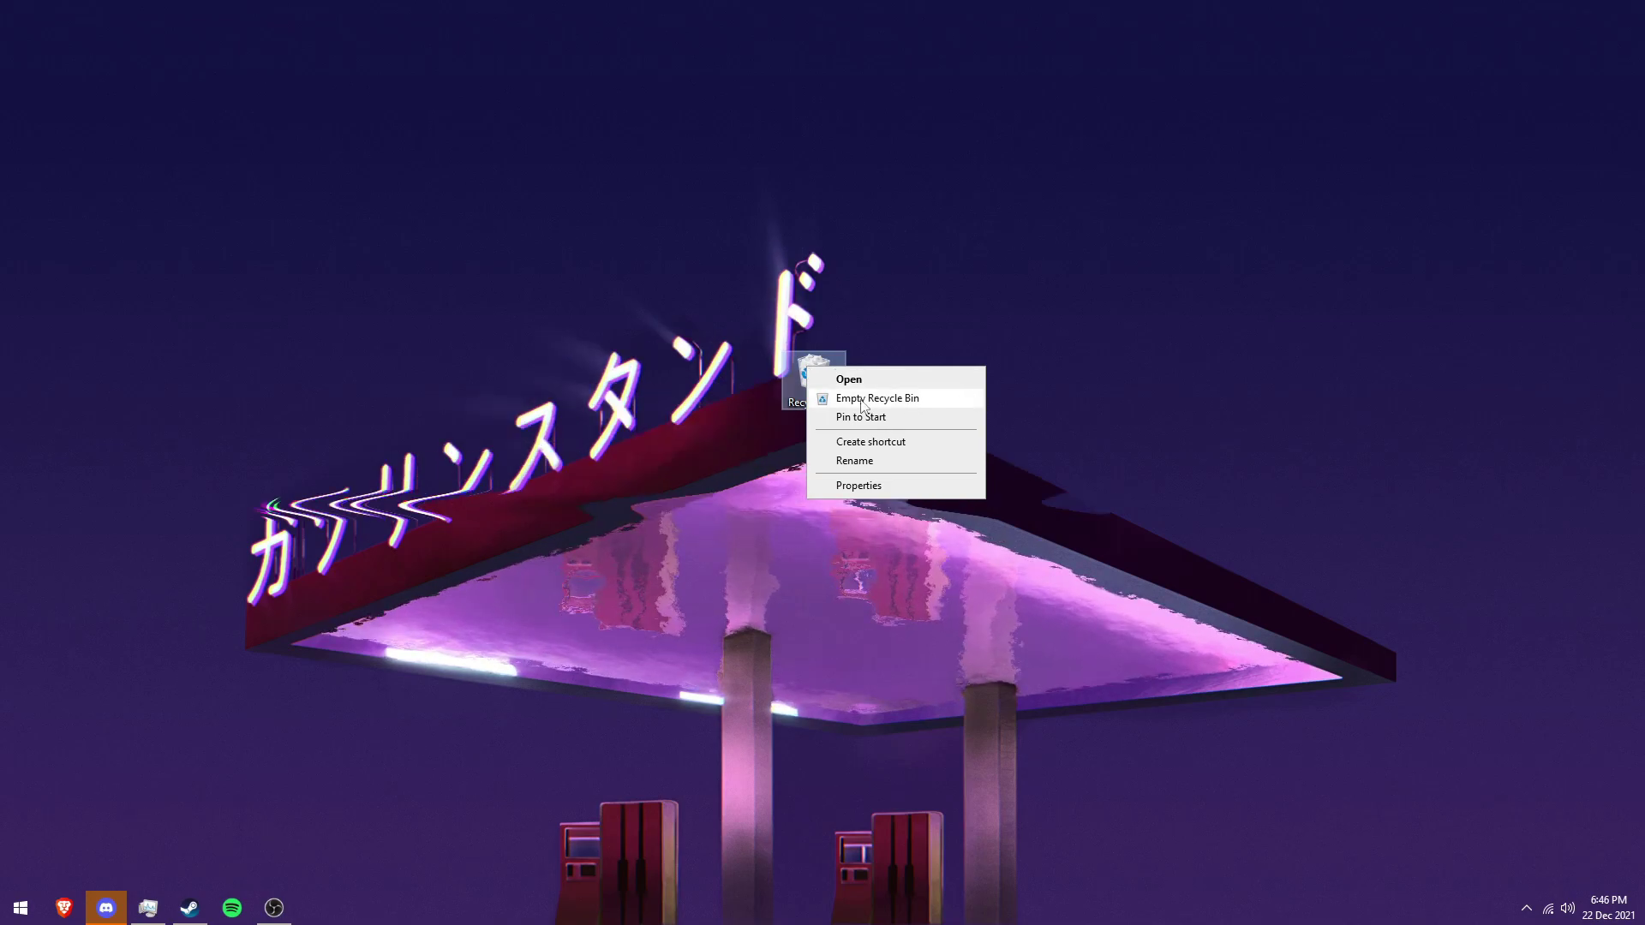
{"action": "left_click", "coordinate": [861, 399]}
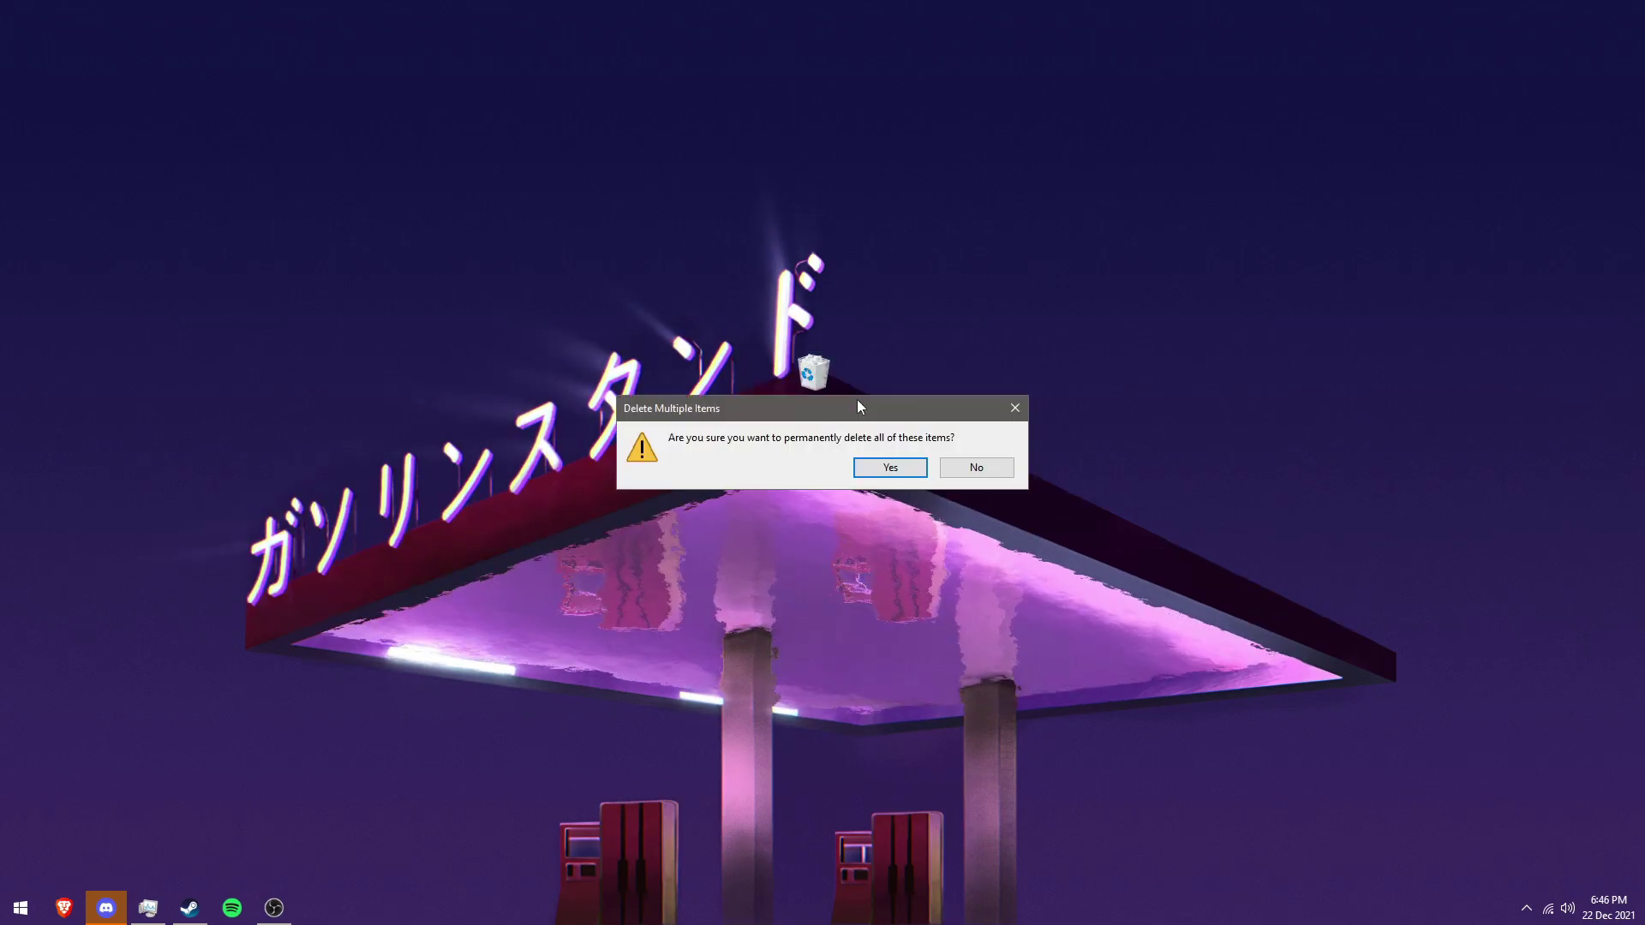
{"action": "left_click", "coordinate": [890, 467]}
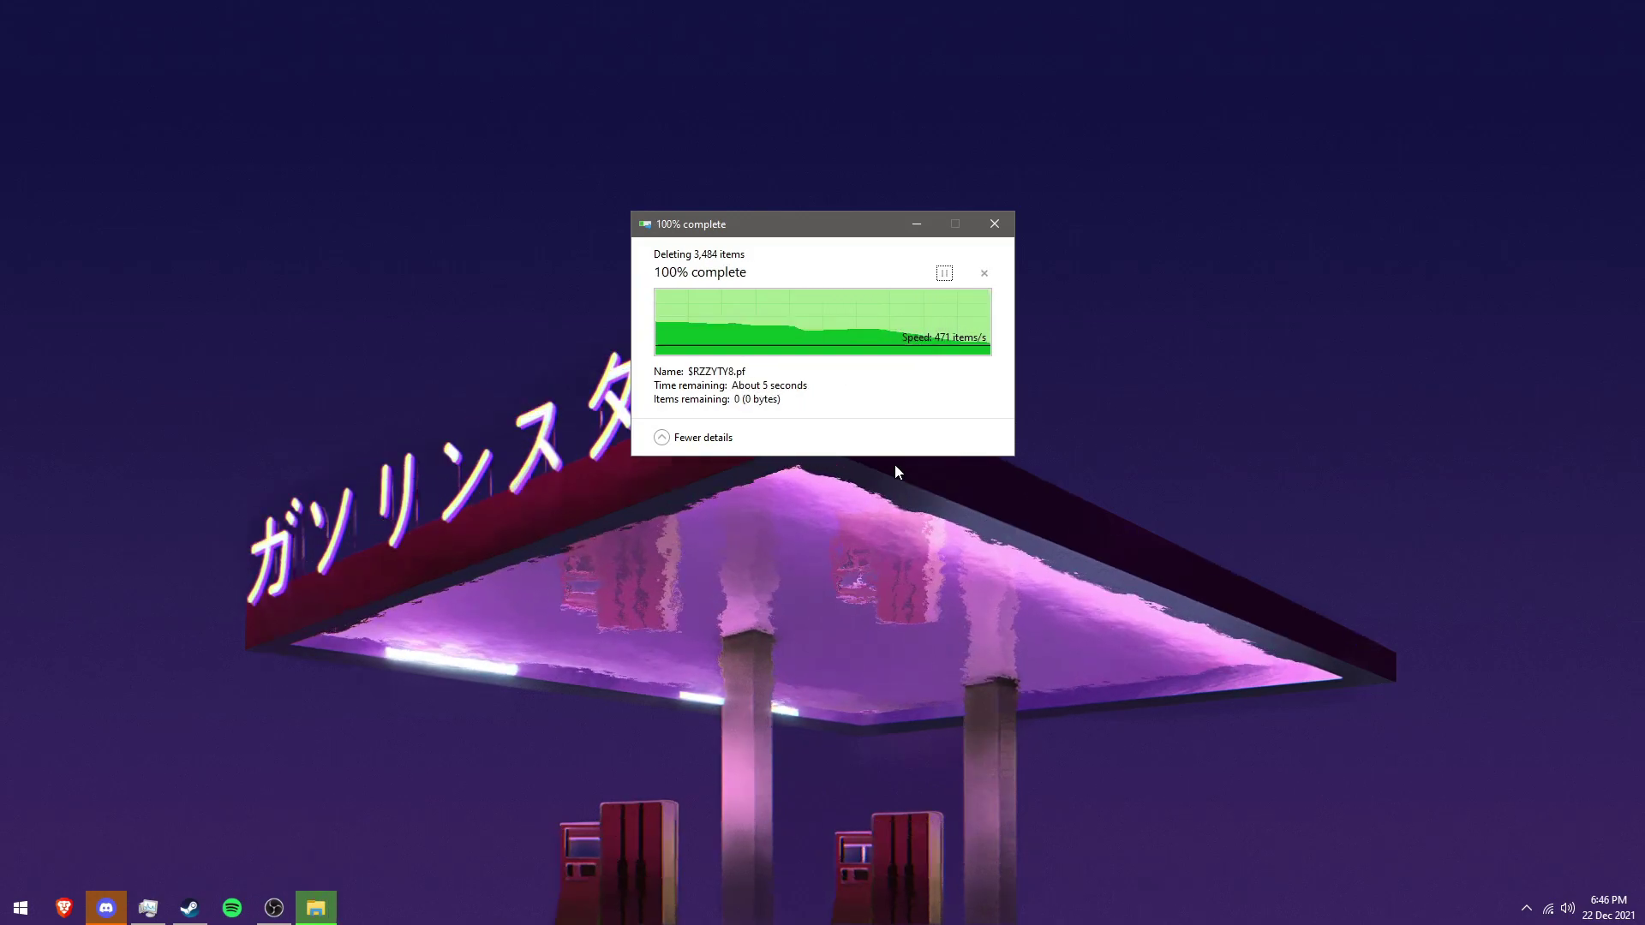
Hide the Recycle Bin icon on the desktop
{"action": "right_click", "coordinate": [746, 297]}
{"action": "left_click", "coordinate": [776, 345]}
{"action": "left_click", "coordinate": [813, 375]}
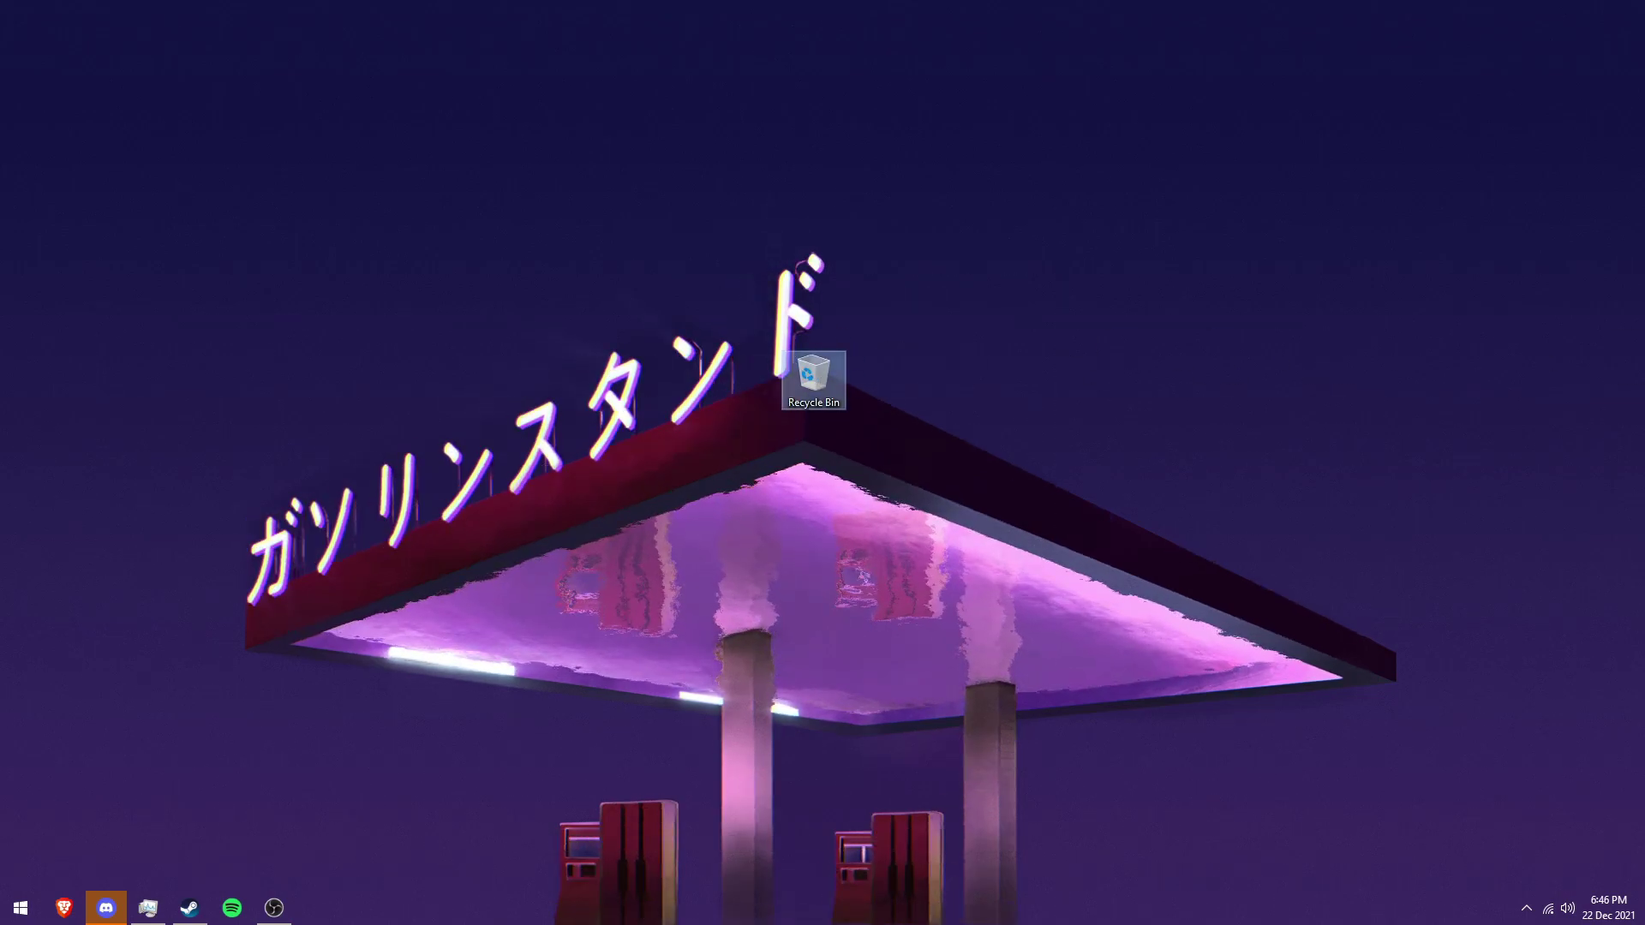
{"action": "right_click", "coordinate": [752, 378]}
{"action": "left_click", "coordinate": [825, 439]}
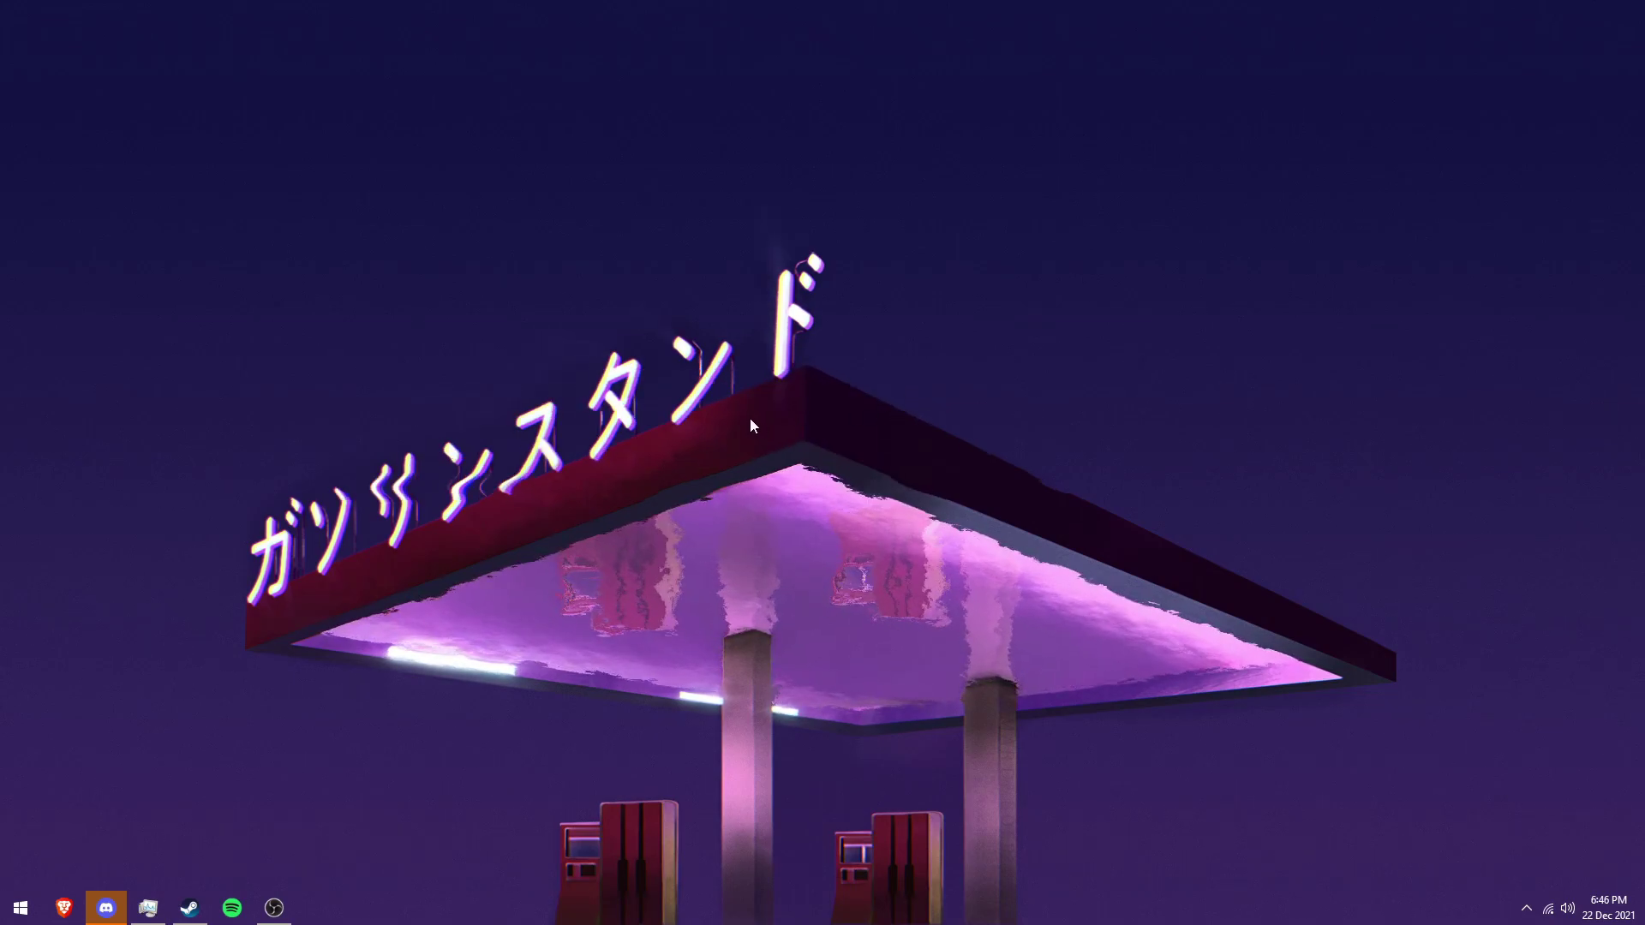
Check the free space on This PC, inspect the C: drive for windows.old and Windows10Upgrade folders, and close File Explorer
{"action": "key", "text": "super+e"}
{"action": "left_click", "coordinate": [173, 166]}
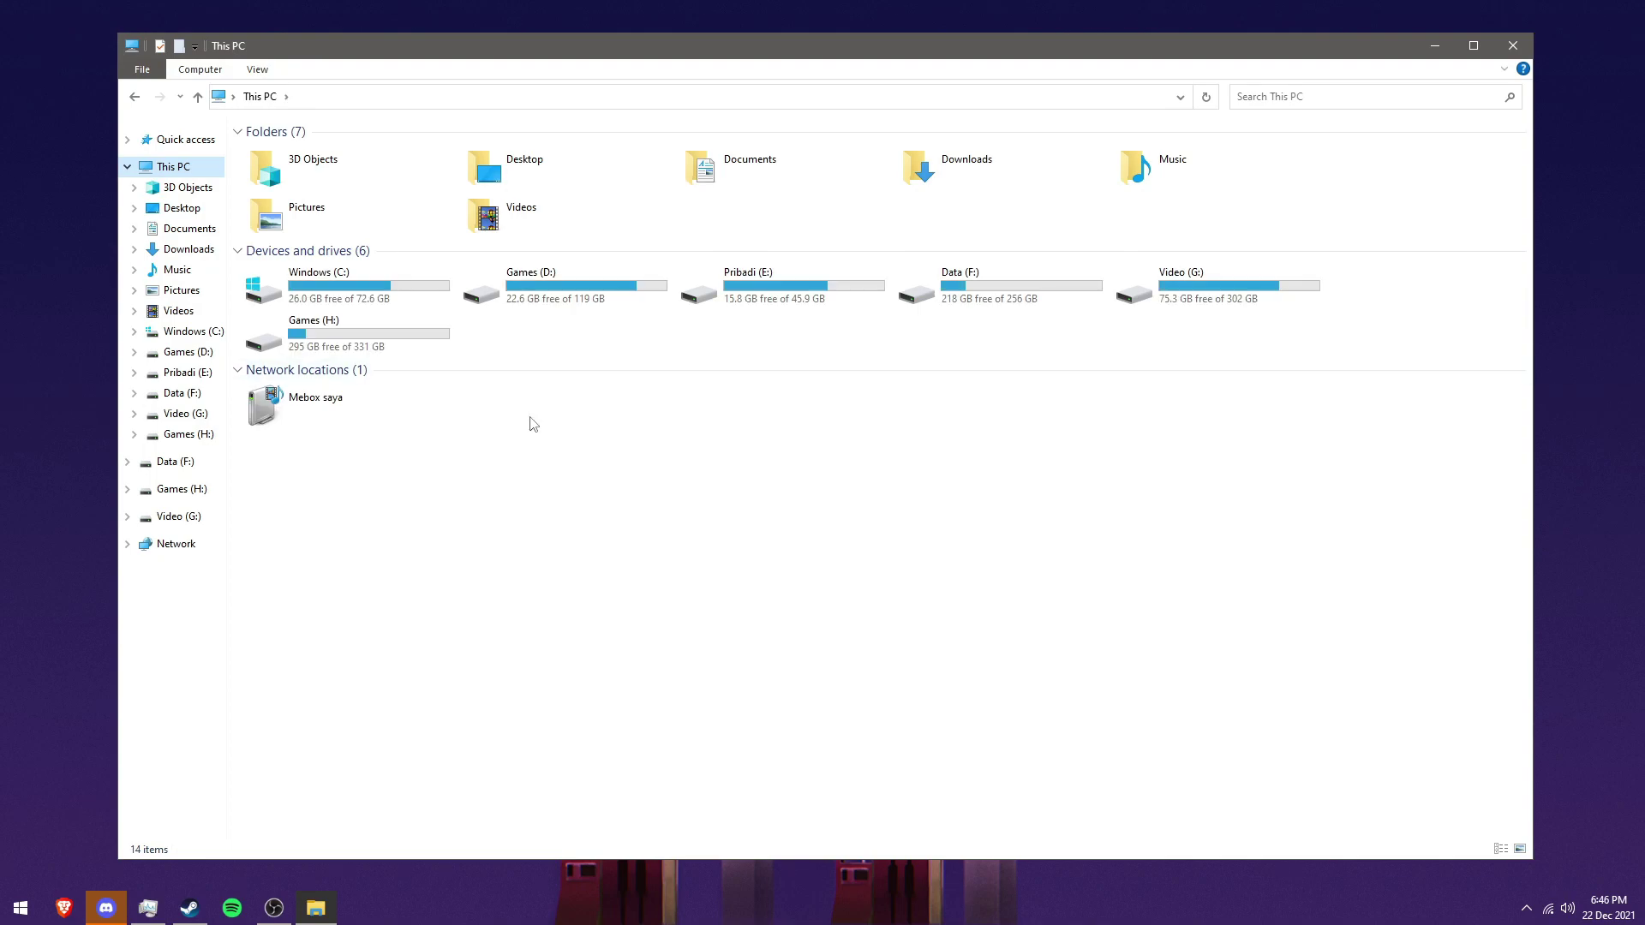
{"action": "double_click", "coordinate": [370, 301]}
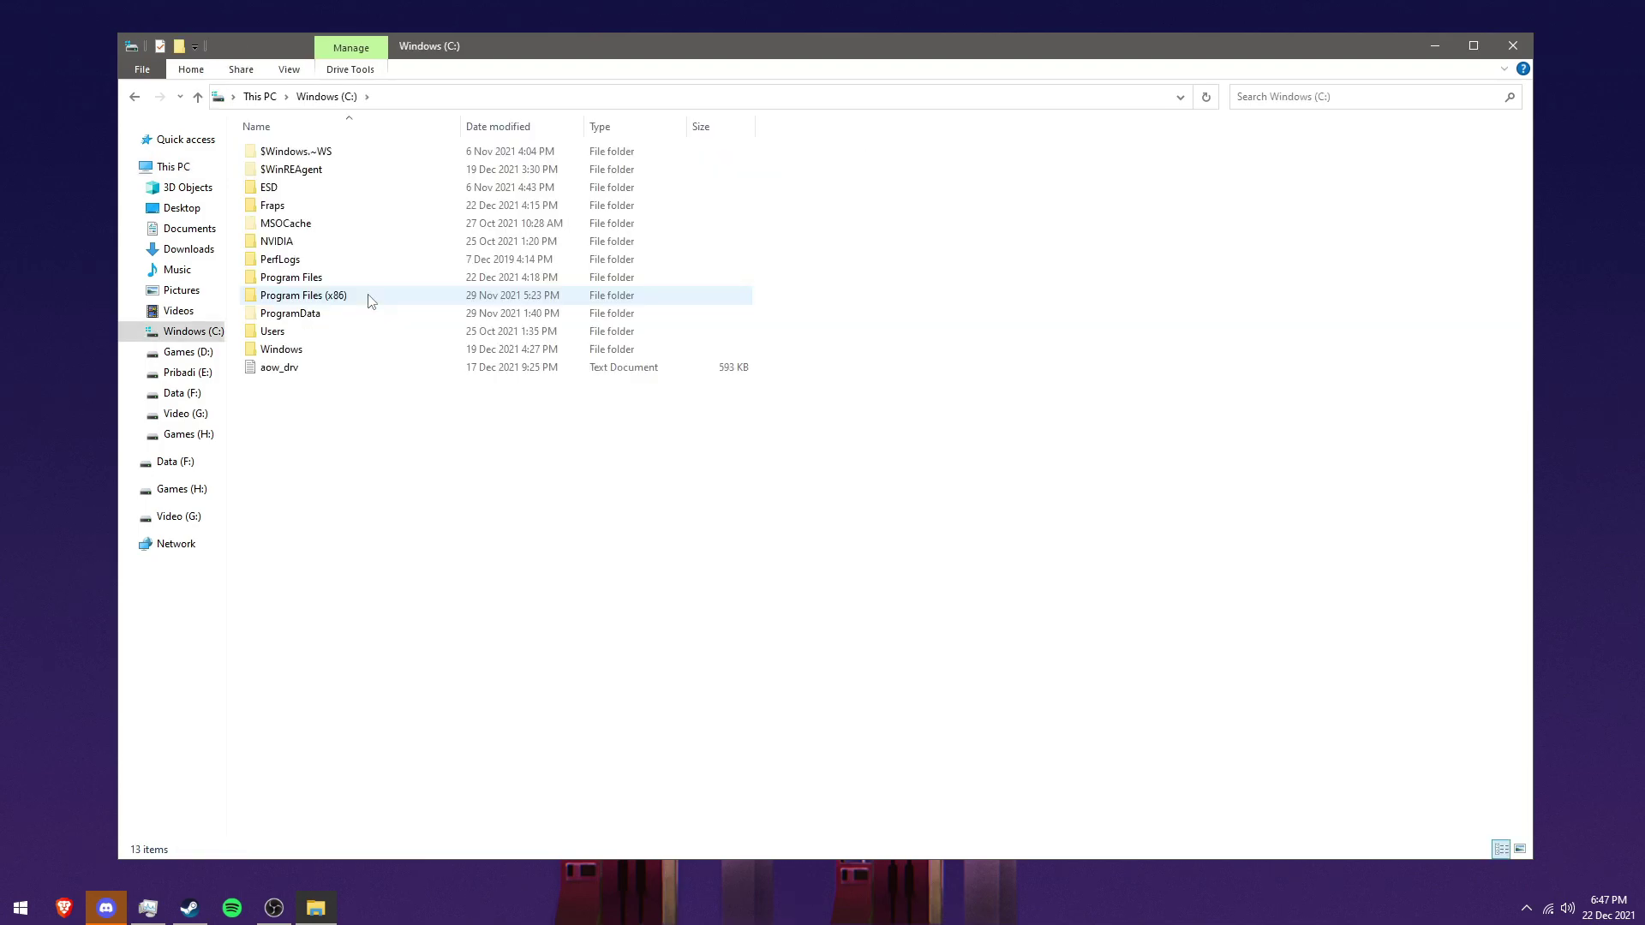
{"action": "left_click_drag", "start_coordinate": [266, 432], "coordinate": [533, 133]}
{"action": "left_click", "coordinate": [354, 377]}
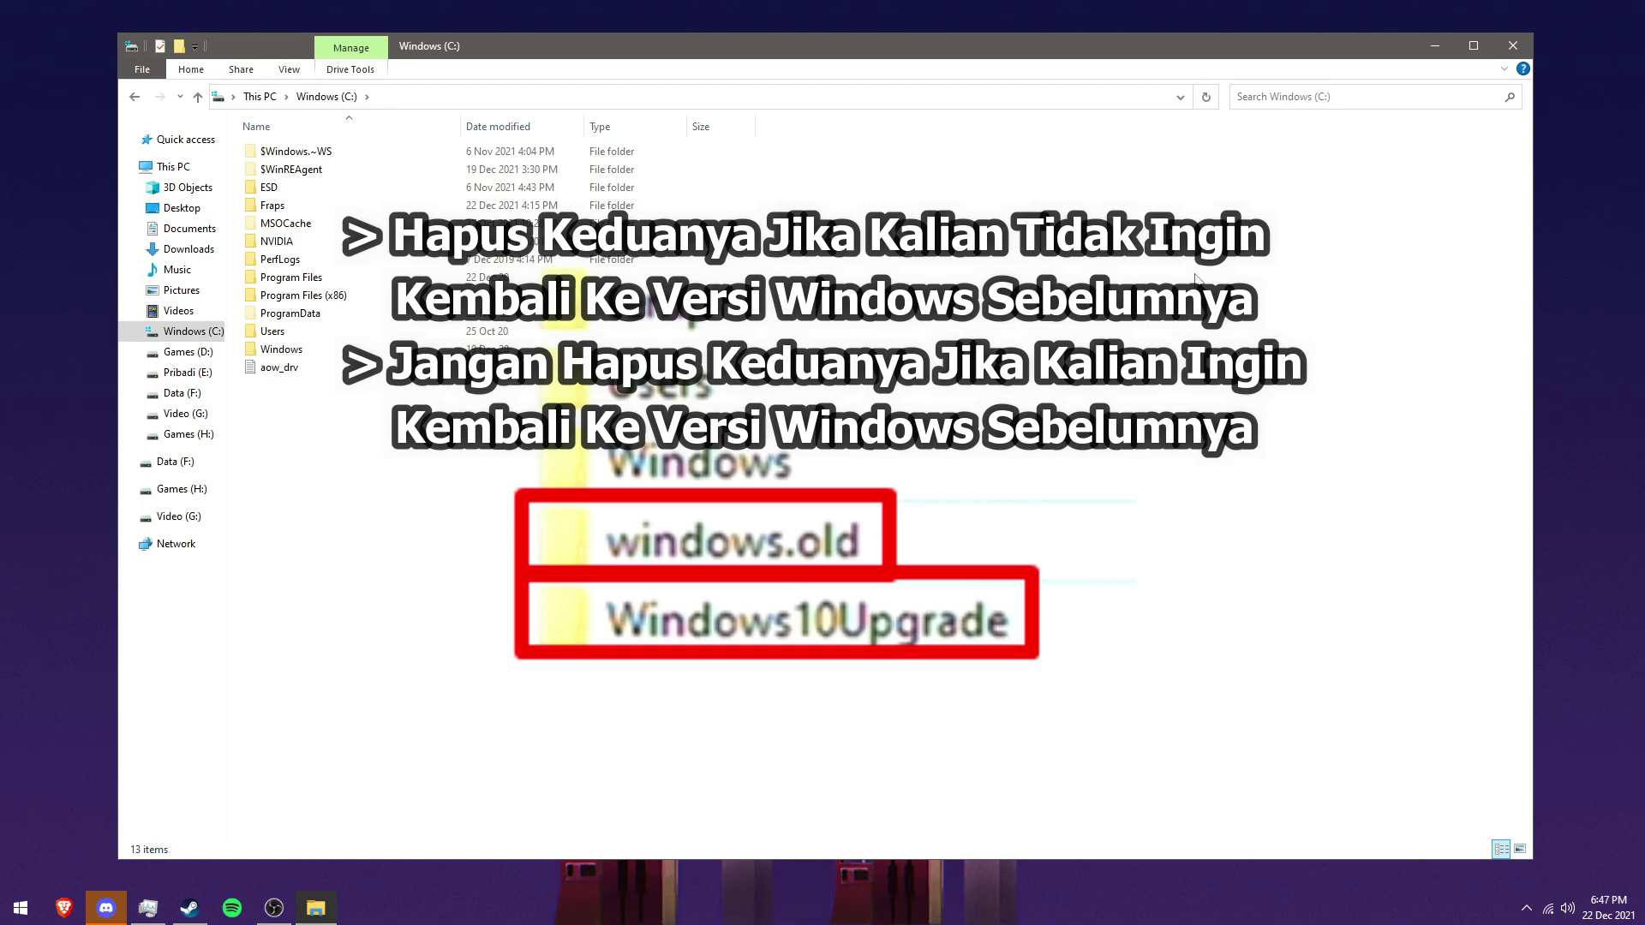
{"action": "left_click", "coordinate": [1513, 45]}
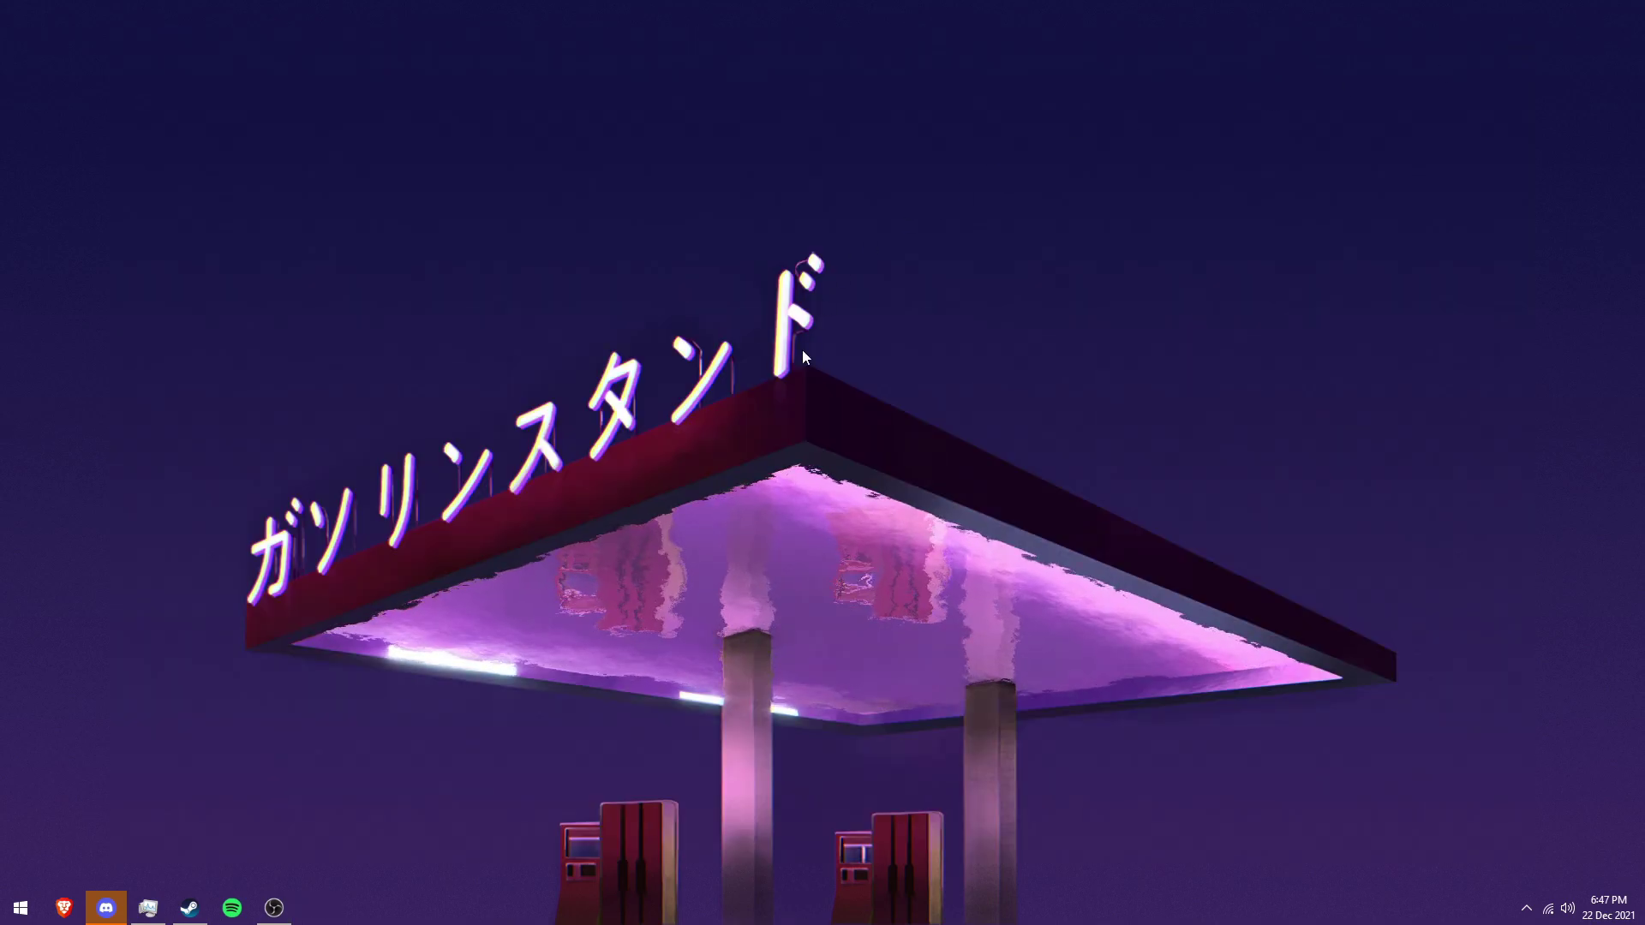